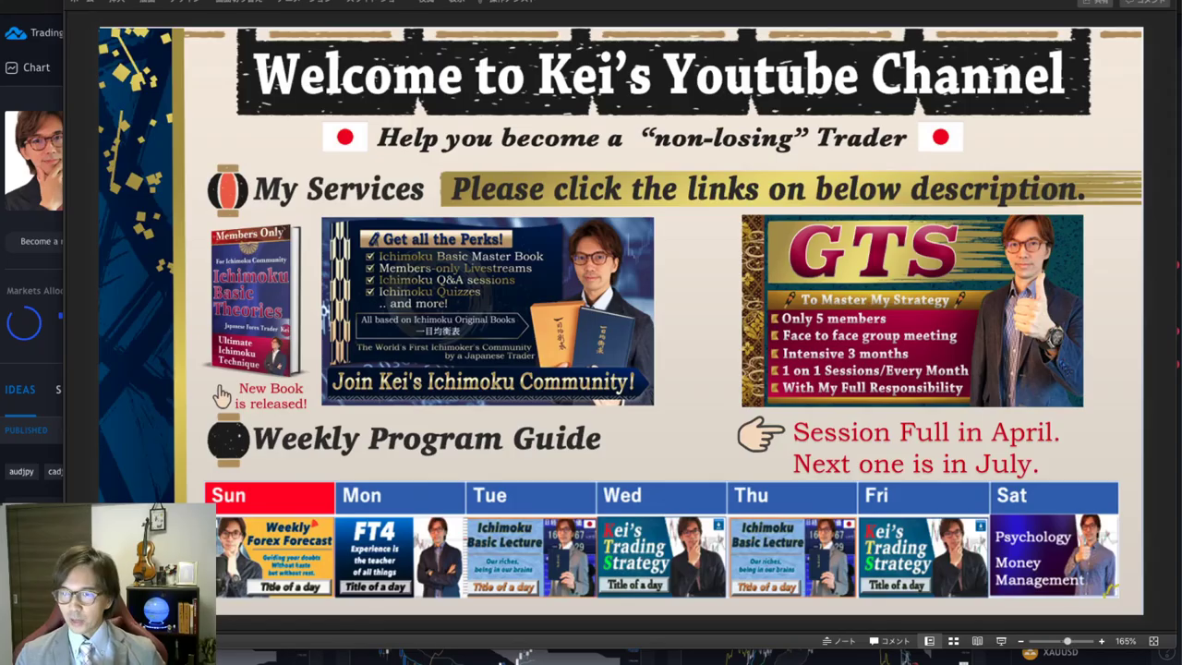
Show the Disclaimer slide and return to the welcome slide
left_click_drag(1181, 554, 692, 16)
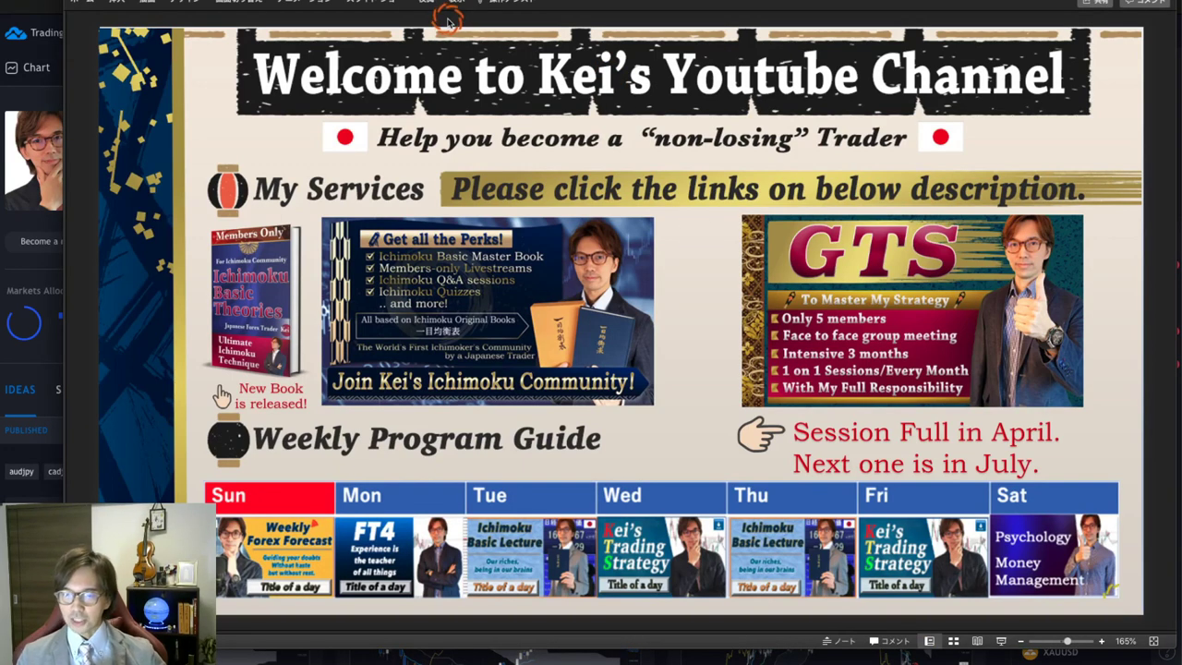
key("Down")
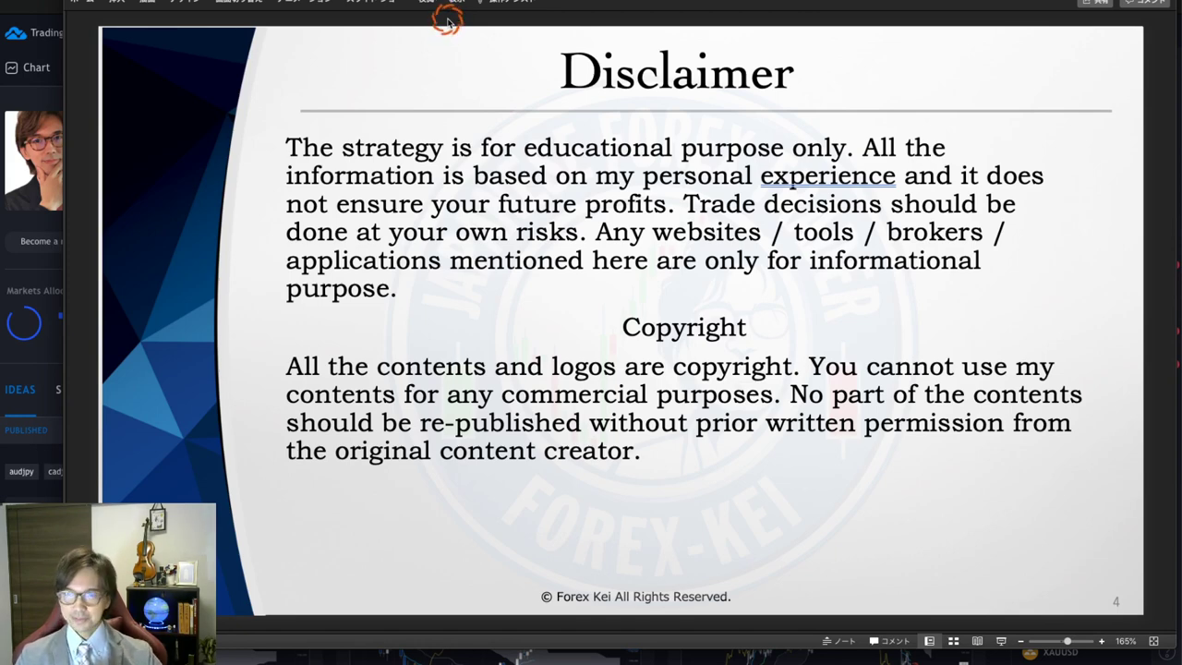
key("Up")
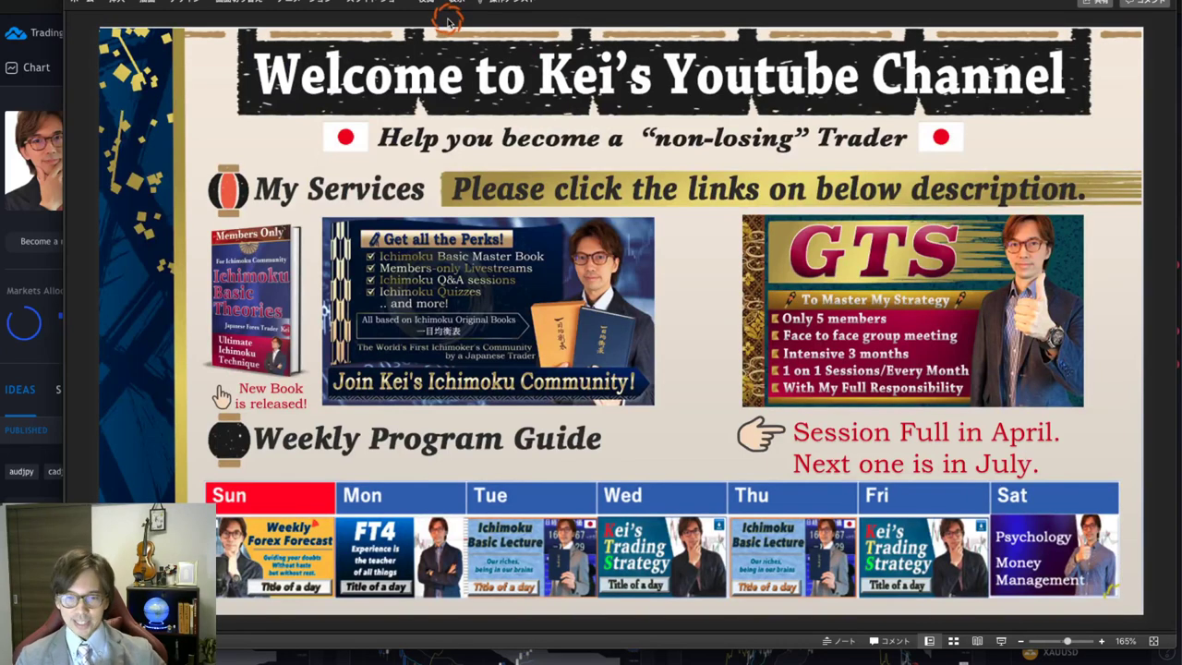
Switch to the TradingView profile page in the browser and highlight the profile name
left_click(4, 100)
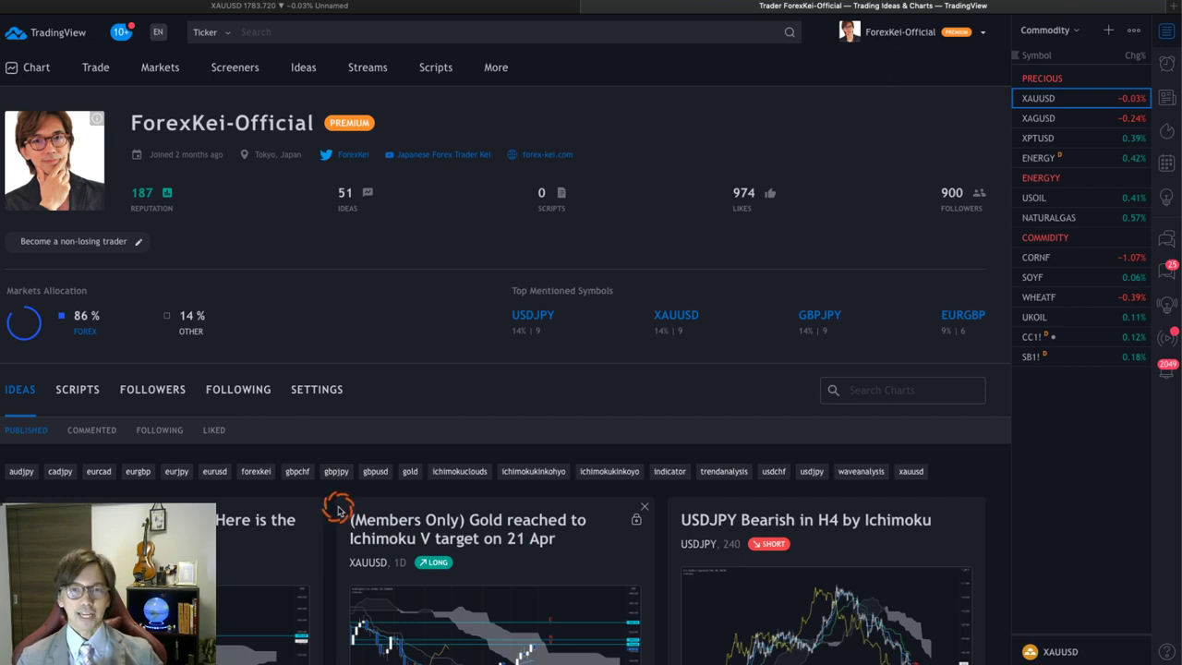
left_click_drag(132, 122, 323, 122)
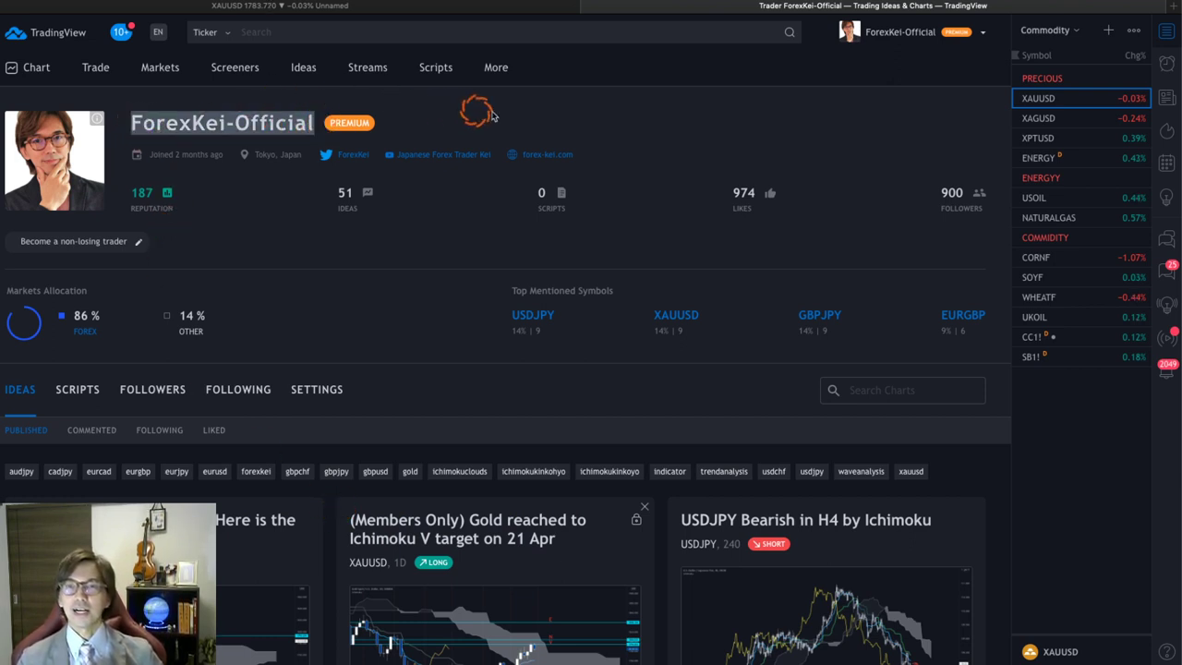
left_click(224, 123)
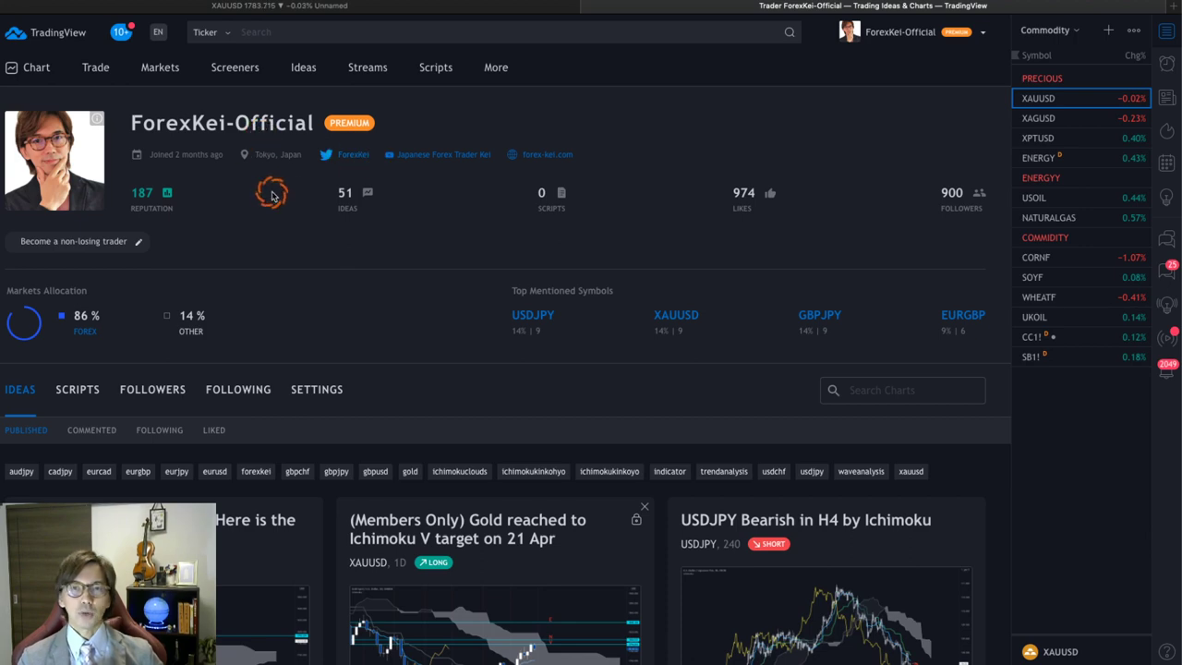
Open the published idea "Gold at Ichimoku V target. Here is the next scenario" and read its chart and comment
scroll(337, 296, "down", 3)
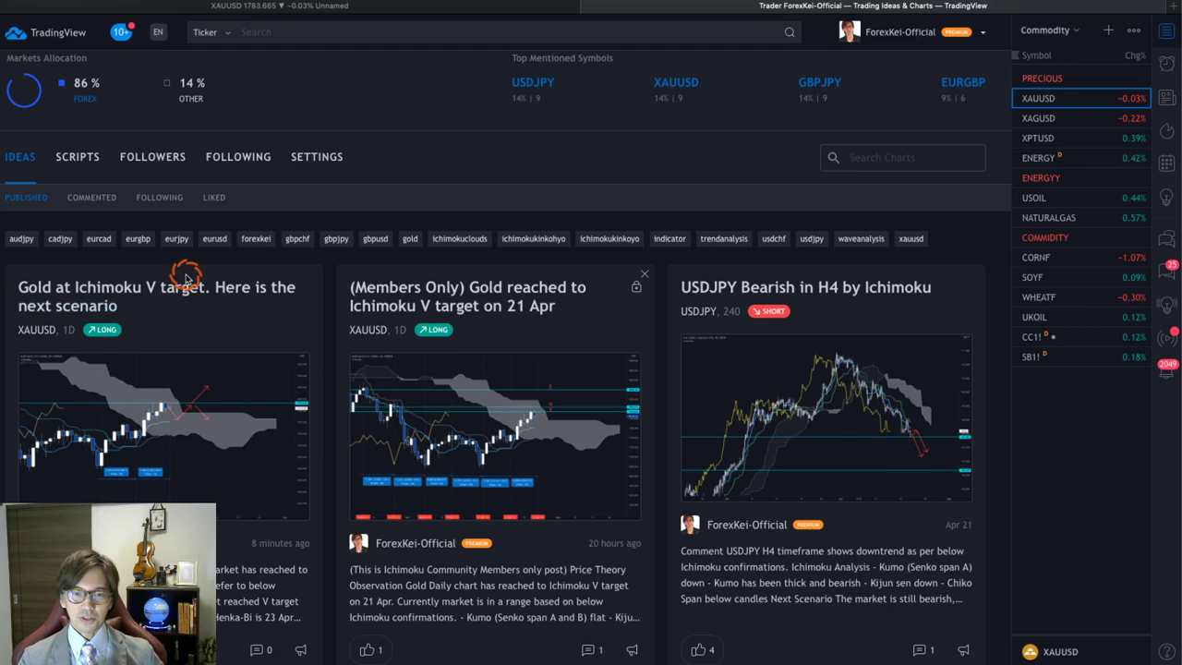
left_click(96, 283)
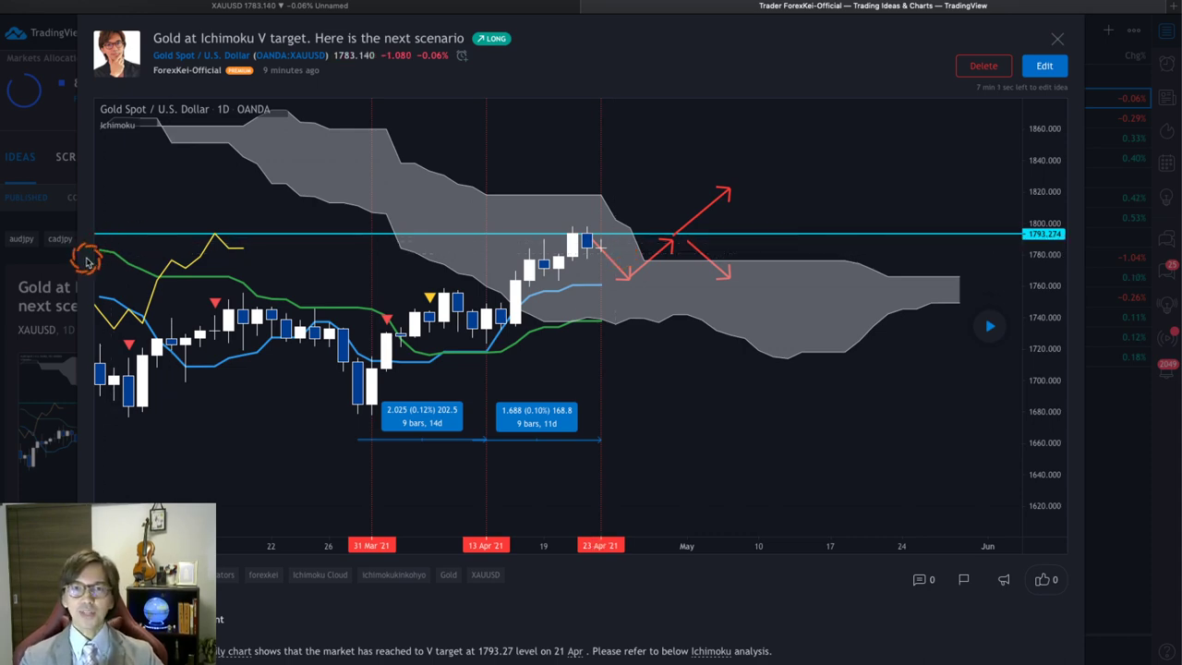
scroll(82, 314, "down", 3)
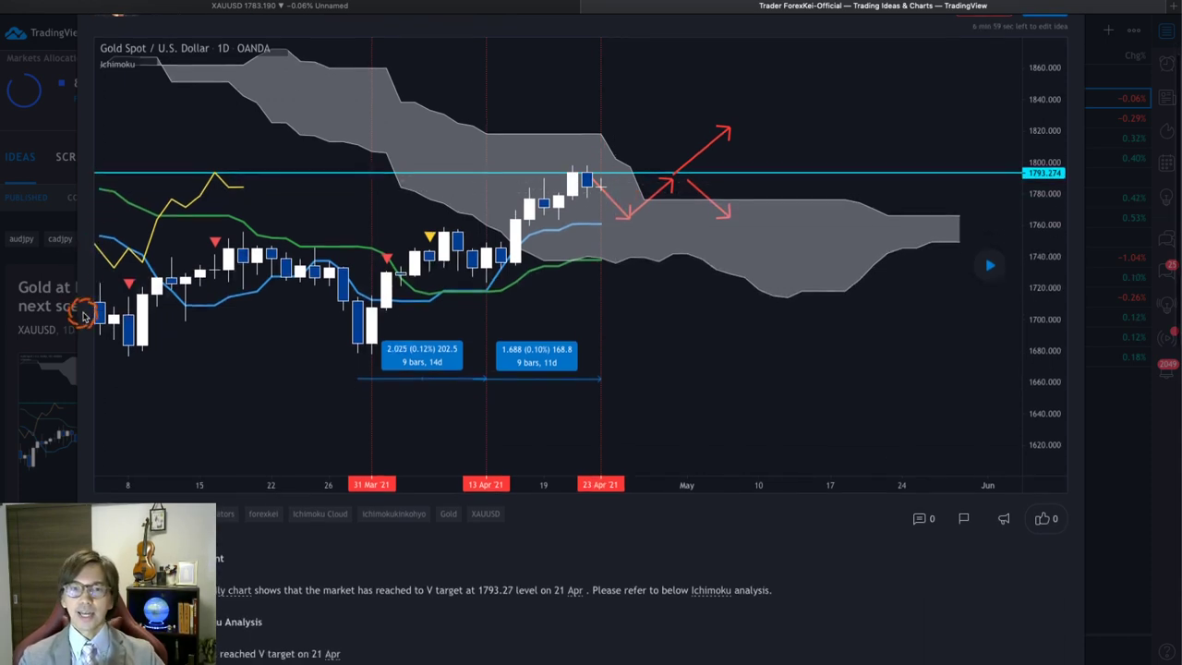
scroll(82, 314, "down", 3)
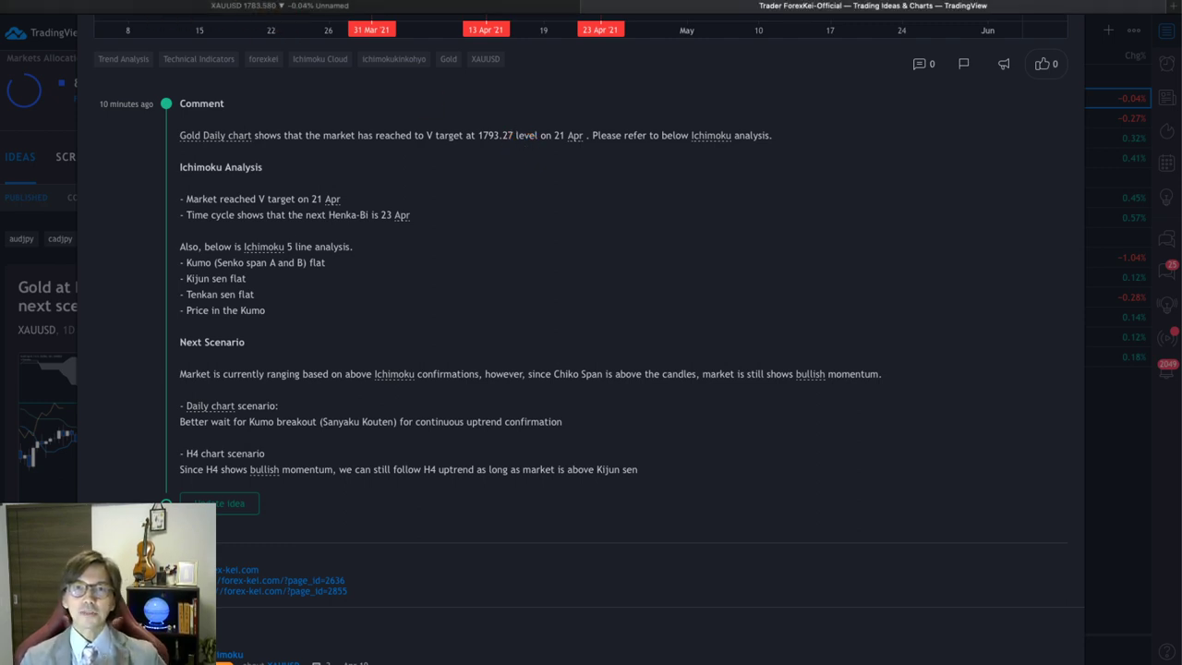
Switch to the XAUUSD daily chart and remove all existing drawings from it
left_click(247, 4)
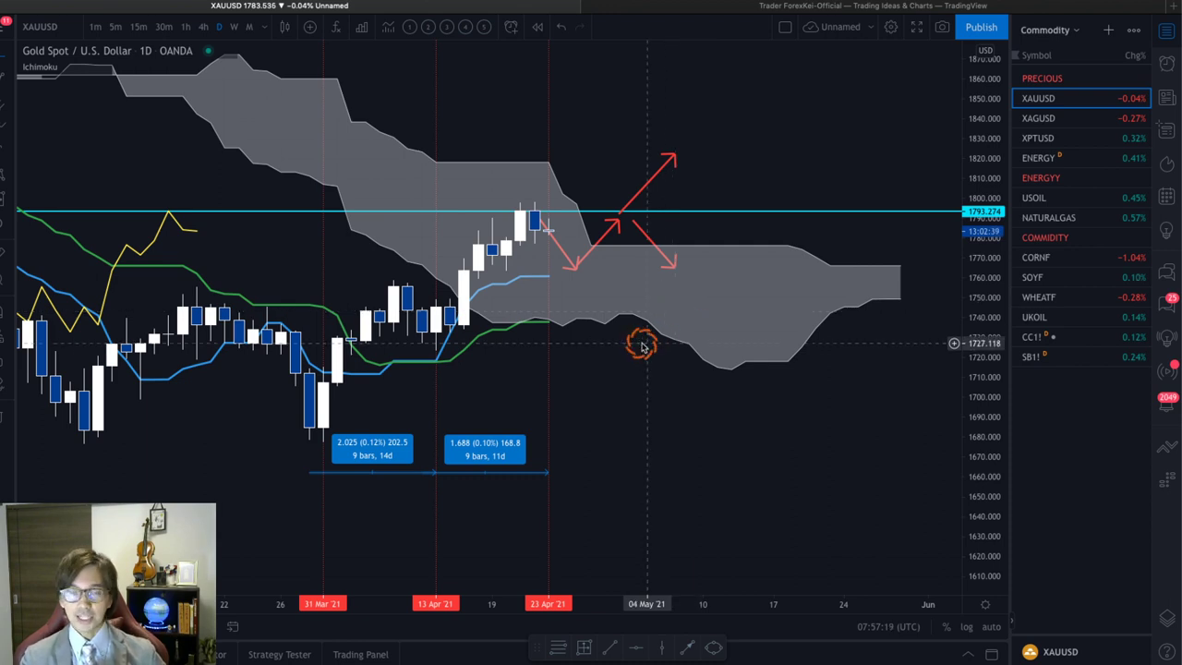
left_click_drag(641, 338, 731, 341)
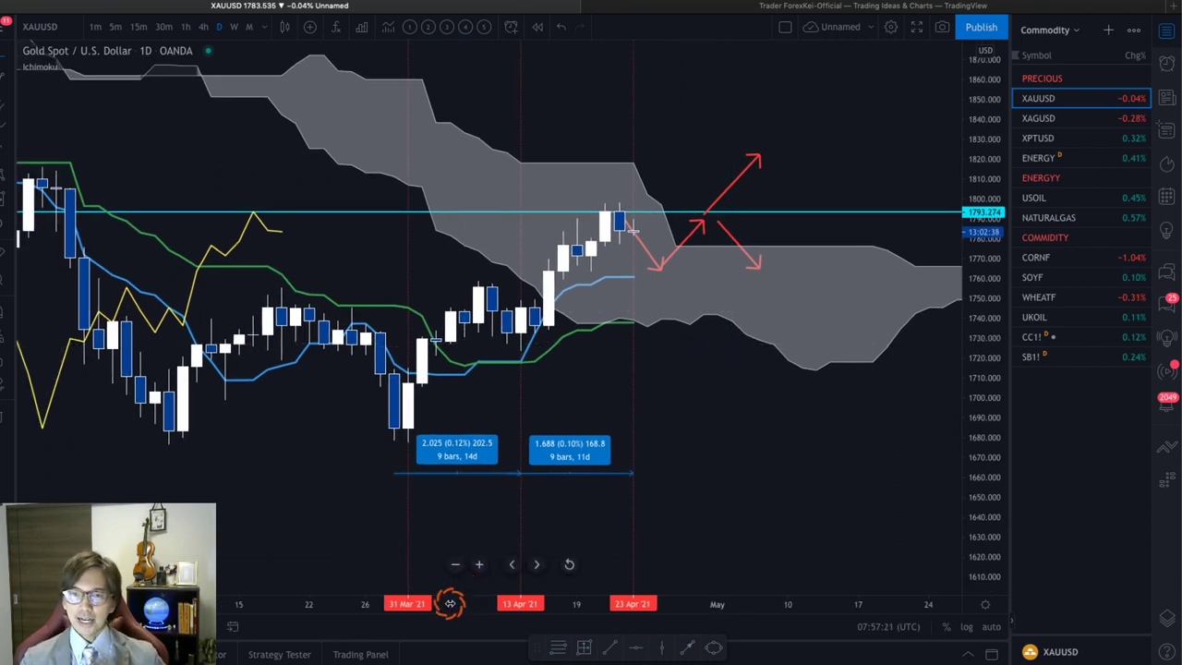
left_click_drag(449, 604, 391, 604)
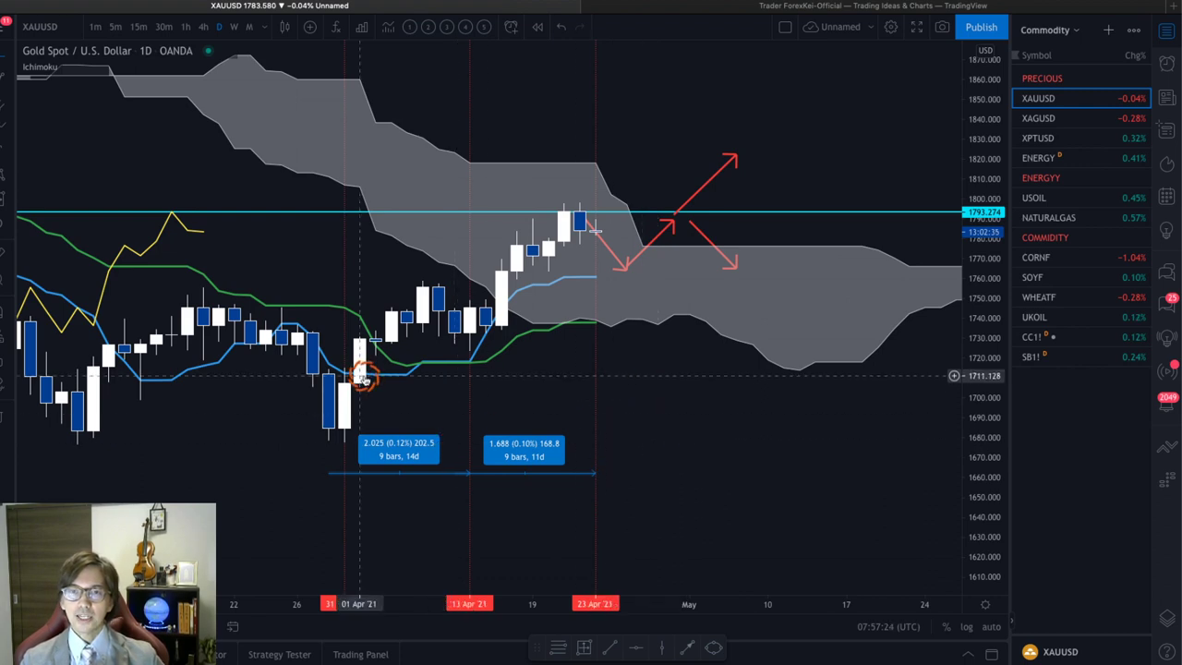
left_click(3, 417)
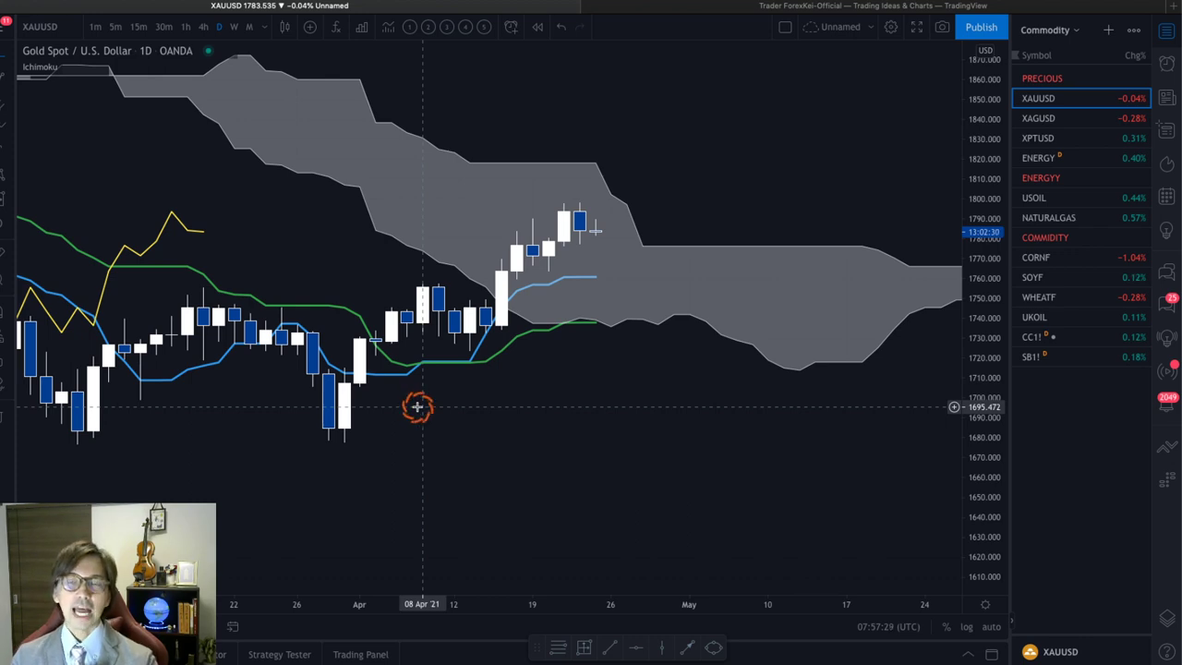
Place a vertical line on the 31 Mar '21 candle
left_click_drag(543, 464, 575, 446)
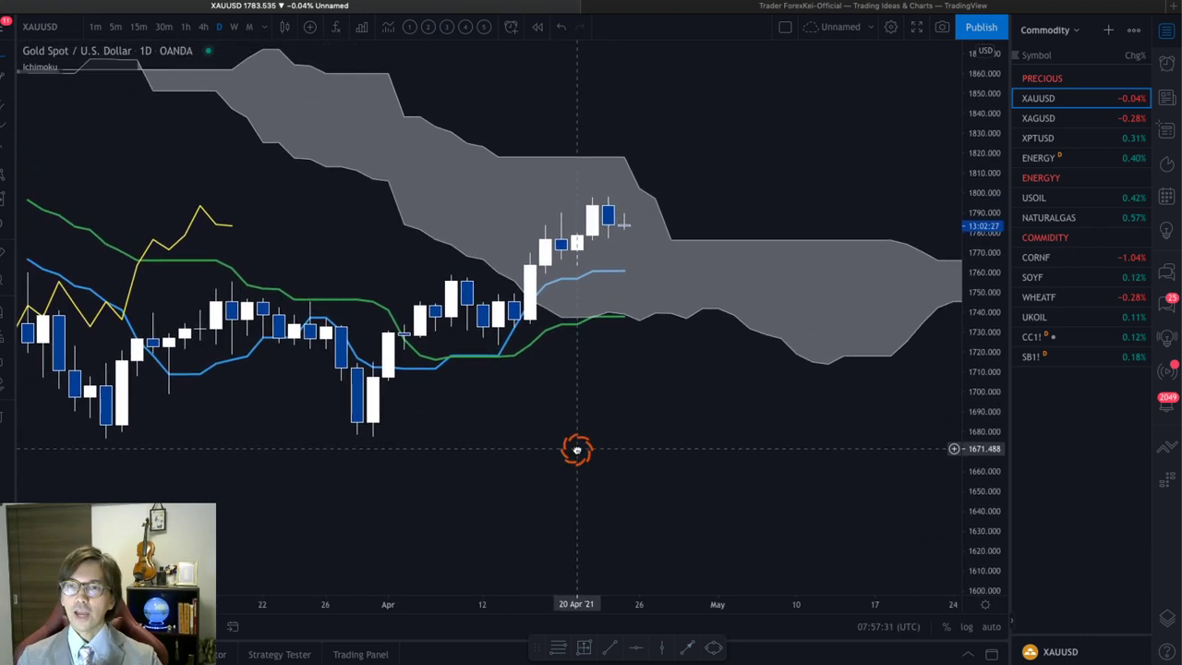
left_click_drag(275, 604, 496, 480)
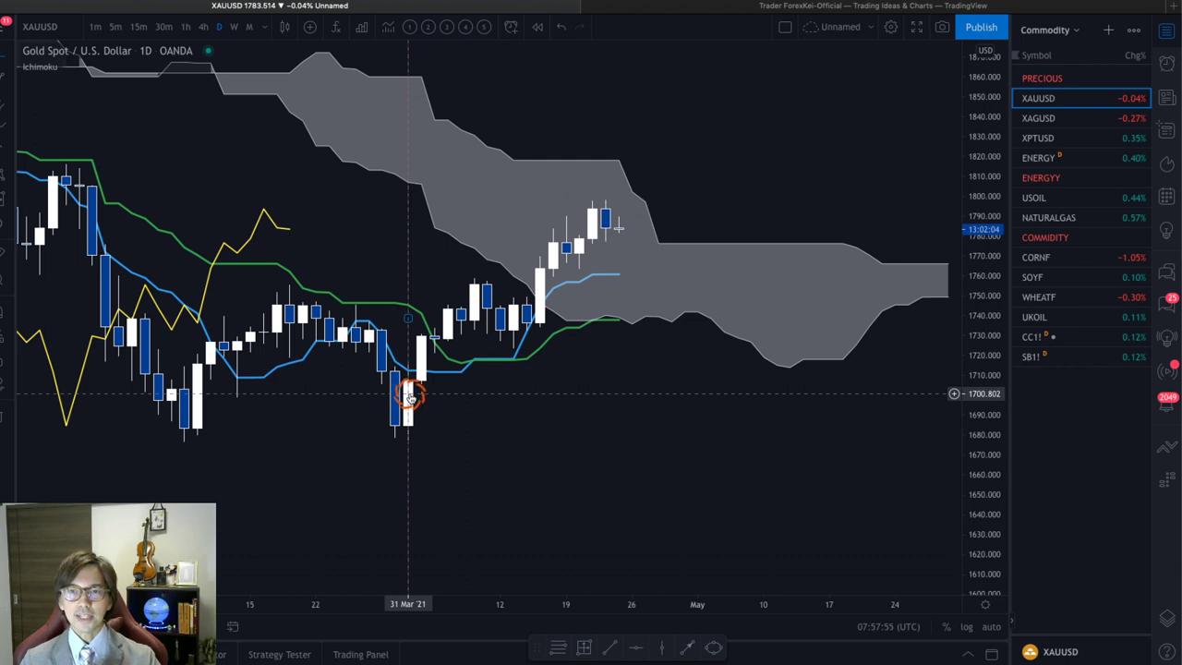
Sketch N-wave arrows from the late-March low to the recent high, underline the first swing's peak level, and clear the annotations
mouse_move(397, 433)
left_mouse_down()
mouse_move(467, 298)
mouse_move(508, 346)
mouse_move(592, 231)
mouse_move(561, 256)
left_mouse_up()
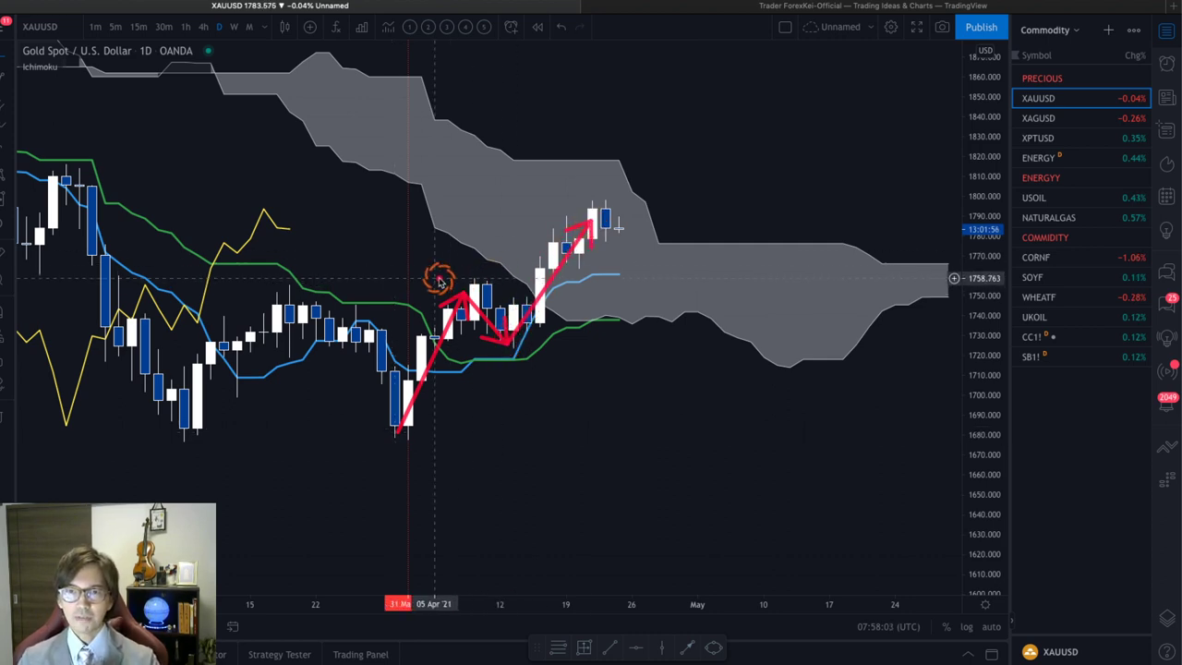
left_click_drag(440, 279, 561, 282)
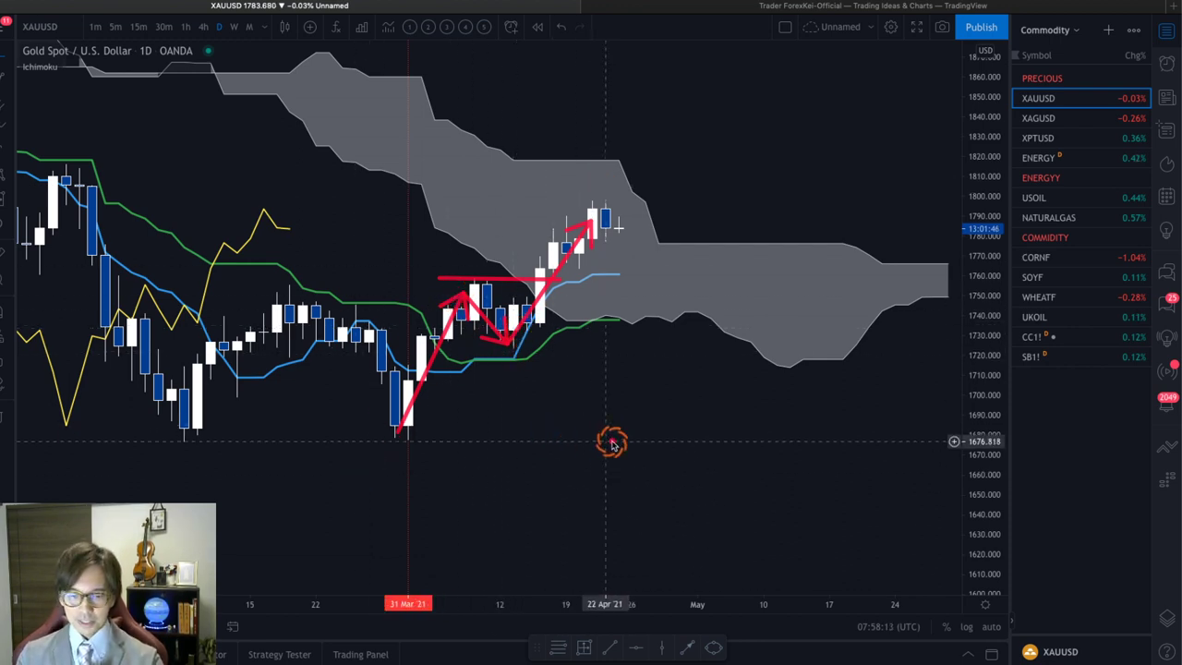
key("Escape")
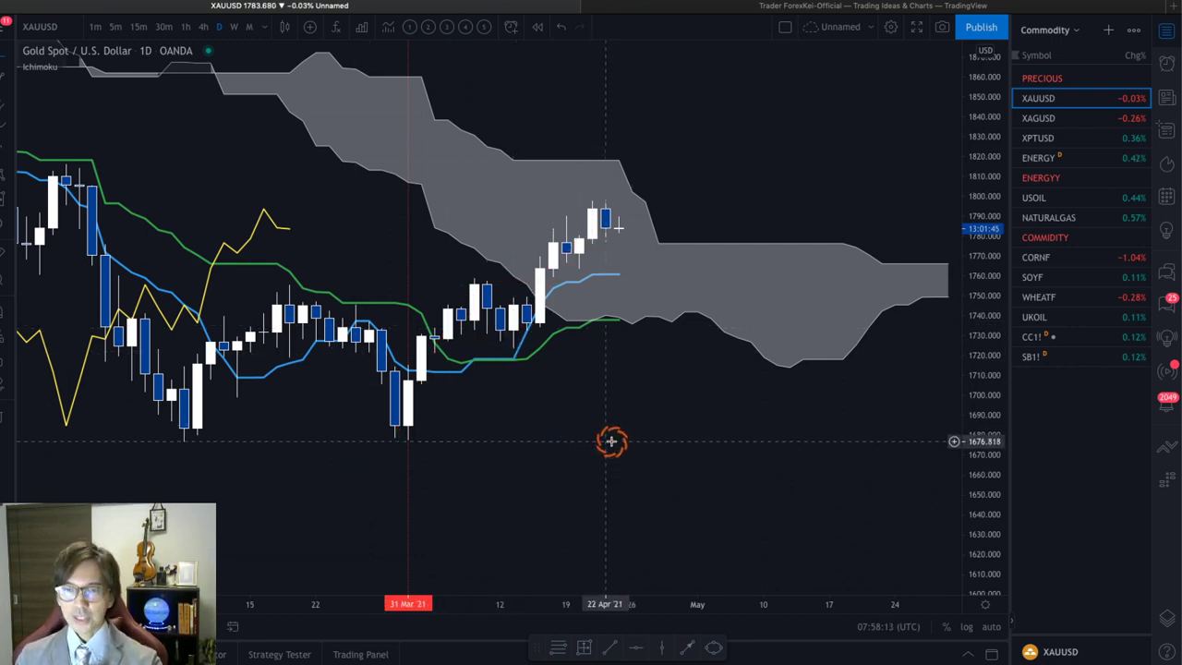
Handwrite the Ichimoku time cycle numbers 9, 17, 26 and 33 above the candles
left_click(408, 418)
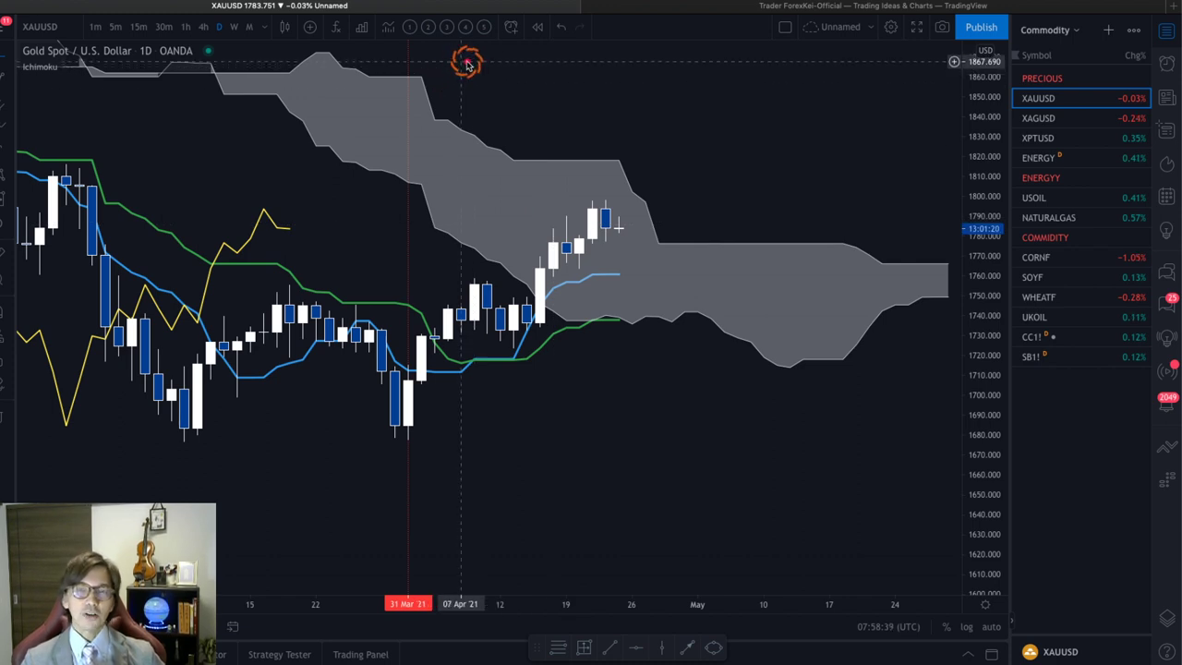
mouse_move(468, 61)
left_mouse_down()
mouse_move(443, 69)
mouse_move(466, 67)
mouse_move(453, 113)
left_mouse_up()
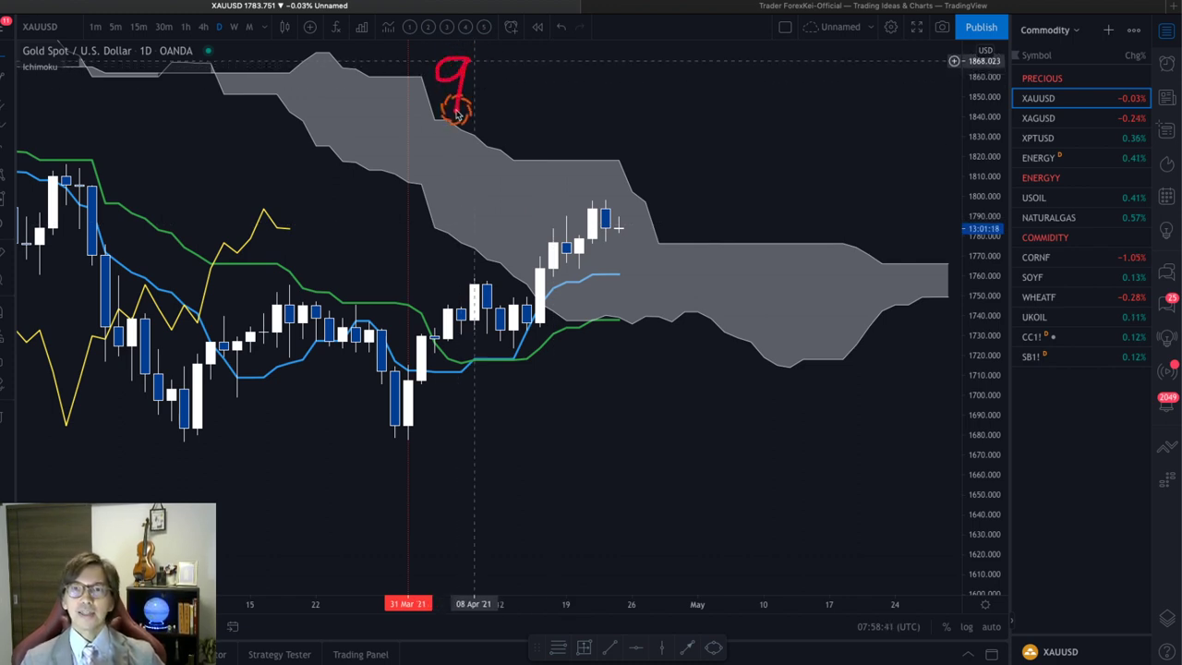
left_click_drag(511, 61, 510, 111)
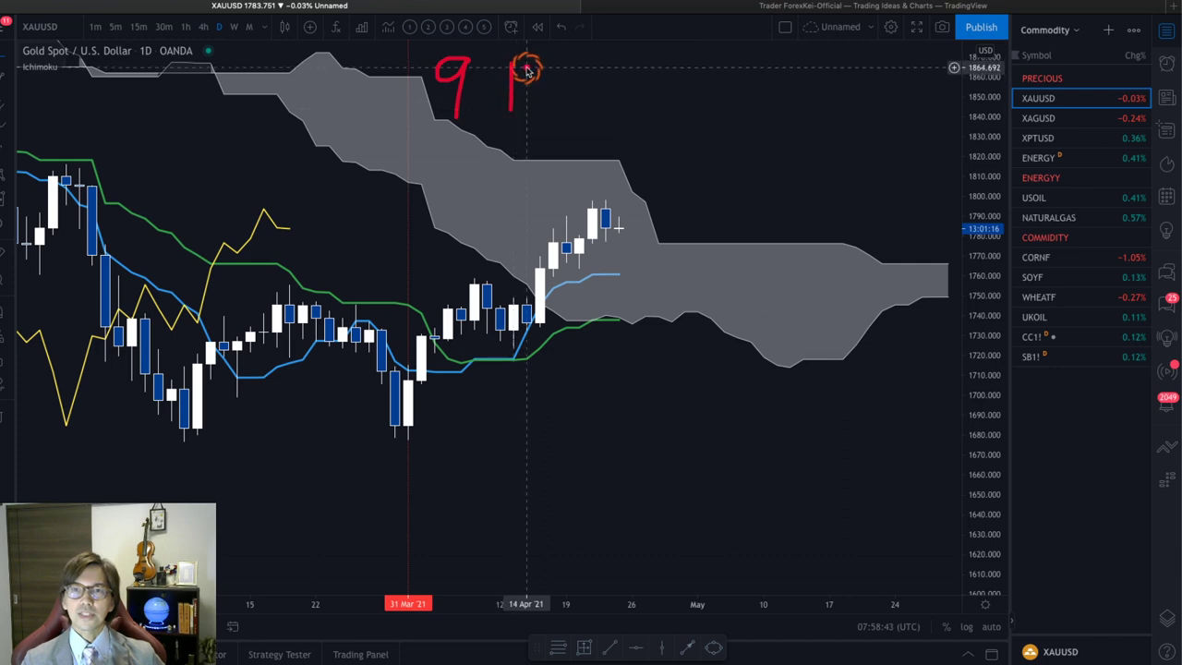
mouse_move(526, 68)
left_mouse_down()
mouse_move(576, 64)
mouse_move(565, 132)
left_mouse_up()
mouse_move(635, 72)
left_mouse_down()
mouse_move(652, 74)
mouse_move(663, 106)
mouse_move(689, 106)
mouse_move(694, 87)
left_mouse_up()
mouse_move(774, 65)
left_mouse_down()
mouse_move(792, 100)
mouse_move(770, 111)
left_mouse_up()
mouse_move(826, 67)
left_mouse_down()
mouse_move(839, 79)
mouse_move(827, 112)
left_mouse_up()
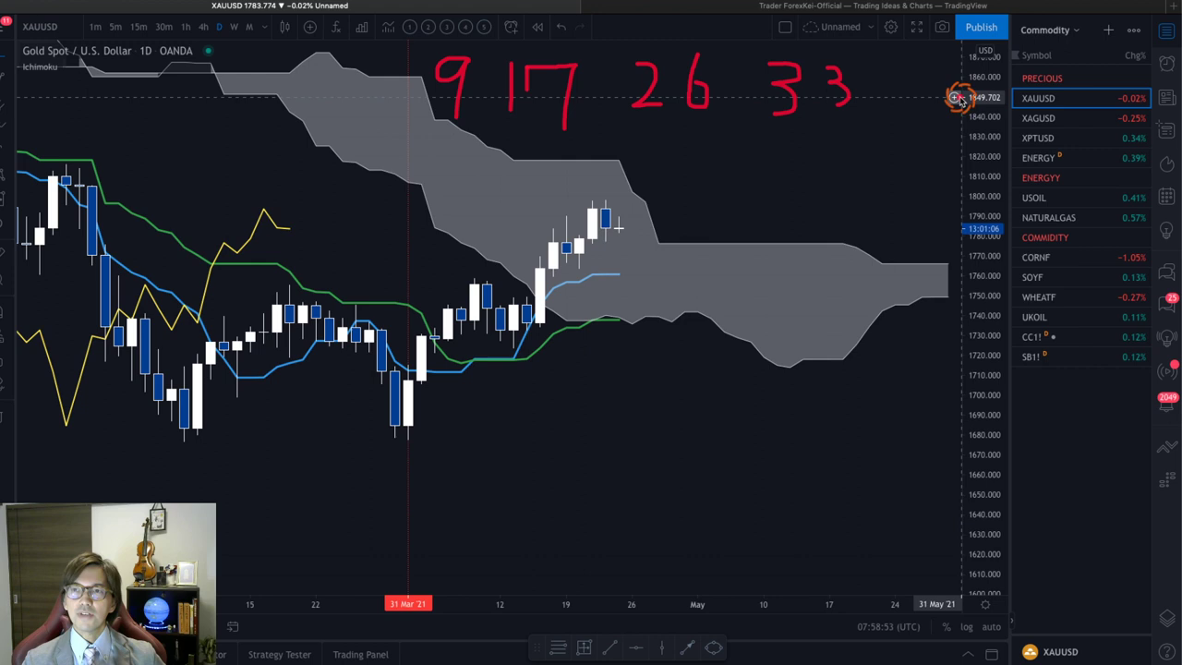
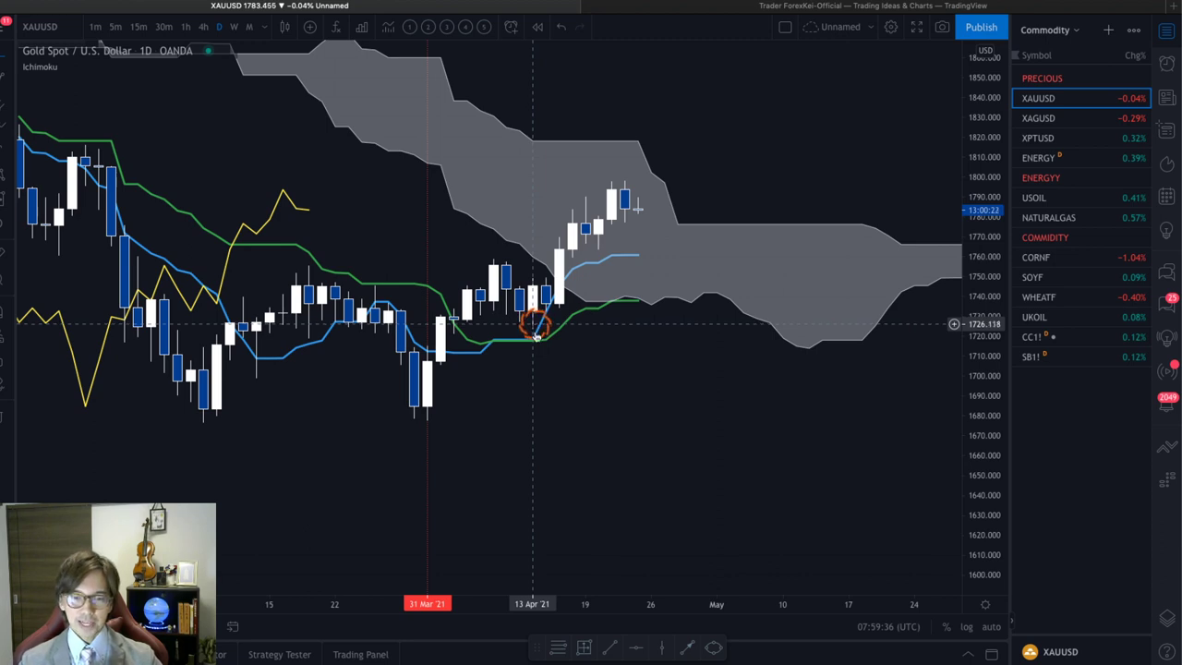
Place a zero-bar date and price range below the 30 Mar '21 candle, point an arrow at its label, and remove it
left_click(586, 647)
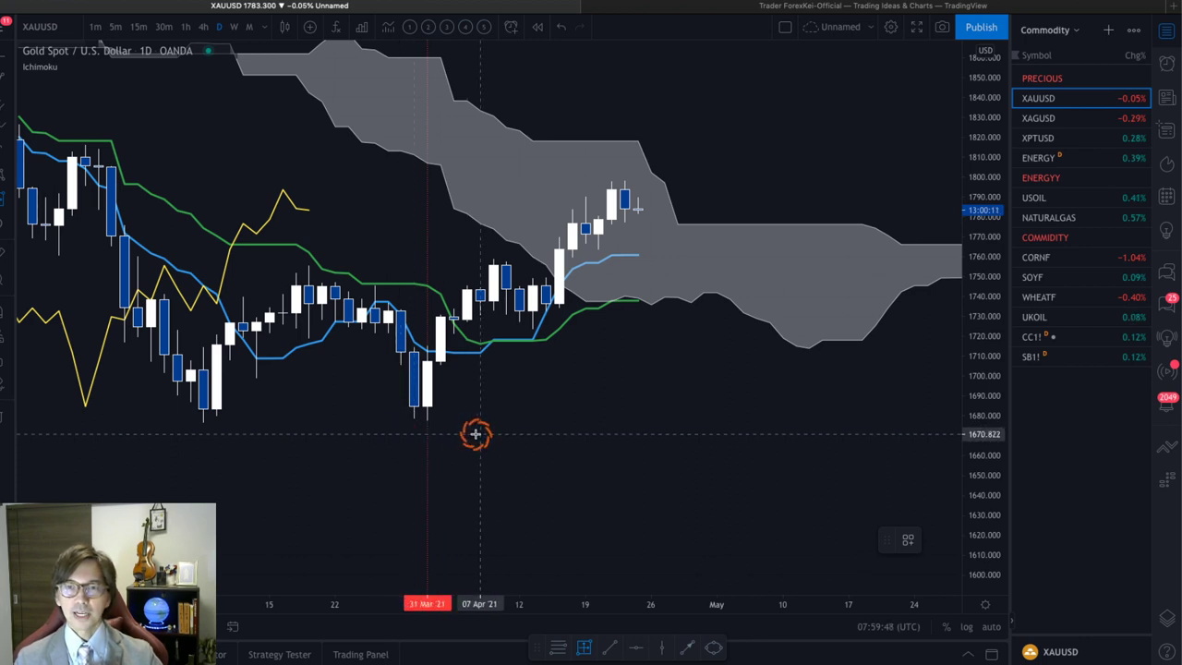
left_click(416, 448, "shift")
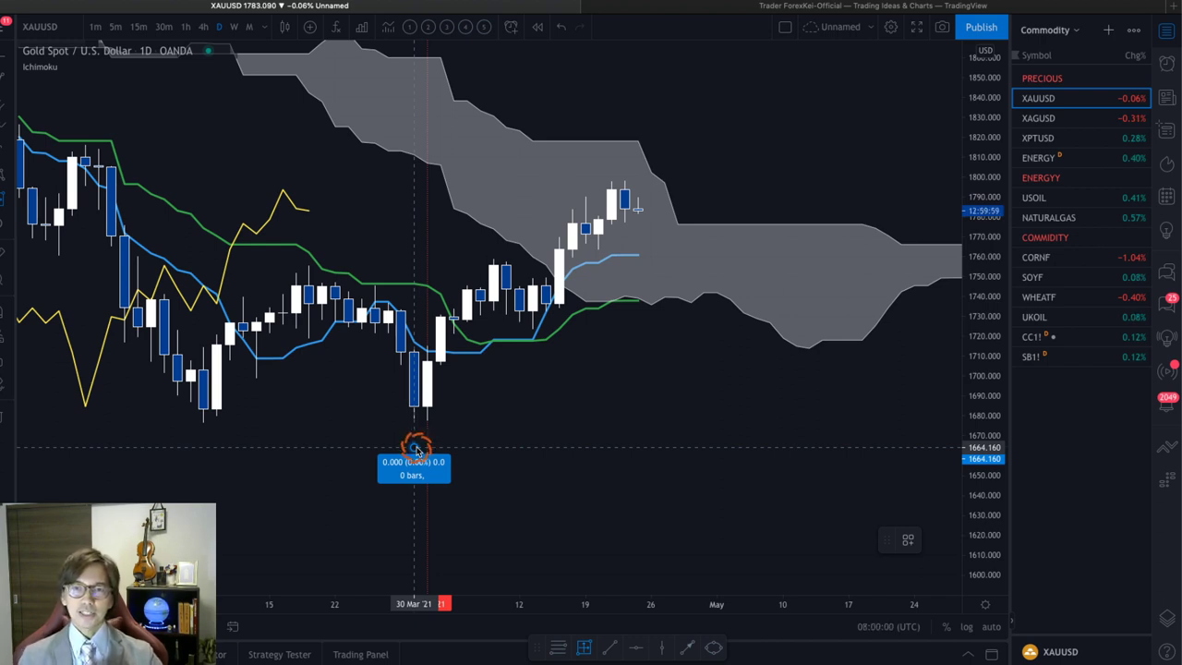
left_click(416, 448)
left_click_drag(281, 522, 394, 488)
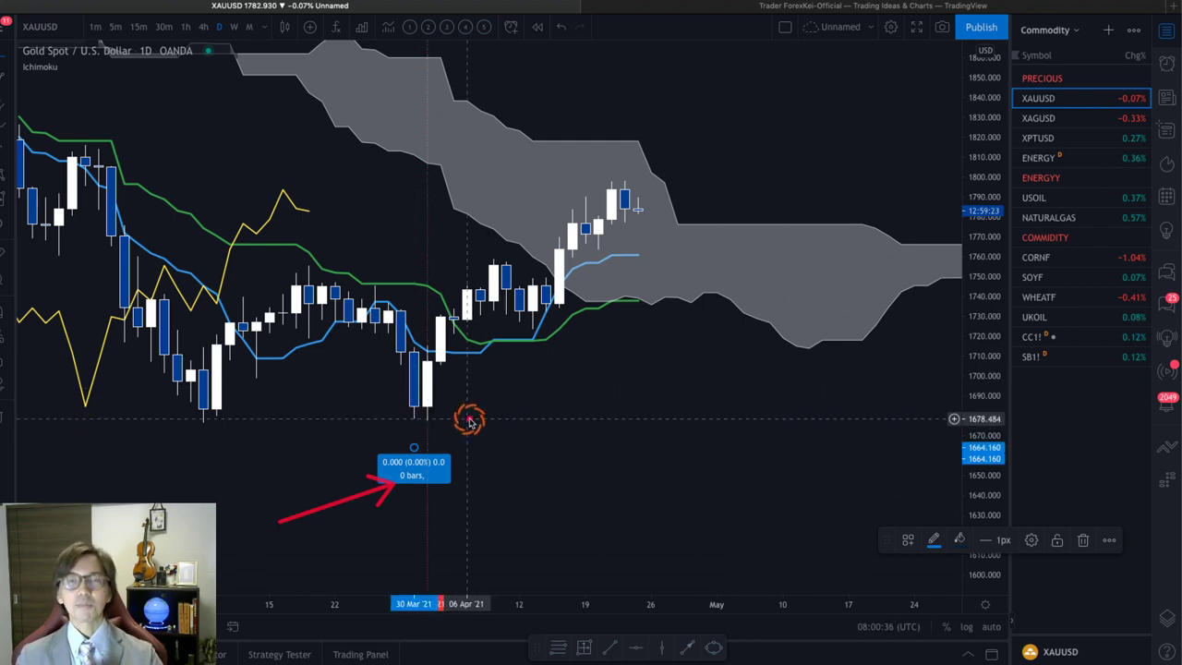
left_click(414, 462)
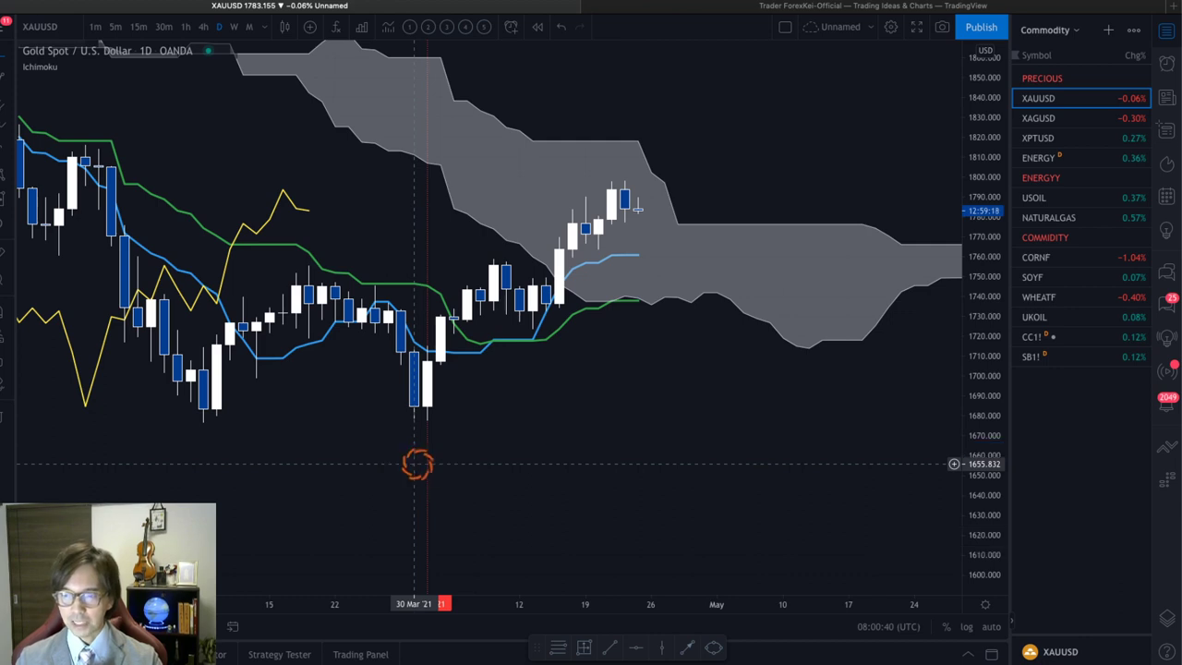
Draw a date and price range below the candles spanning 8 bars from 31 Mar '21 to 13 Apr '21
left_click(4, 201)
left_click(425, 474)
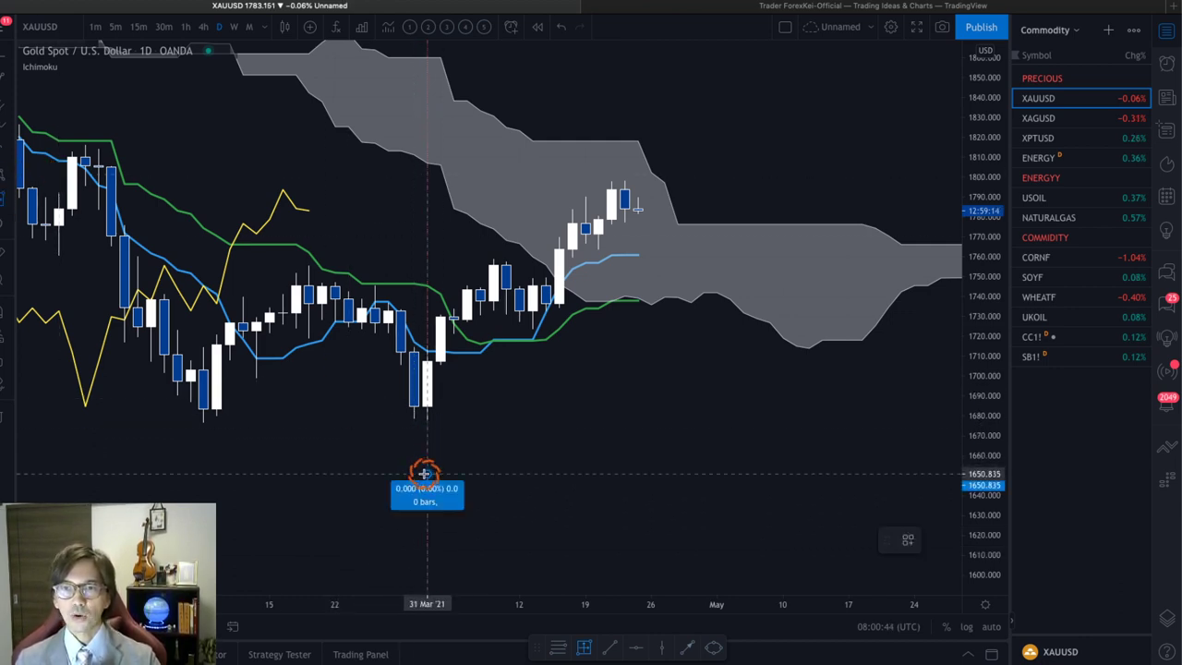
left_click_drag(472, 474, 529, 476)
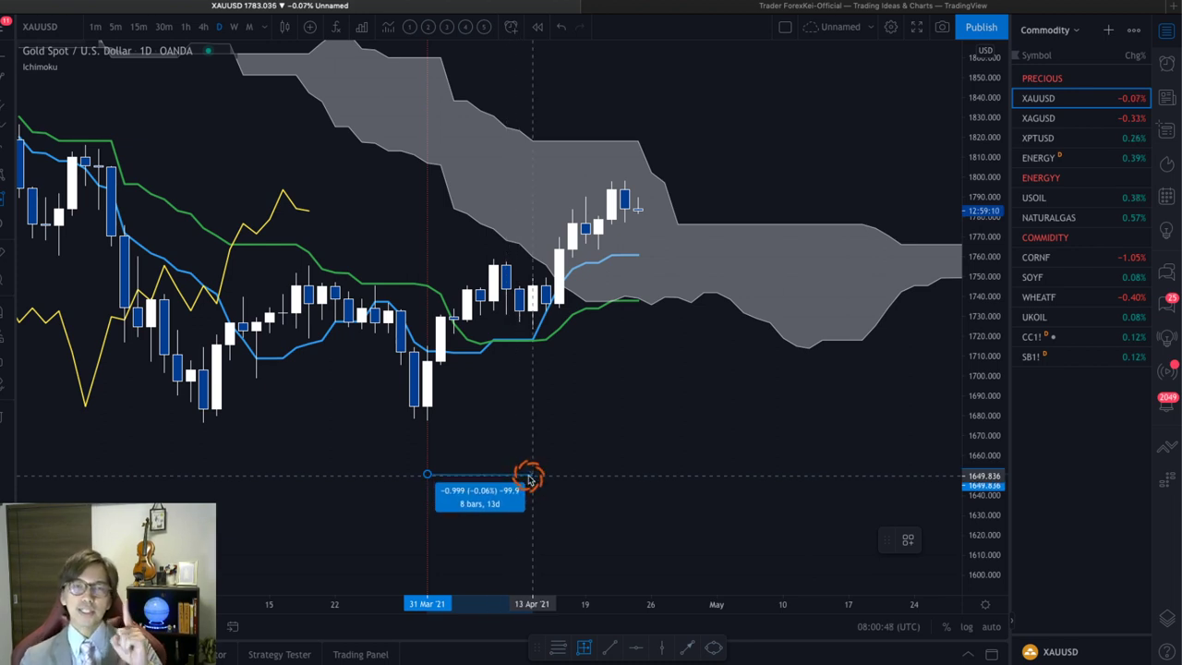
left_click(531, 477)
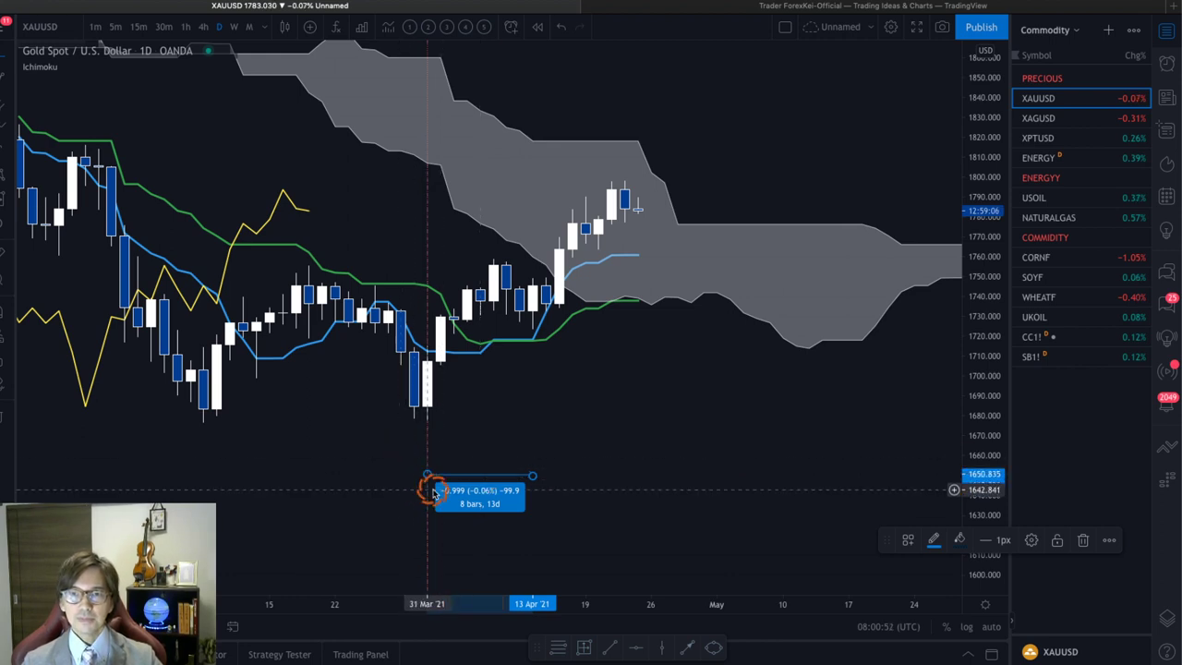
Draw a one-bar date and price range from 30 Mar to 31 Mar '21 and delete the 8-bar range
left_click(3, 200)
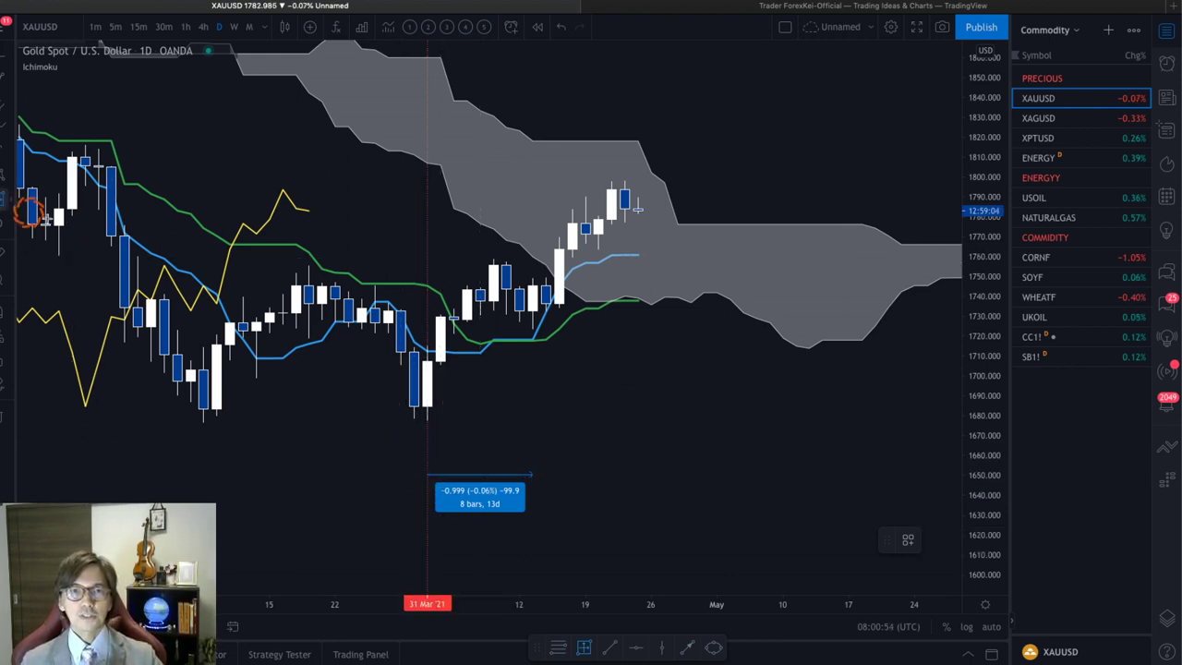
left_click(413, 461)
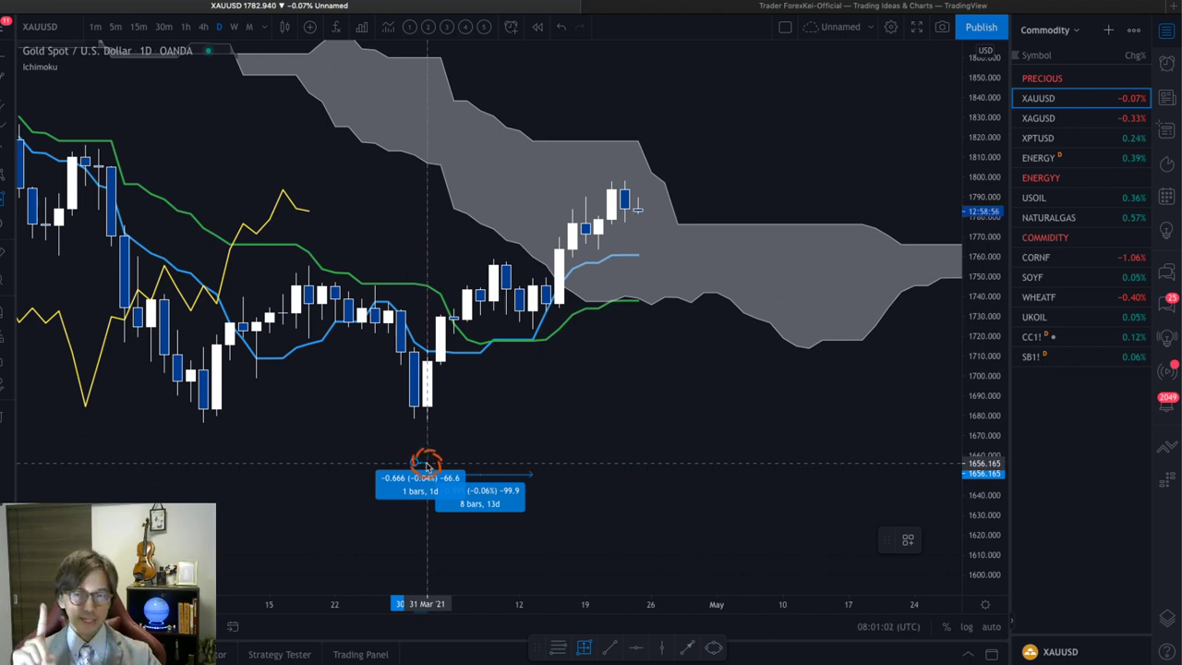
left_click(426, 463)
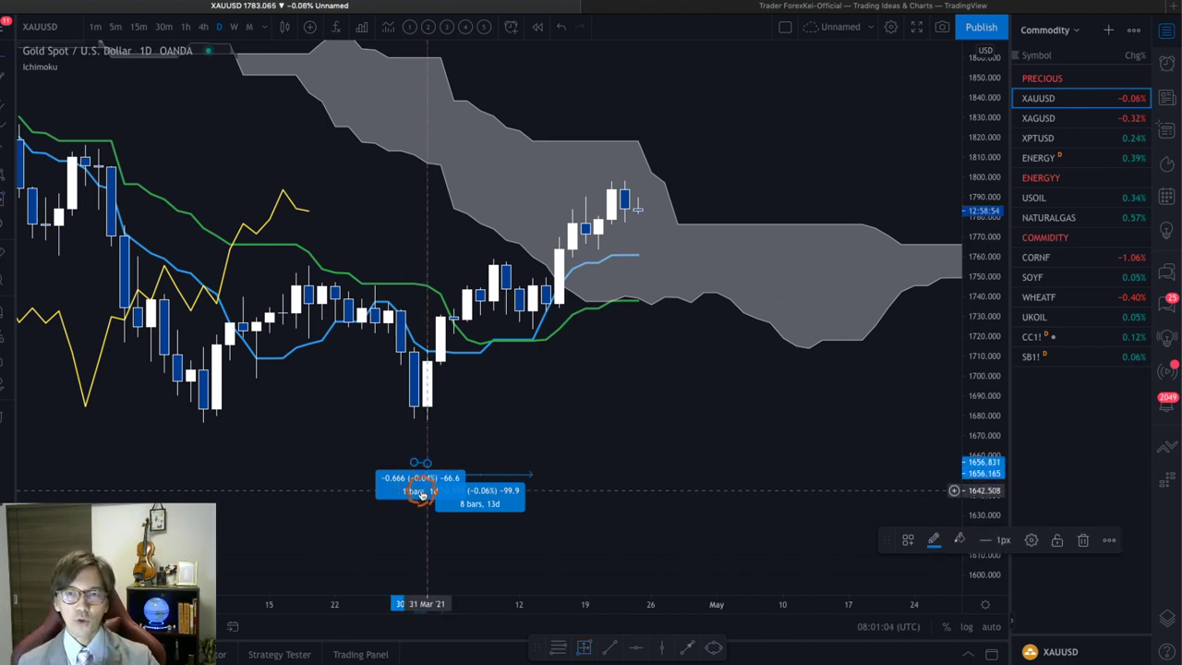
left_click(506, 487)
key("Delete")
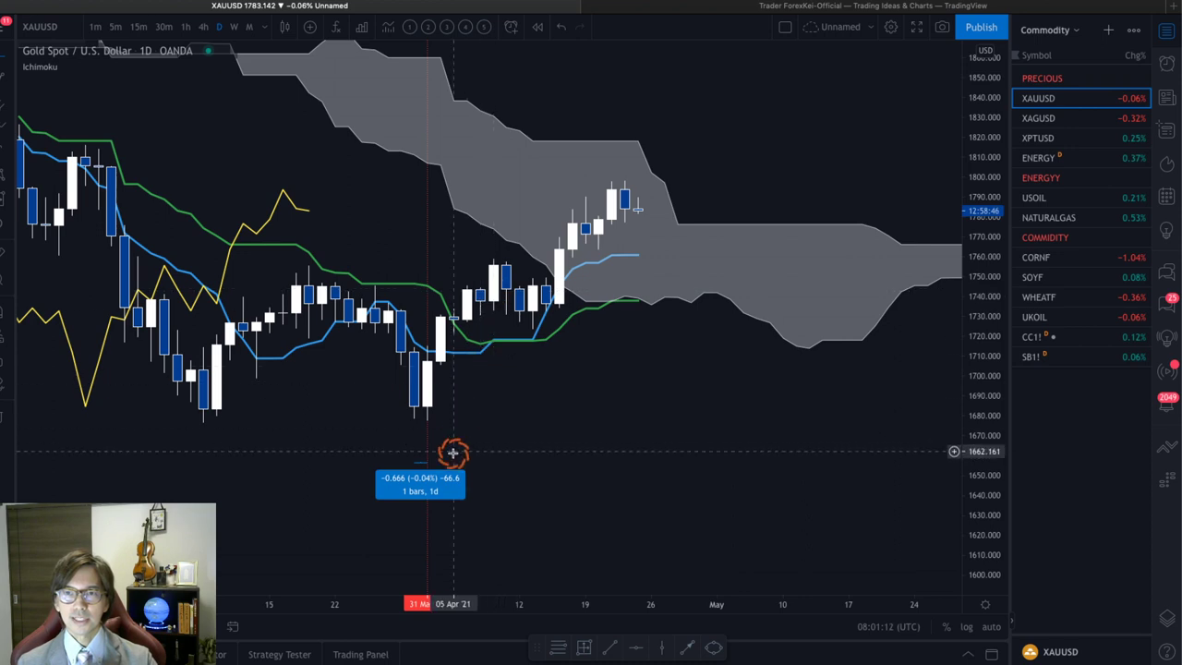
Extend the date and price range to 6 bars, ending at 08 Apr '21, and mark that candle with a vertical line
mouse_move(442, 466)
left_mouse_down()
mouse_move(422, 462)
mouse_move(493, 466)
left_mouse_up()
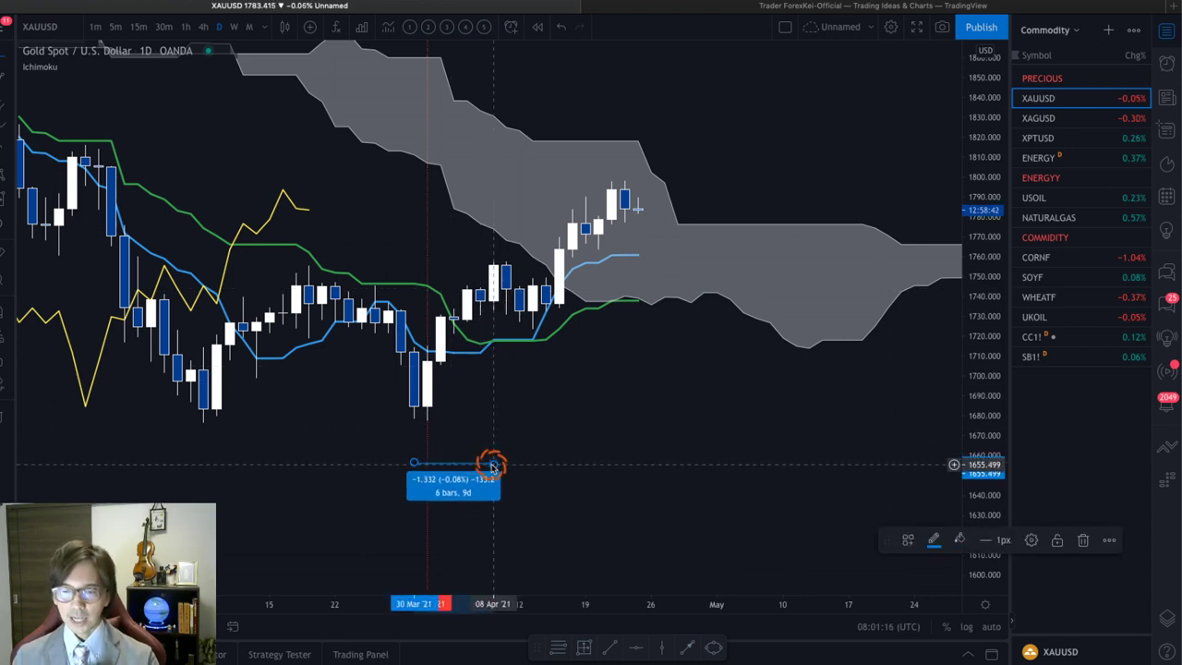
left_click(496, 275)
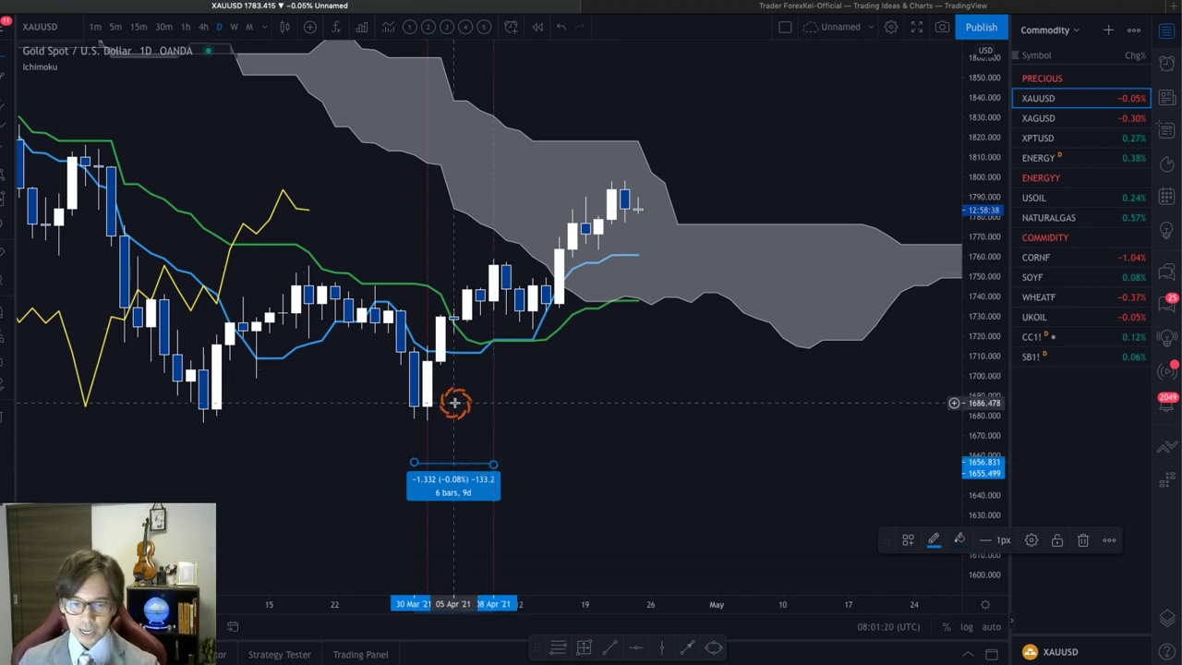
Draw red arrows pointing at the candles from 31 Mar to 08 Apr '21 and at the range's 6-bar label
mouse_move(480, 463)
left_mouse_down()
mouse_move(441, 411)
mouse_move(466, 393)
mouse_move(448, 369)
mouse_move(470, 355)
mouse_move(473, 323)
mouse_move(492, 340)
mouse_move(506, 334)
mouse_move(531, 368)
mouse_move(498, 319)
left_mouse_up()
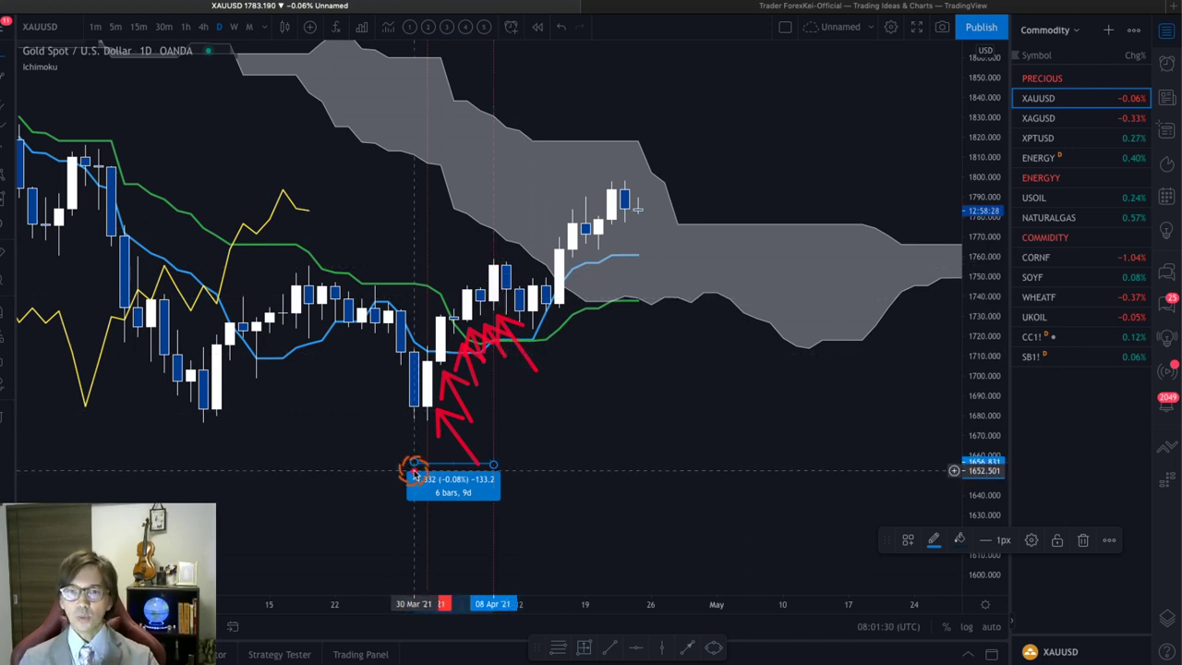
left_click_drag(481, 465, 409, 491)
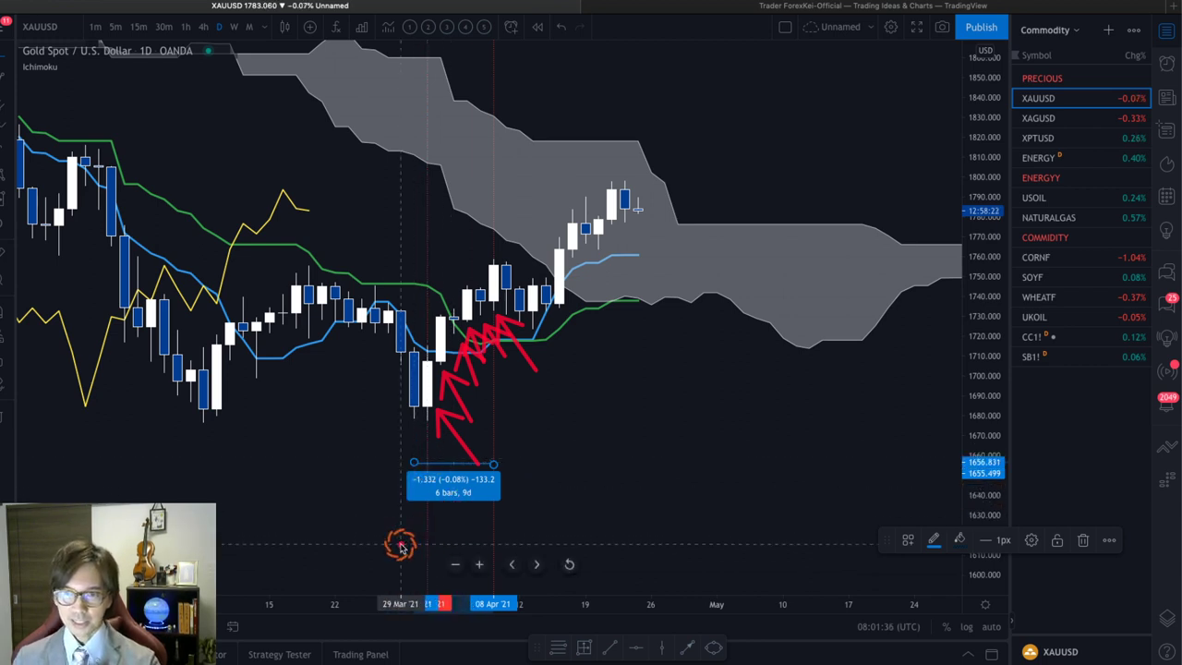
left_click_drag(399, 545, 455, 506)
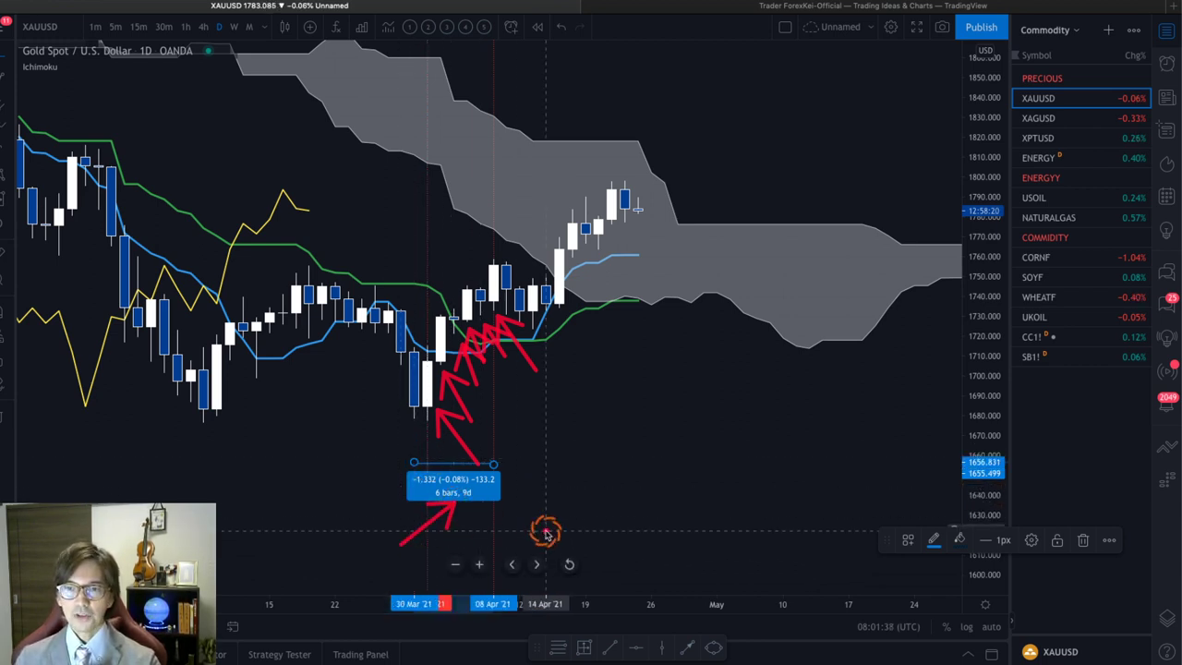
Draw a 5-bar date and price range from 31 Mar to 08 Apr '21, then delete it and clear the red arrows
left_click(5, 199)
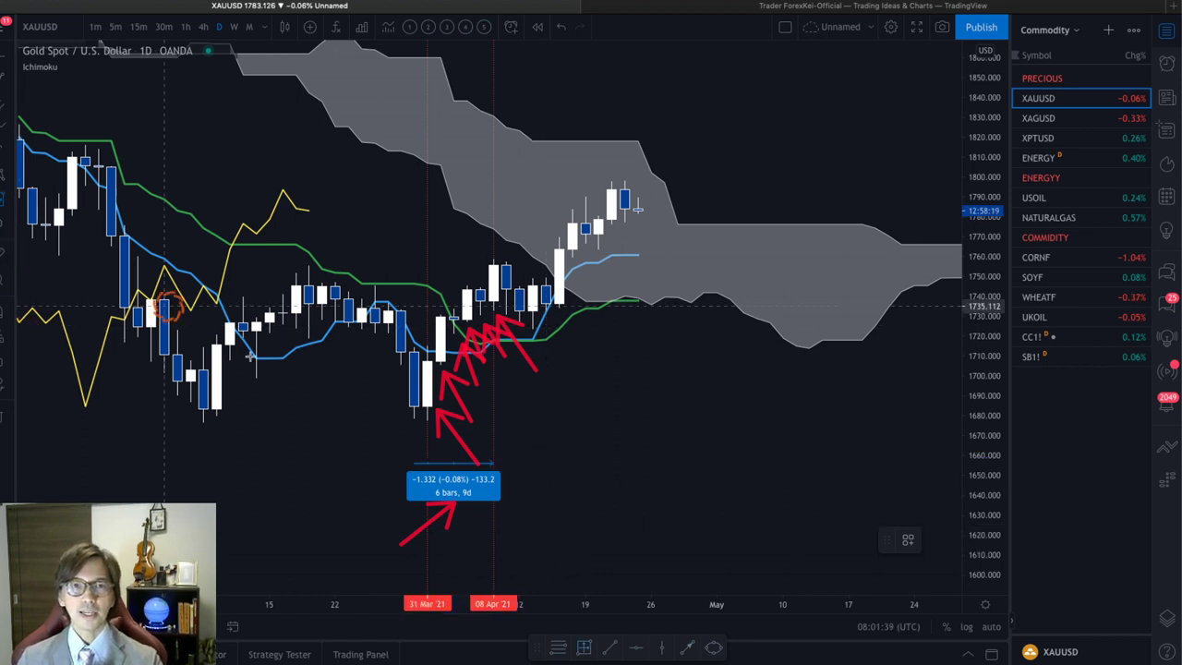
left_click(426, 465)
left_click_drag(455, 469, 488, 467)
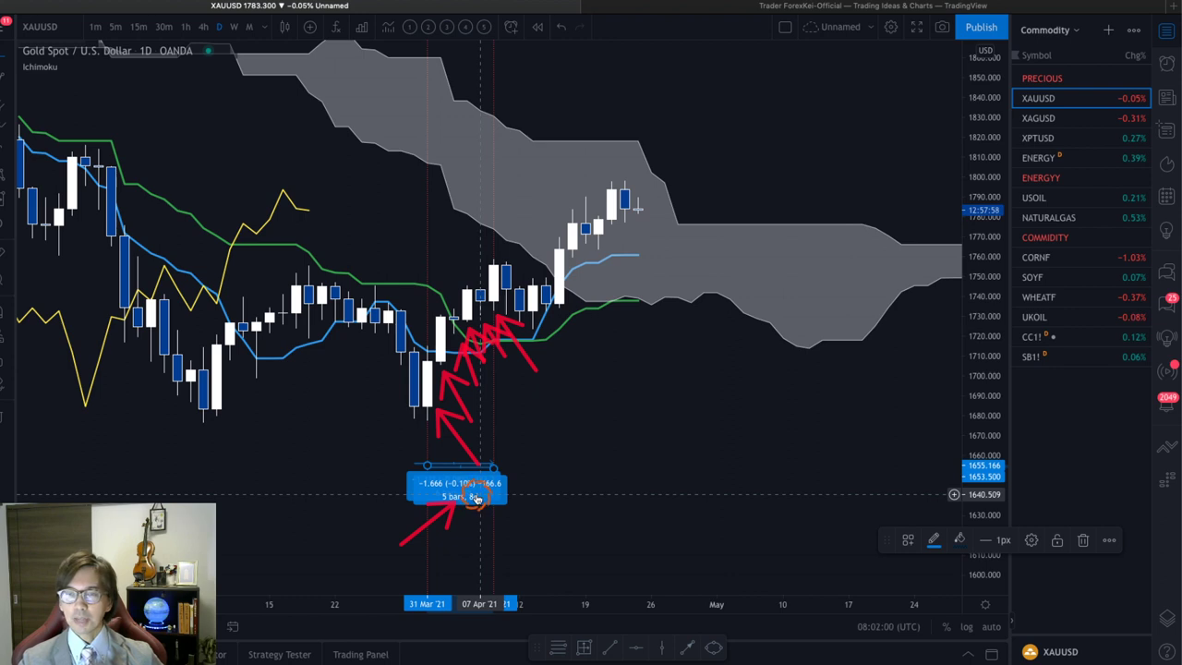
key("Delete")
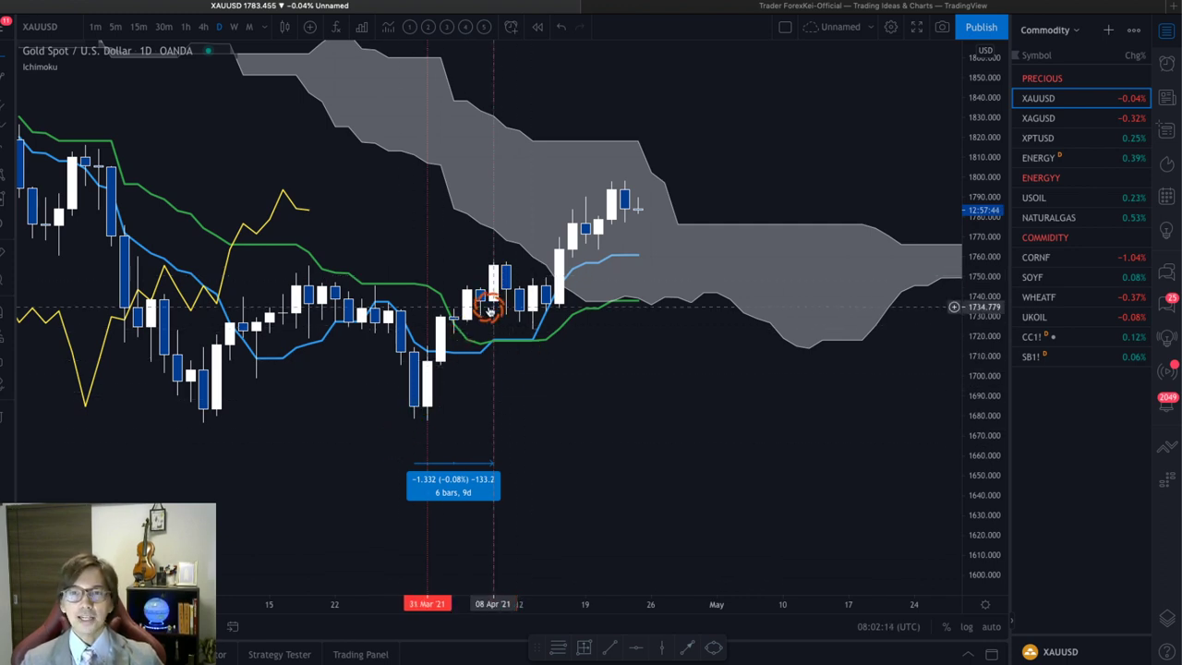
Extend the remaining range to 9 bars with a vertical line at 13 Apr '21, and remove the 08 Apr vertical line
left_click(466, 494)
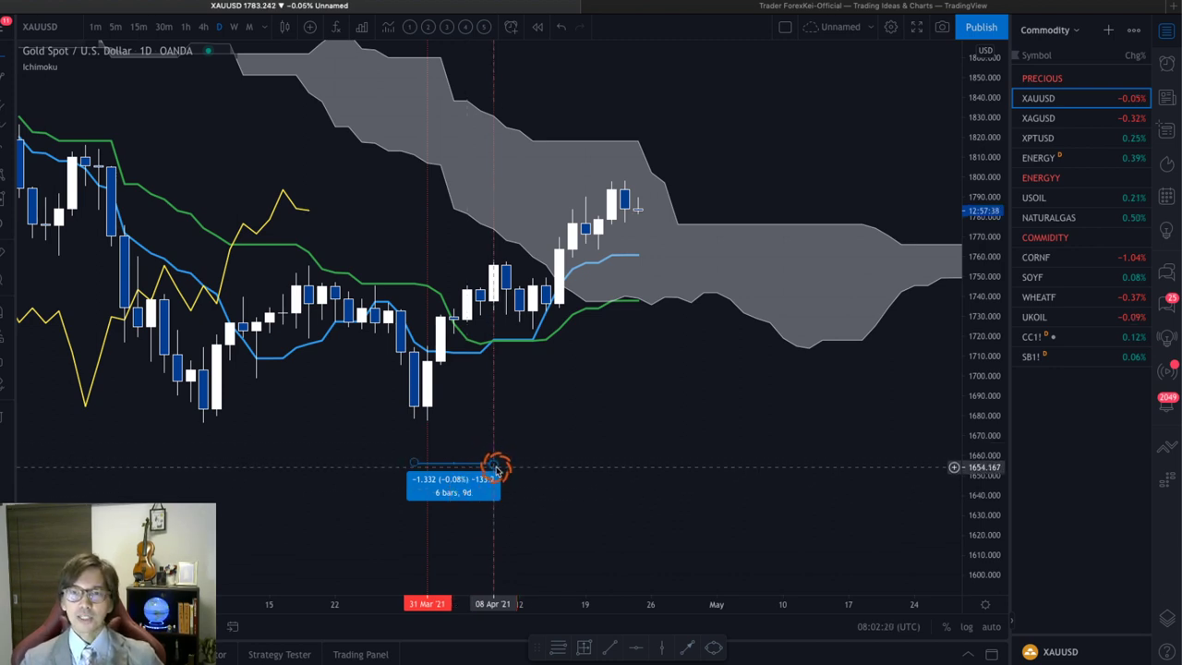
left_click_drag(497, 469, 530, 466)
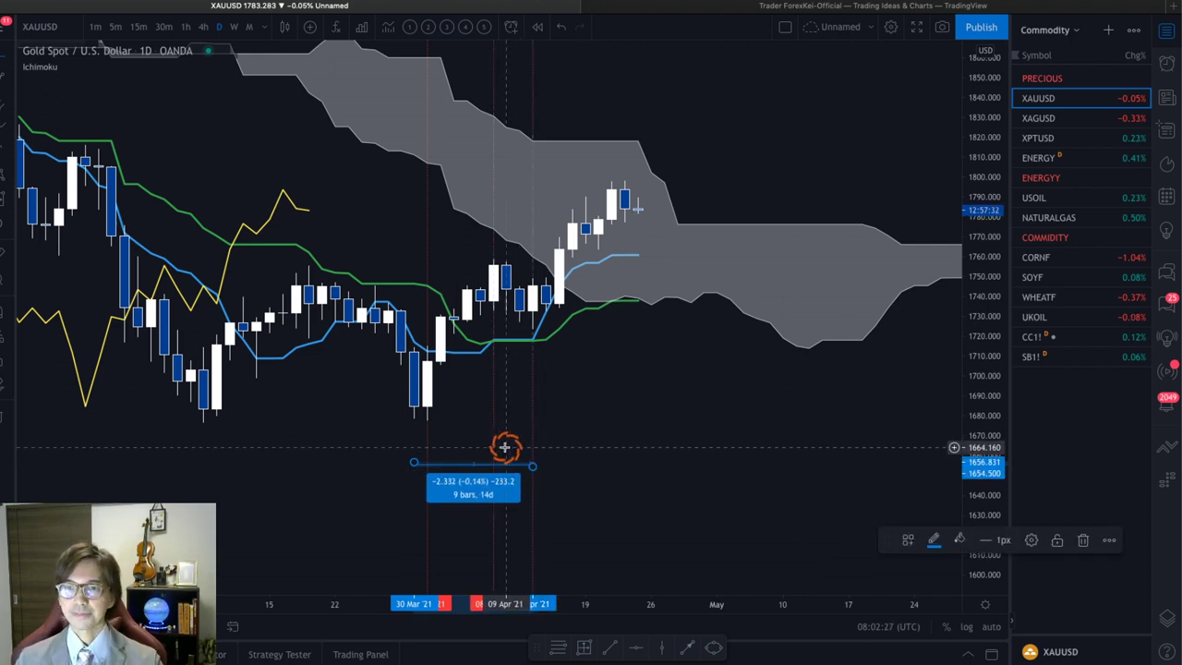
left_click(494, 442)
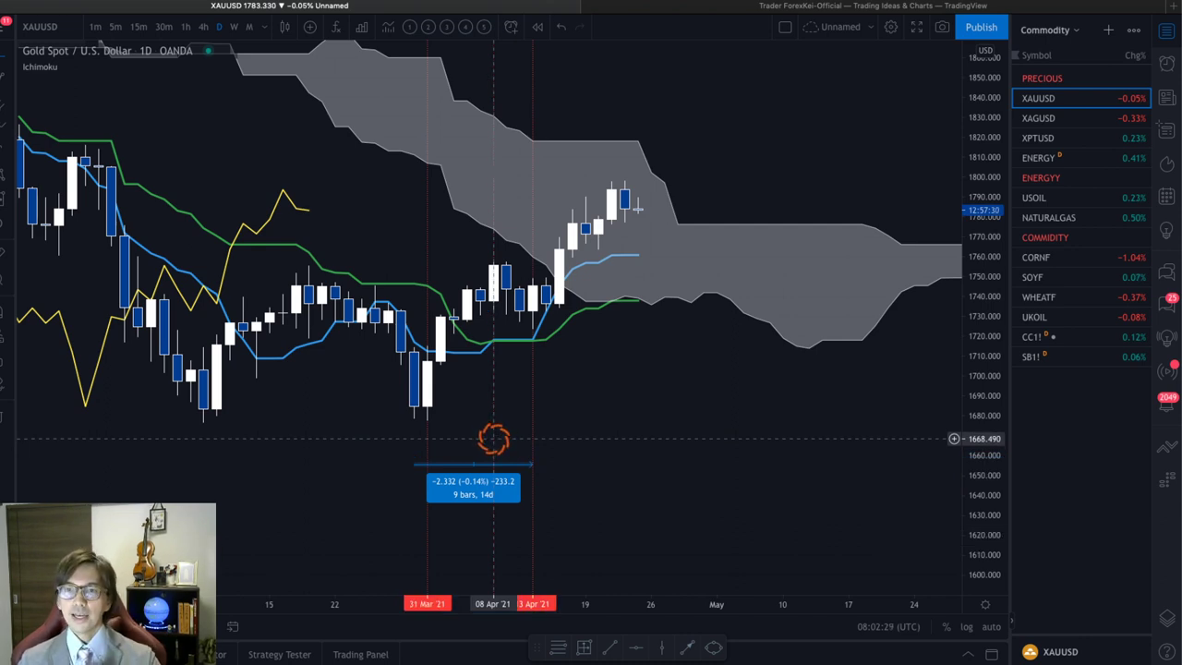
left_click(528, 494)
Trace the rise from the 31 Mar '21 low to the 08 Apr high and the pullback to the 13 Apr candle
left_click(425, 401)
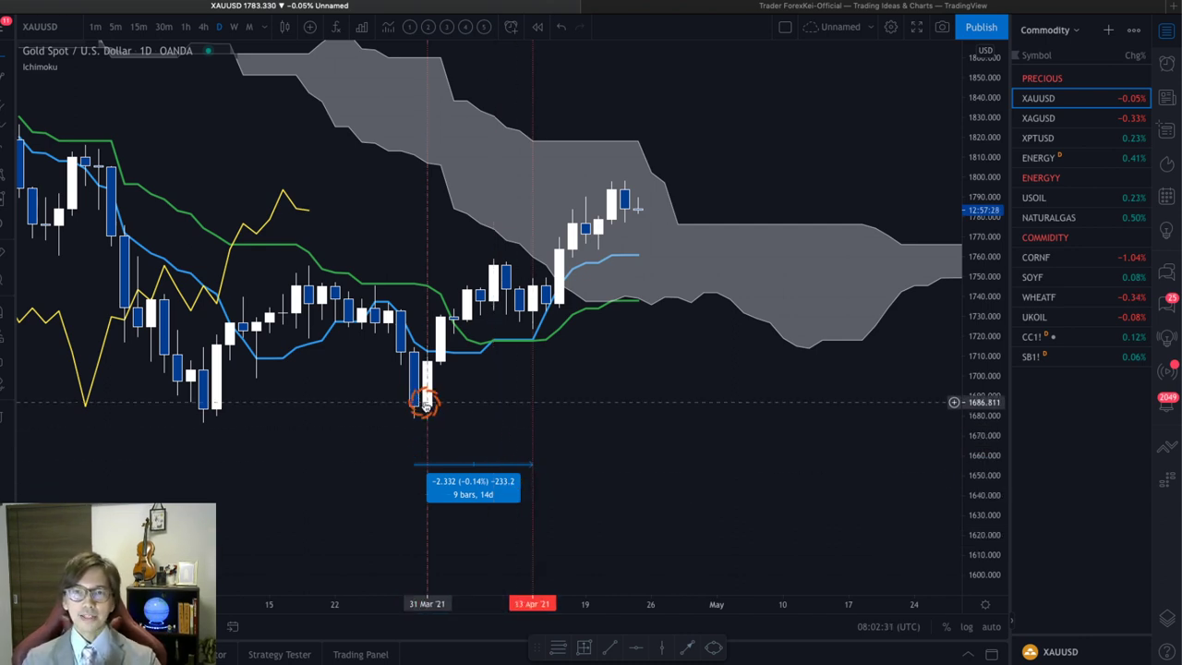
left_click(462, 330)
left_click(497, 272)
left_click(546, 299)
left_click(490, 309)
left_click(427, 397)
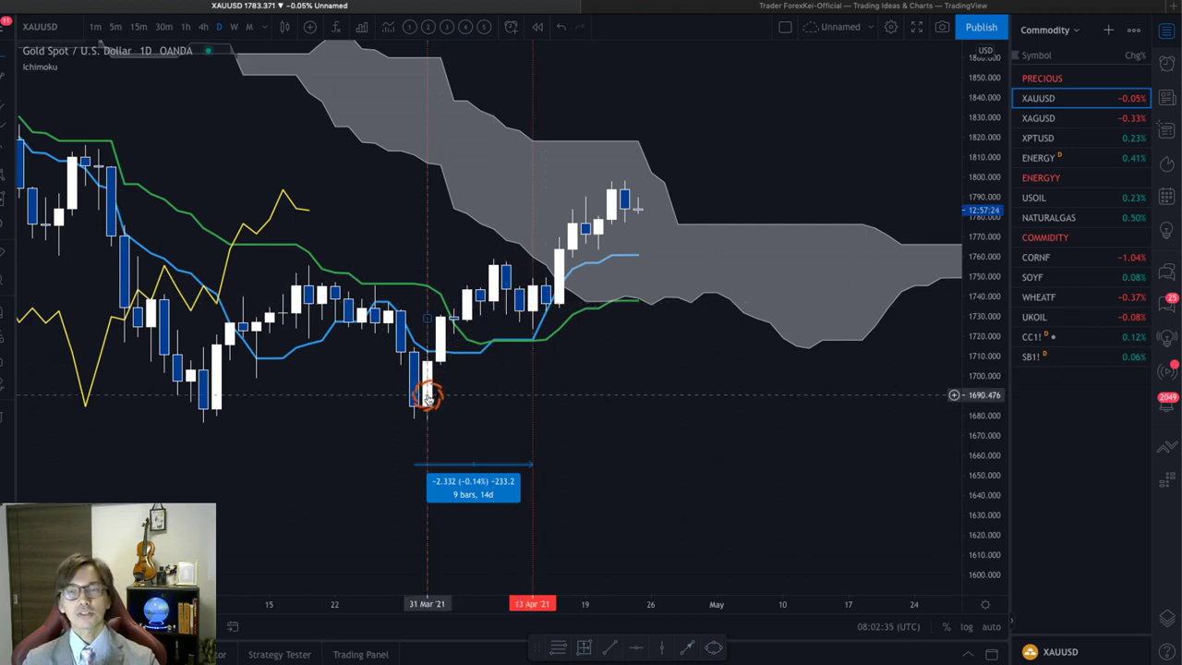
left_click(475, 304)
left_click(530, 302)
left_click(472, 386)
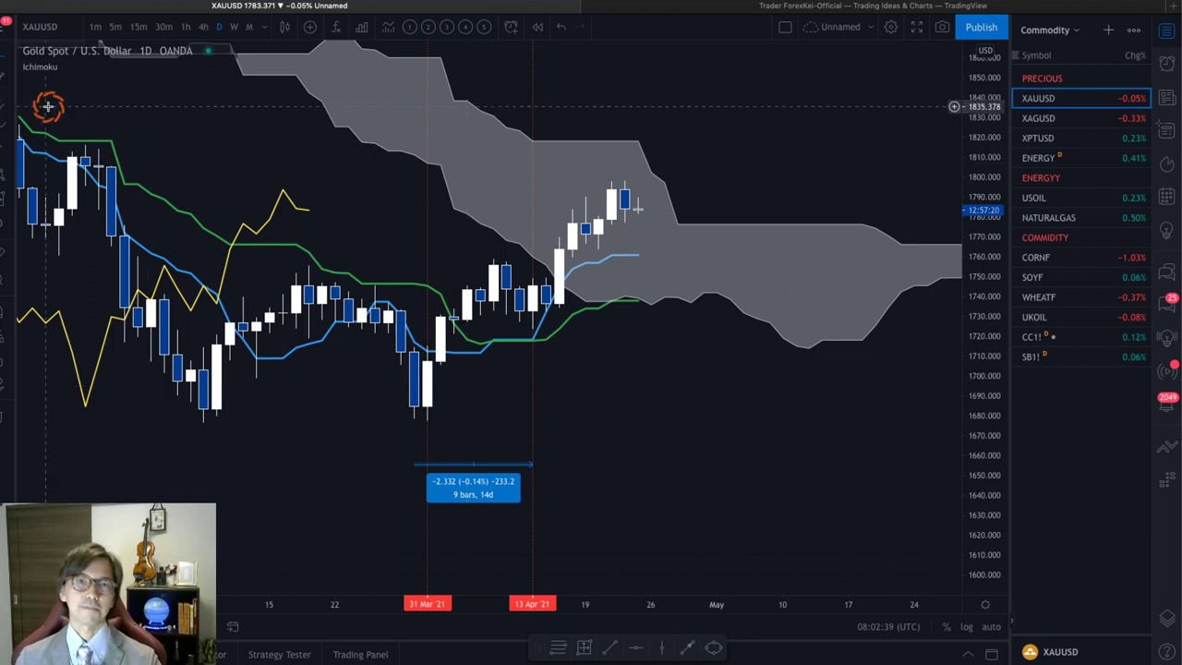
Draw a yellow trend line from the 31 Mar '21 low to the 08 Apr '21 high, spanning 5 bars
left_click(9, 86)
left_click(32, 86)
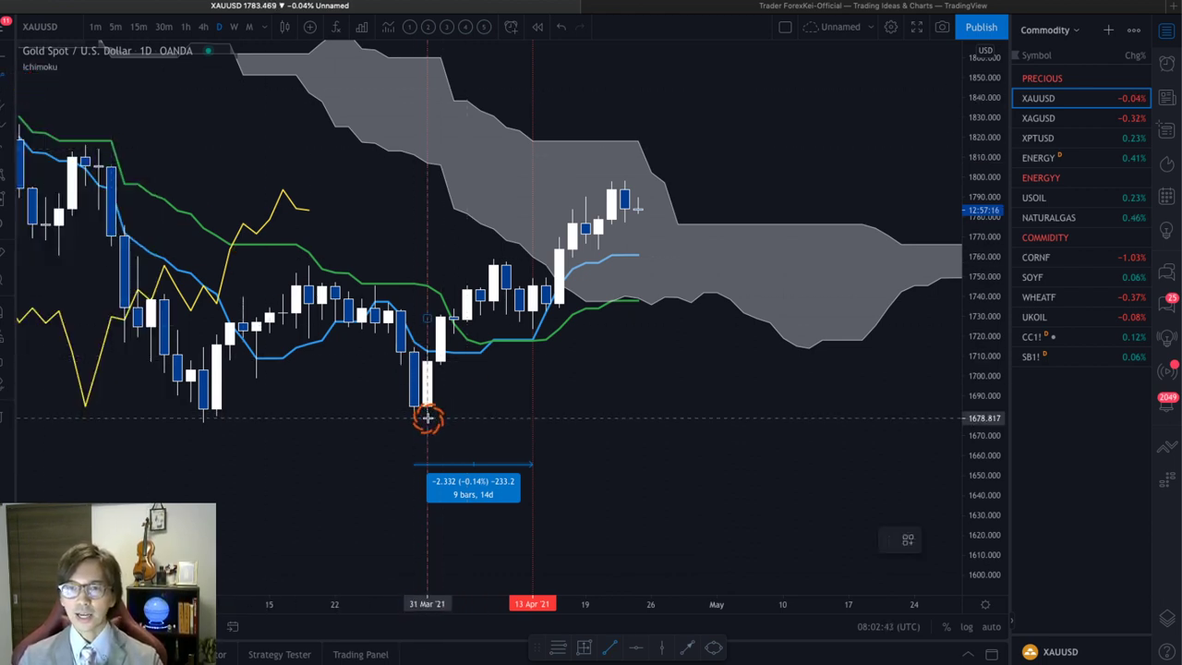
left_click(492, 270)
left_click_drag(492, 271, 494, 263)
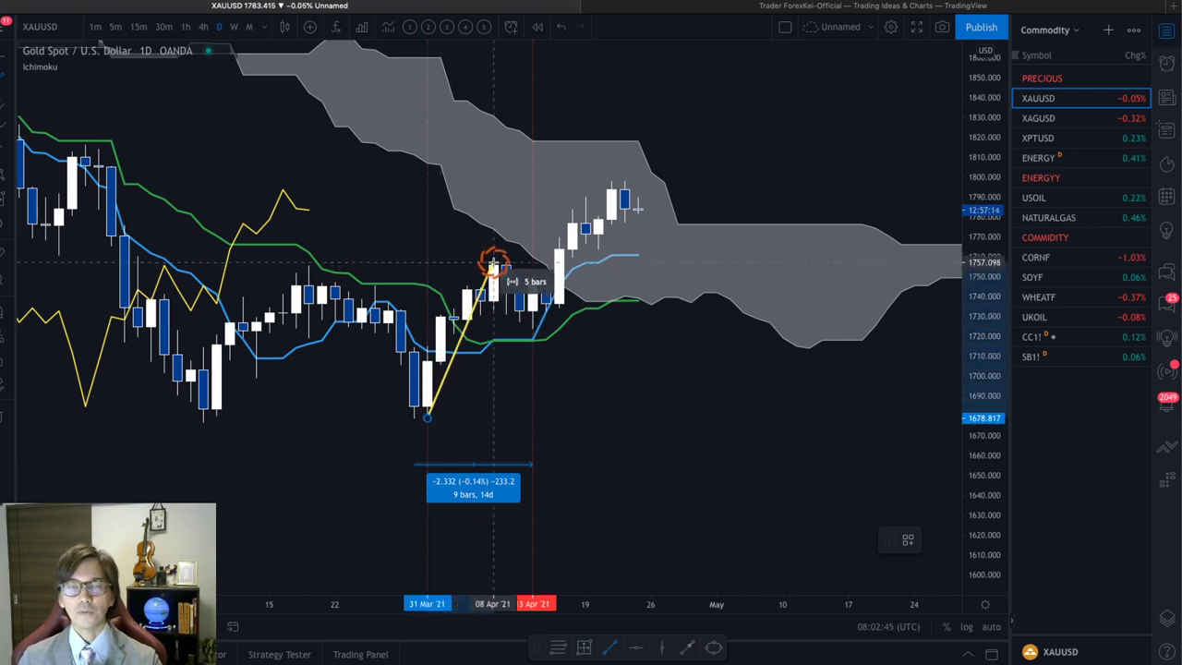
left_click(494, 264)
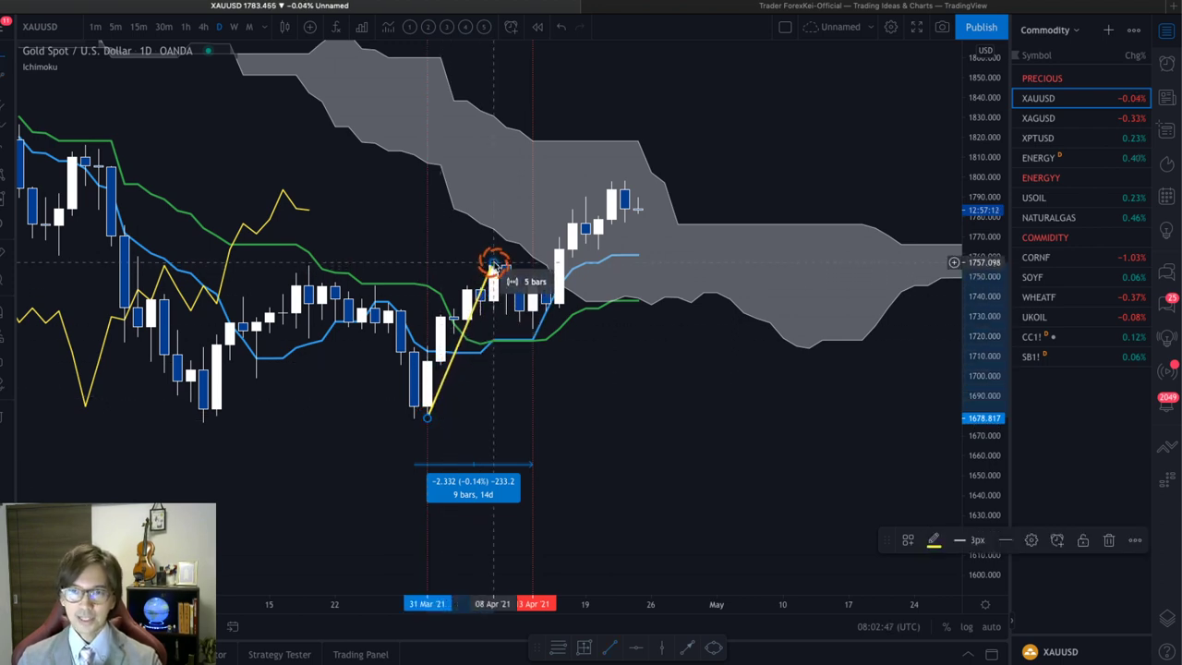
Draw a second yellow trend line from the 08 Apr '21 high down to the 13 Apr '21 low, spanning 3 bars
left_click(74, 53)
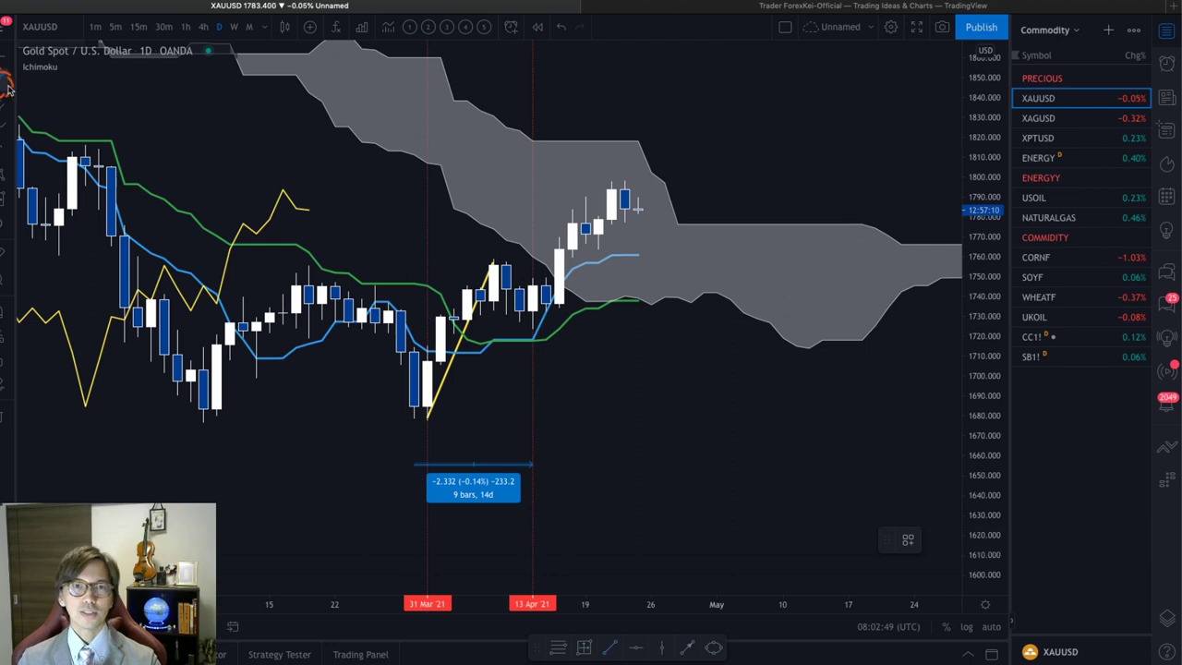
left_click(494, 263)
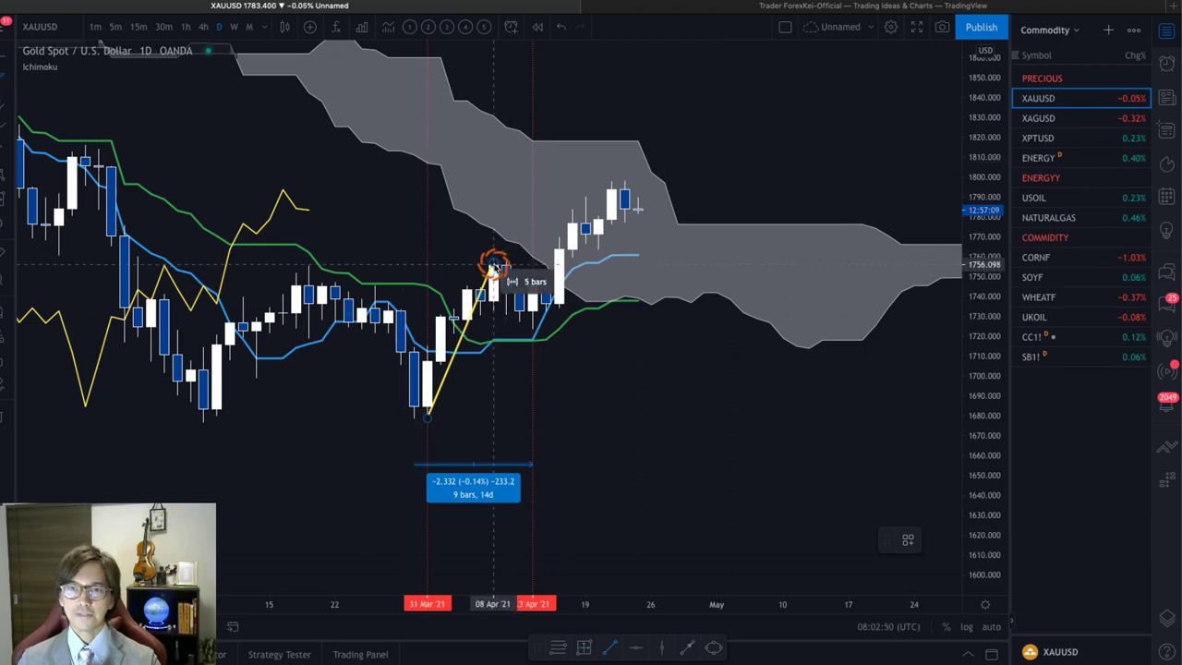
left_click(532, 324)
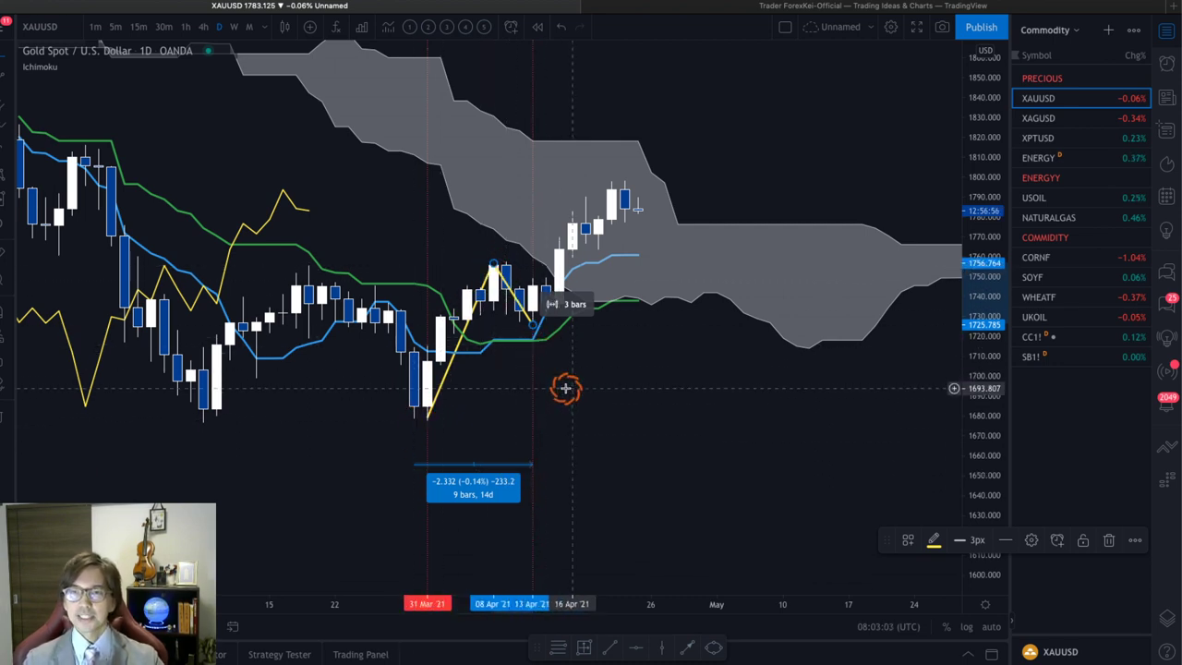
Draw a 9-bar date and price range from 12 Apr to 23 Apr '21 and mark its end with a vertical line
left_click(424, 419)
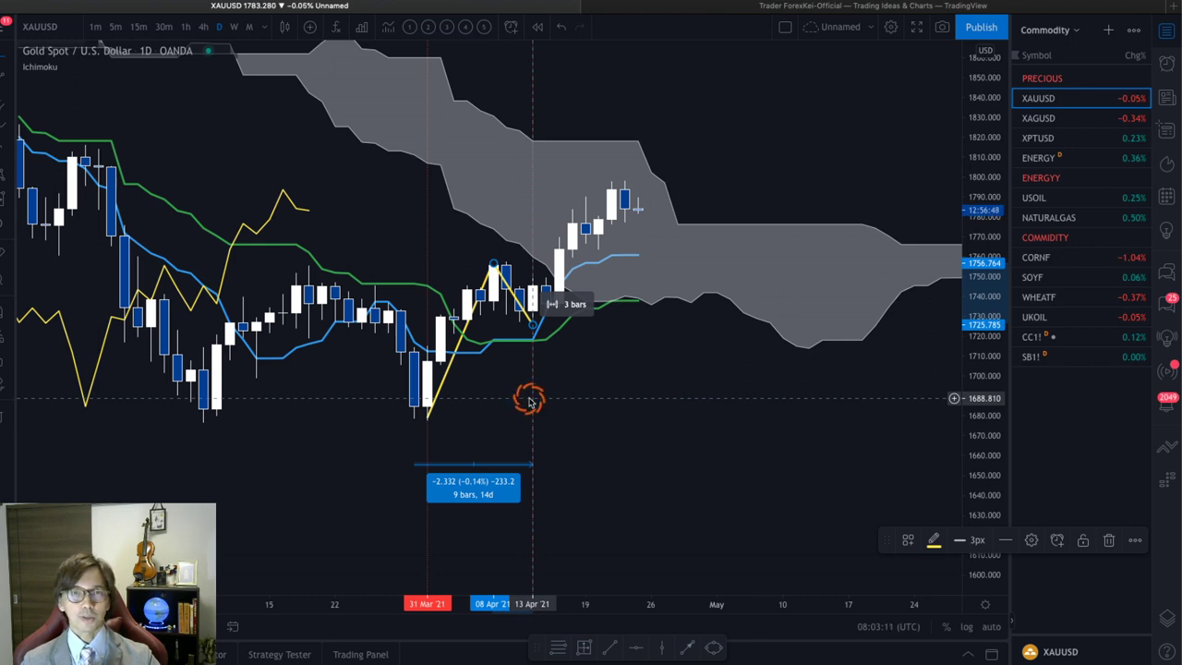
left_click(592, 403)
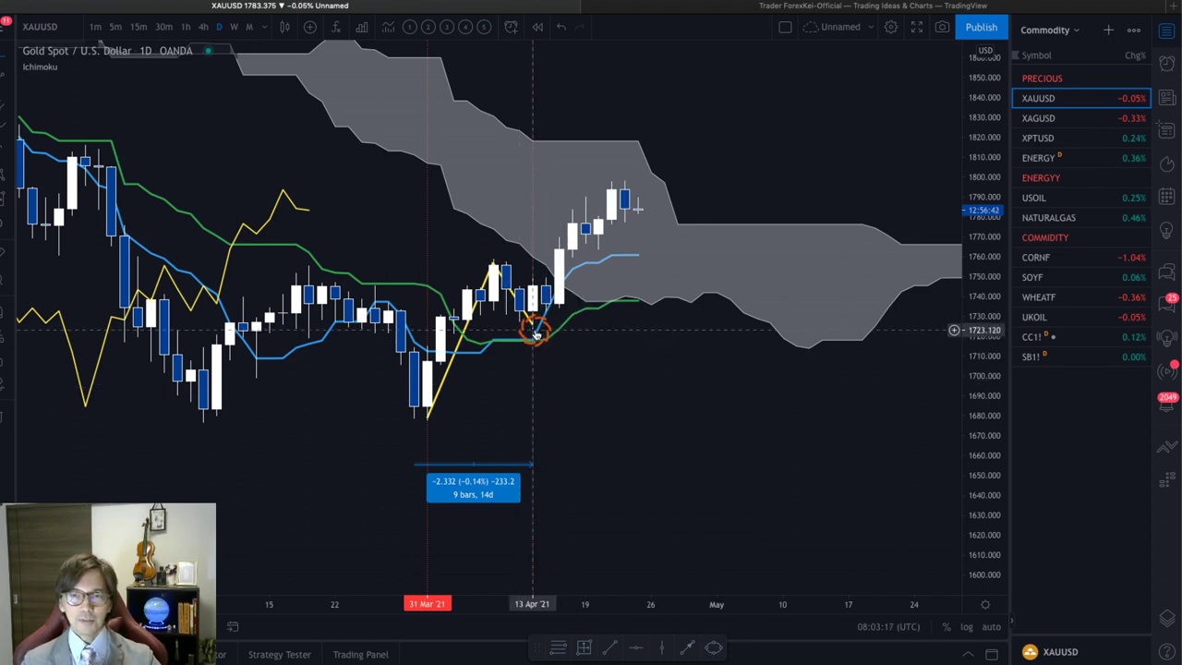
left_click(459, 490)
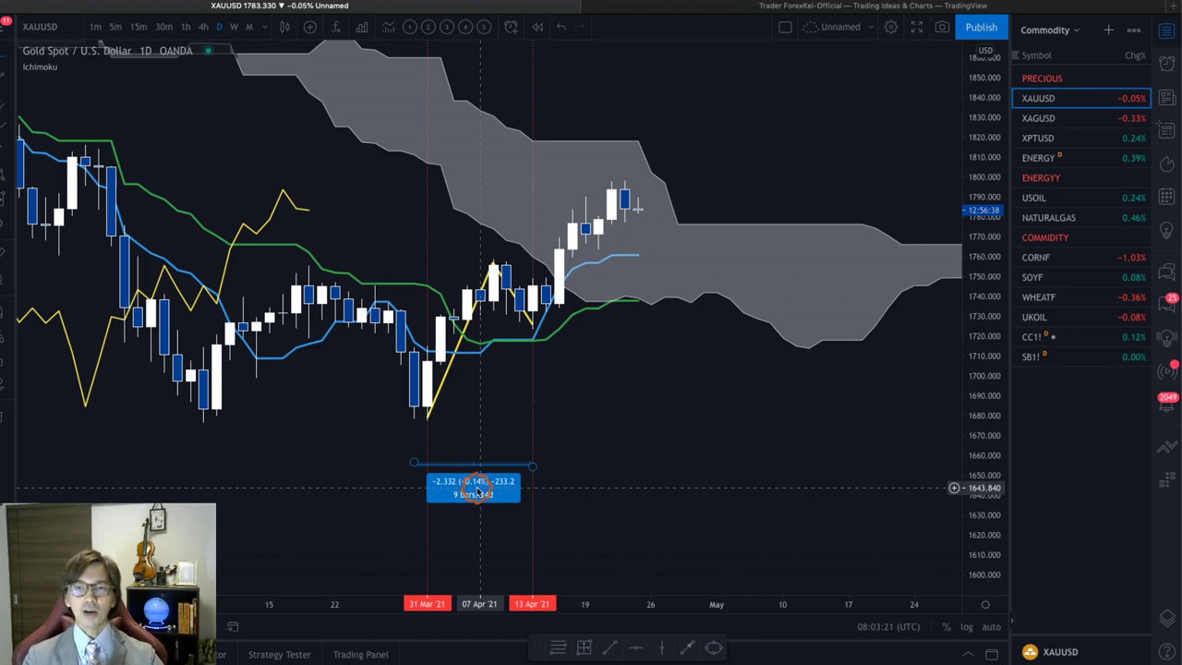
left_click(381, 420)
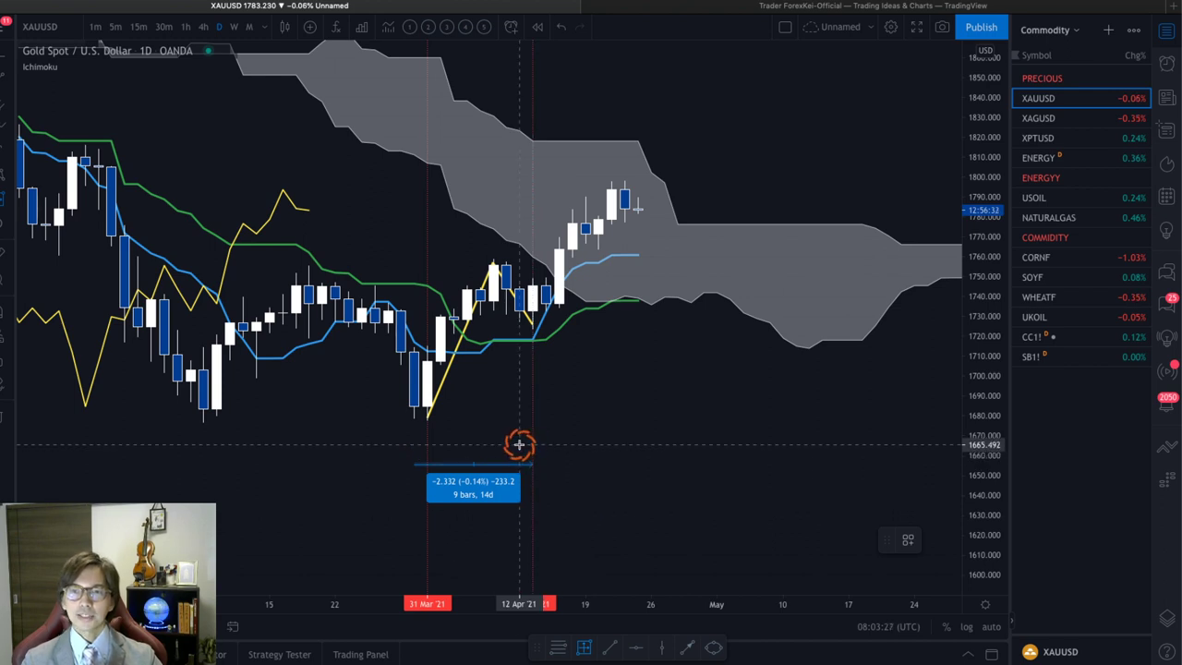
left_click(519, 463)
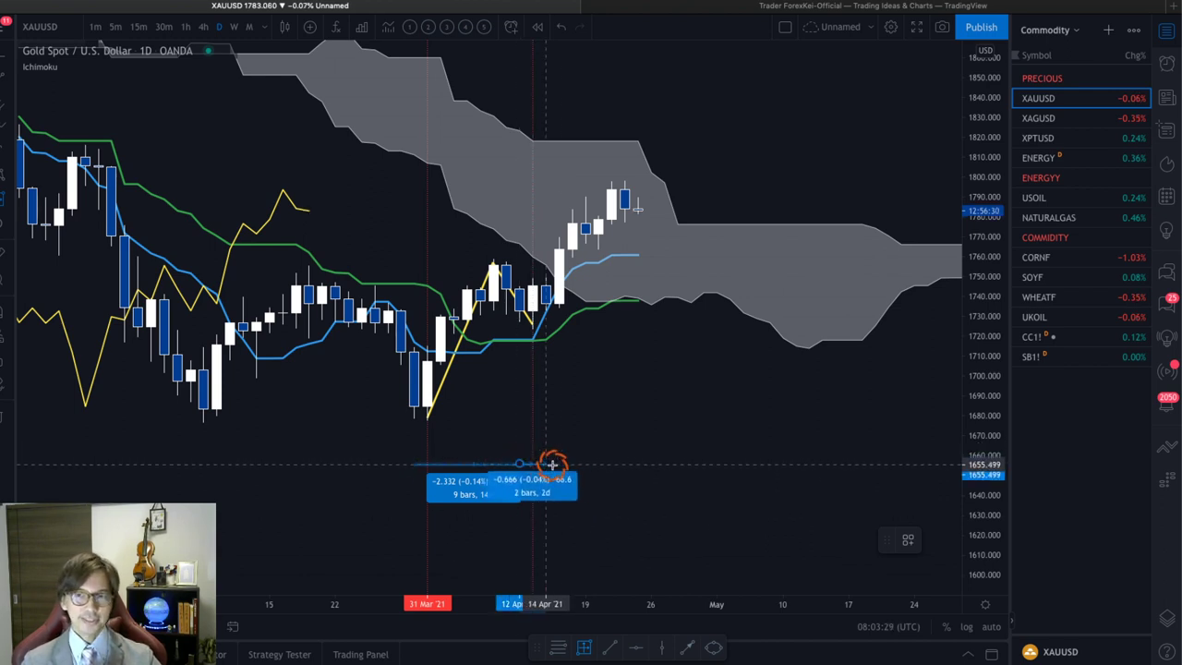
left_click(638, 467)
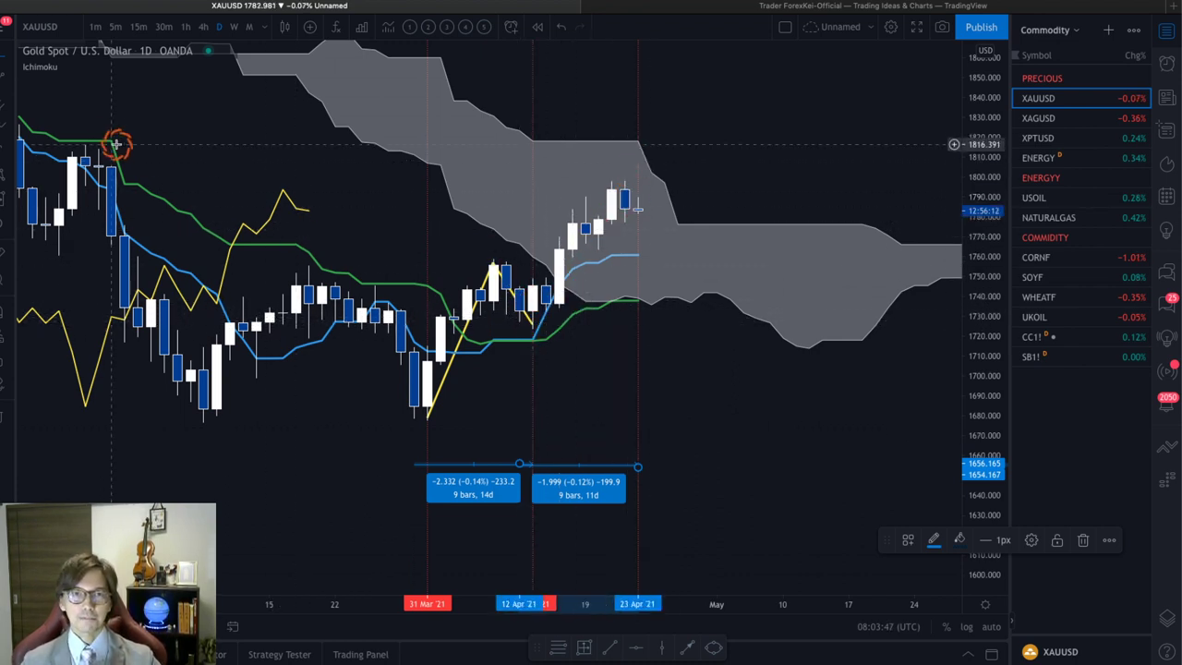
Draw a yellow trend line from the 13 Apr '21 low up to the 23 Apr '21 candle
left_click(5, 75)
mouse_move(536, 328)
left_mouse_down()
mouse_move(612, 205)
mouse_move(633, 190)
mouse_move(637, 199)
left_mouse_up()
left_click(576, 298)
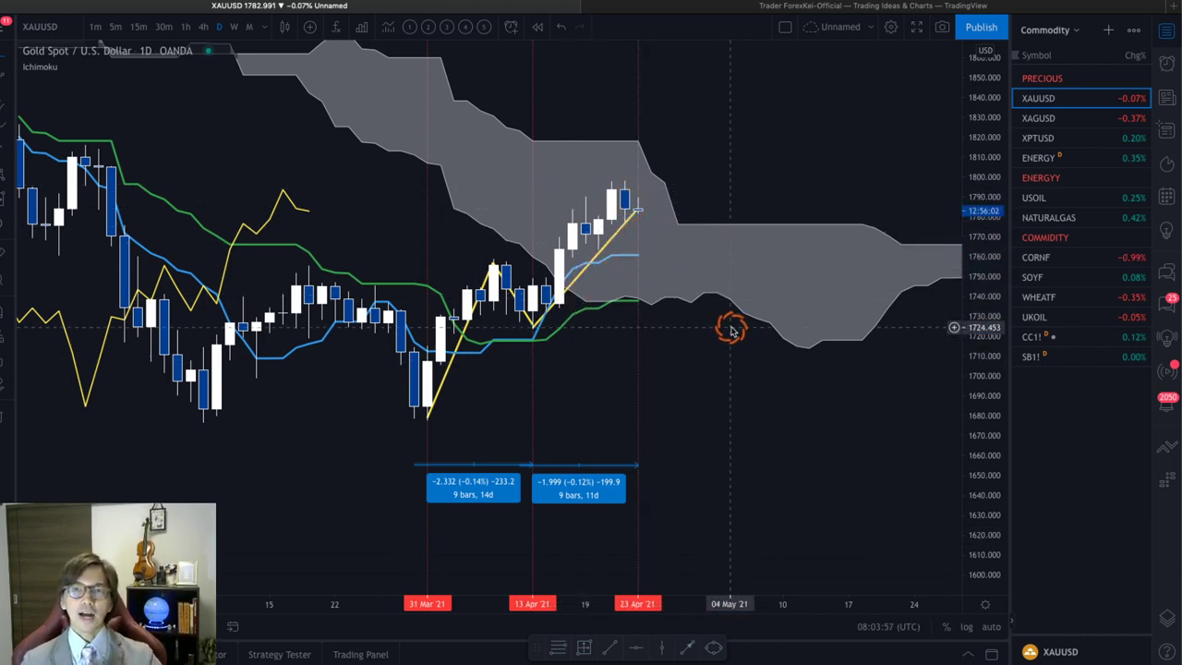
Move the ends of the last trend line and second range, plus their vertical line, back to 22 Apr '21 for an 8-bar count
left_click_drag(636, 210, 638, 211)
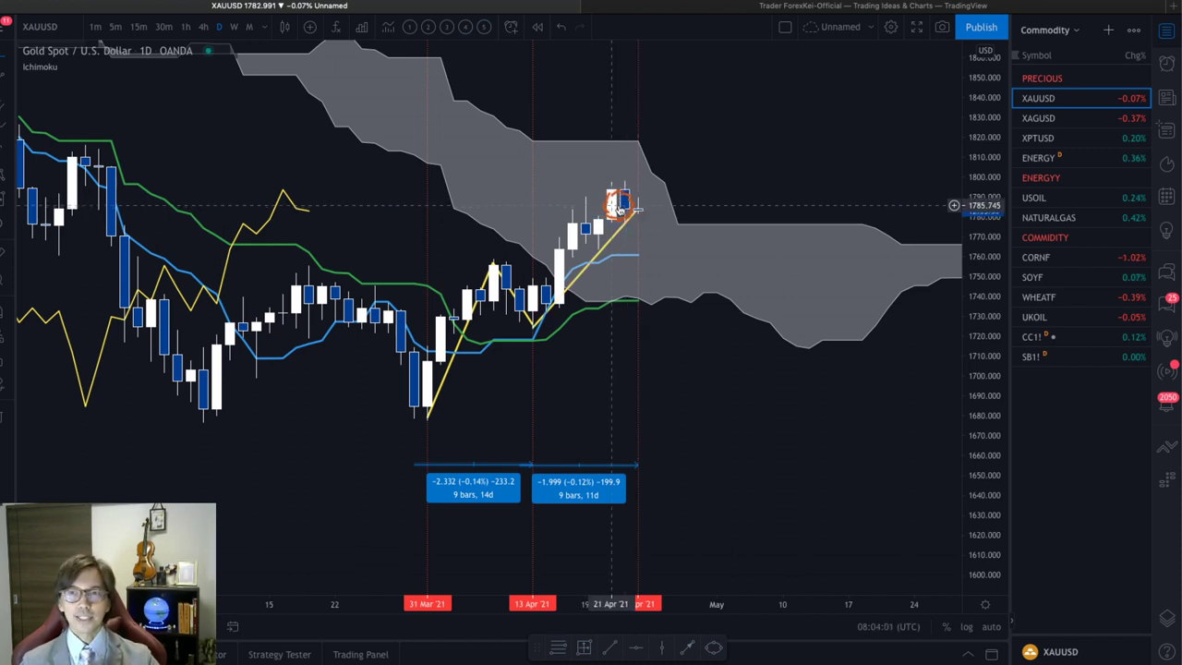
mouse_move(636, 210)
left_mouse_down()
mouse_move(639, 232)
mouse_move(625, 188)
left_mouse_up()
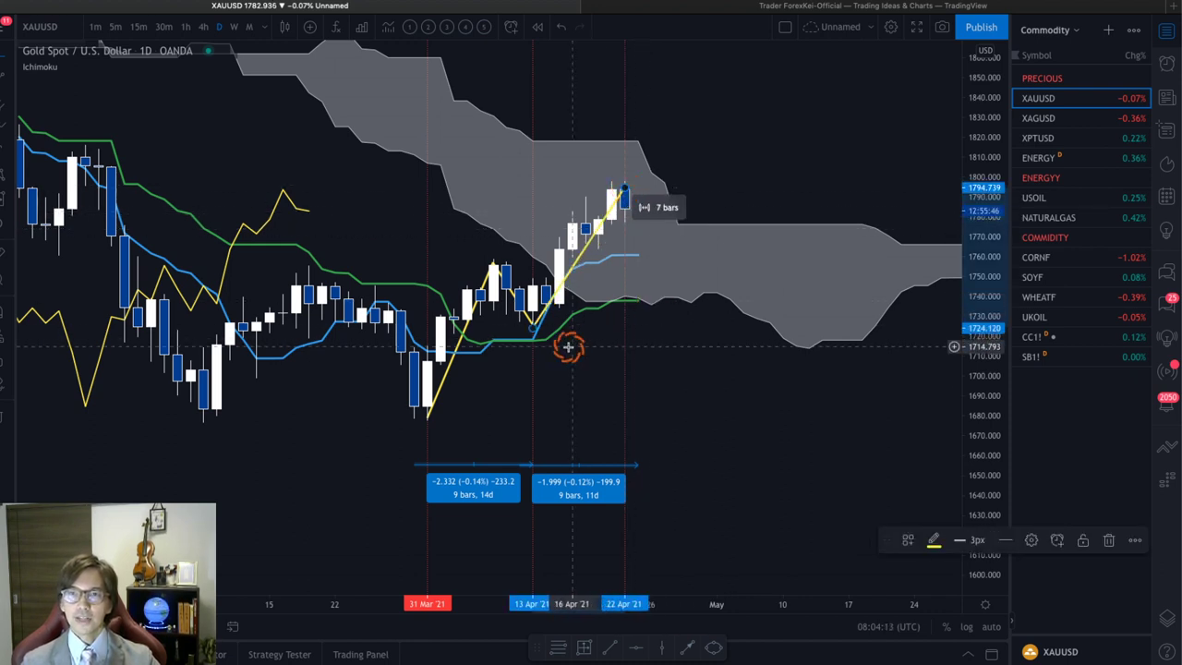
left_click_drag(634, 468, 626, 469)
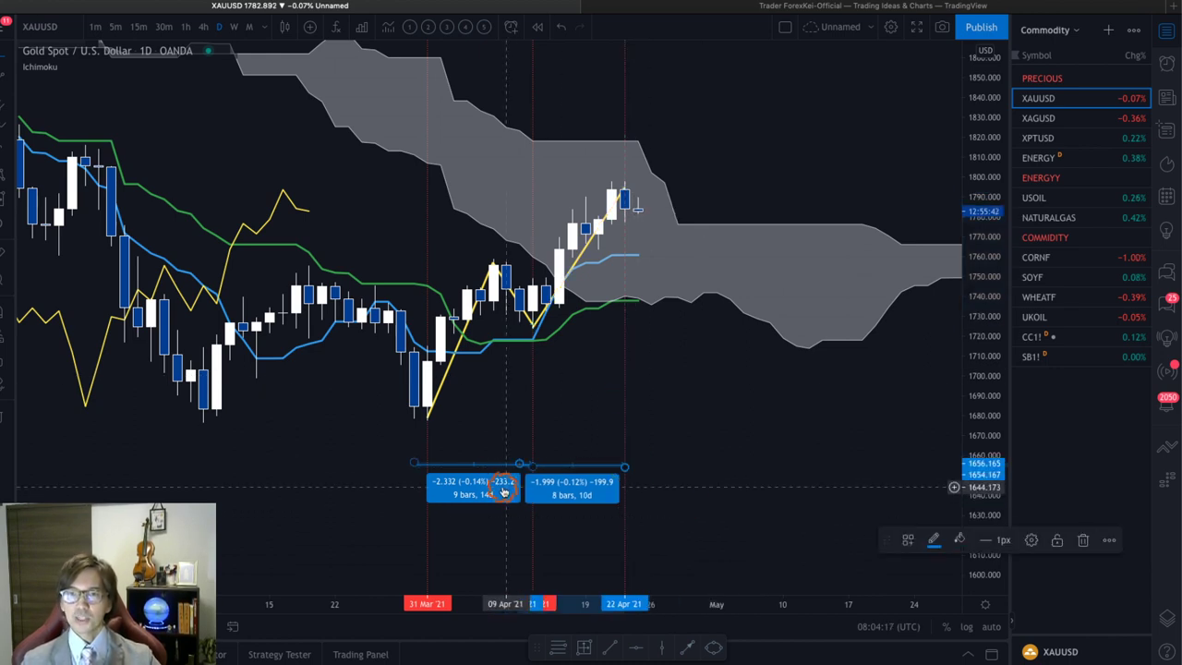
left_click(422, 416)
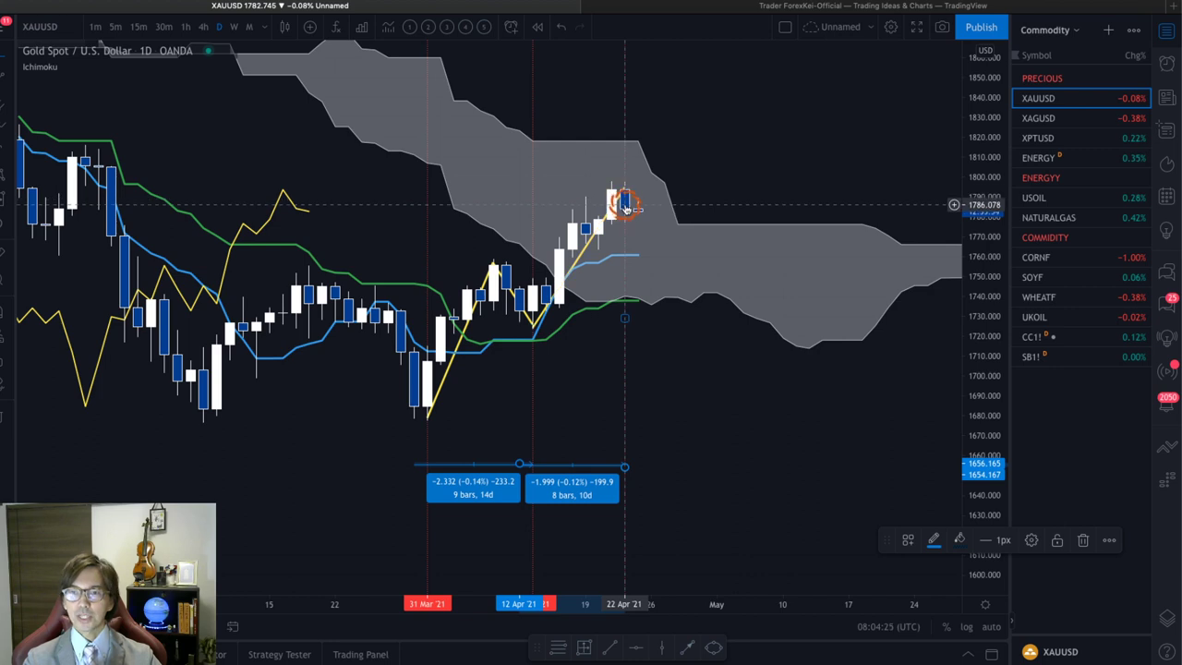
left_click_drag(626, 207, 623, 198)
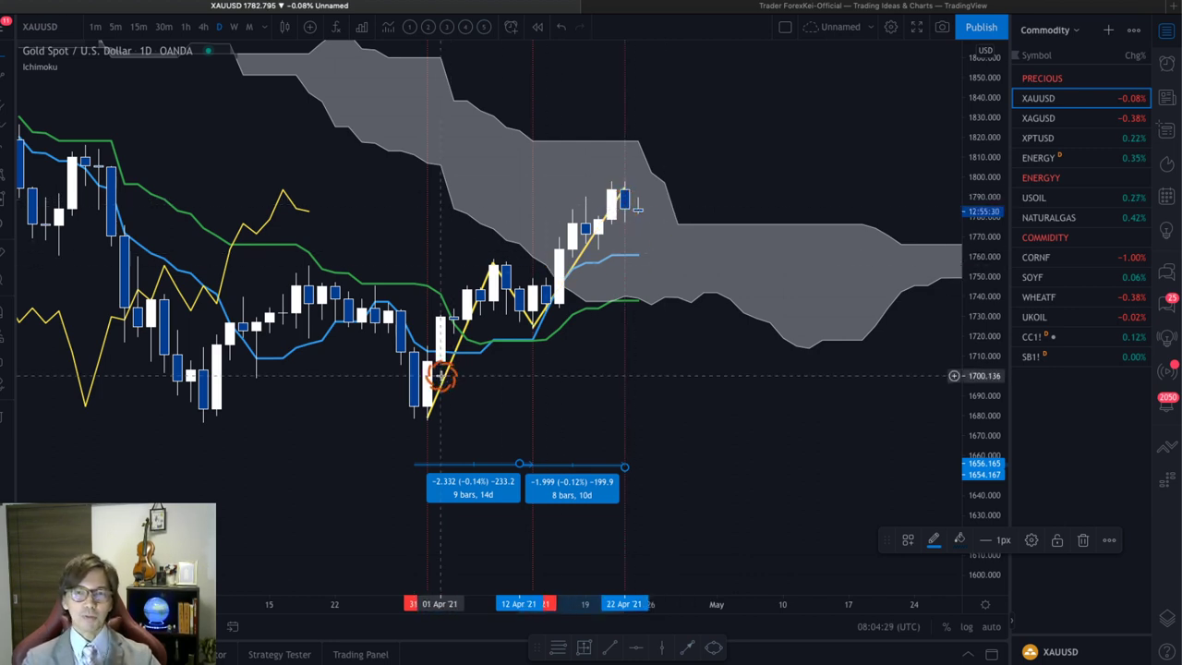
left_click(532, 325)
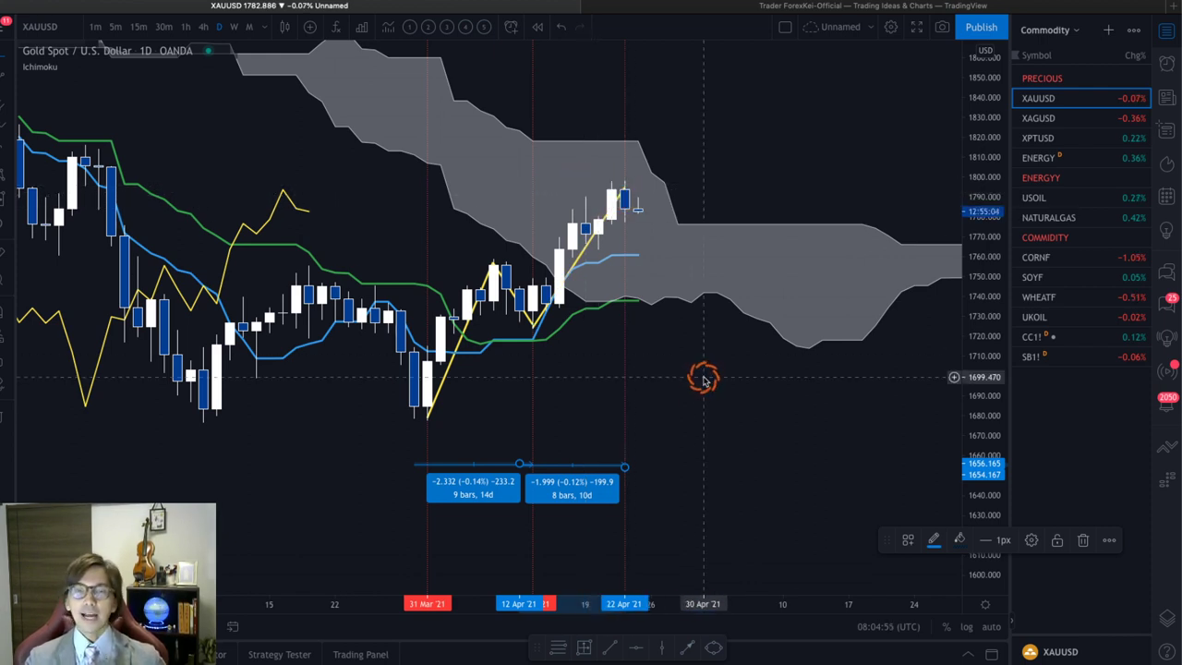
Switch to the published gold idea page and highlight the comment's V target at the 1793.27 level on 21 Apr
left_click(646, 7)
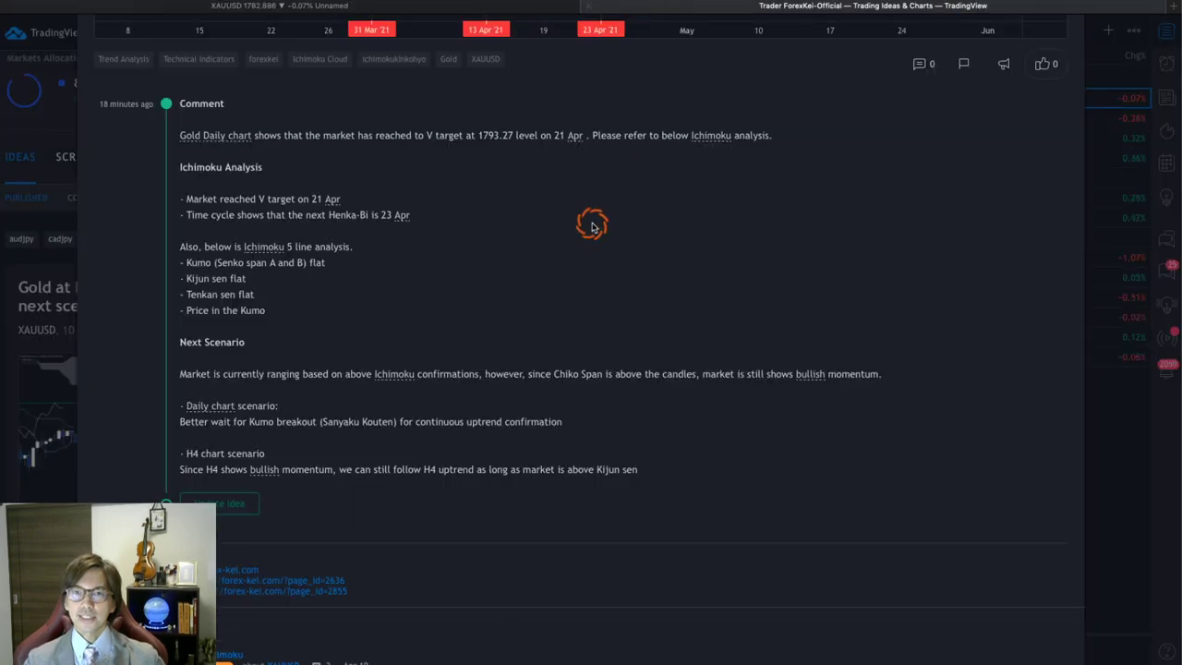
left_click_drag(434, 136, 593, 135)
left_click(545, 153)
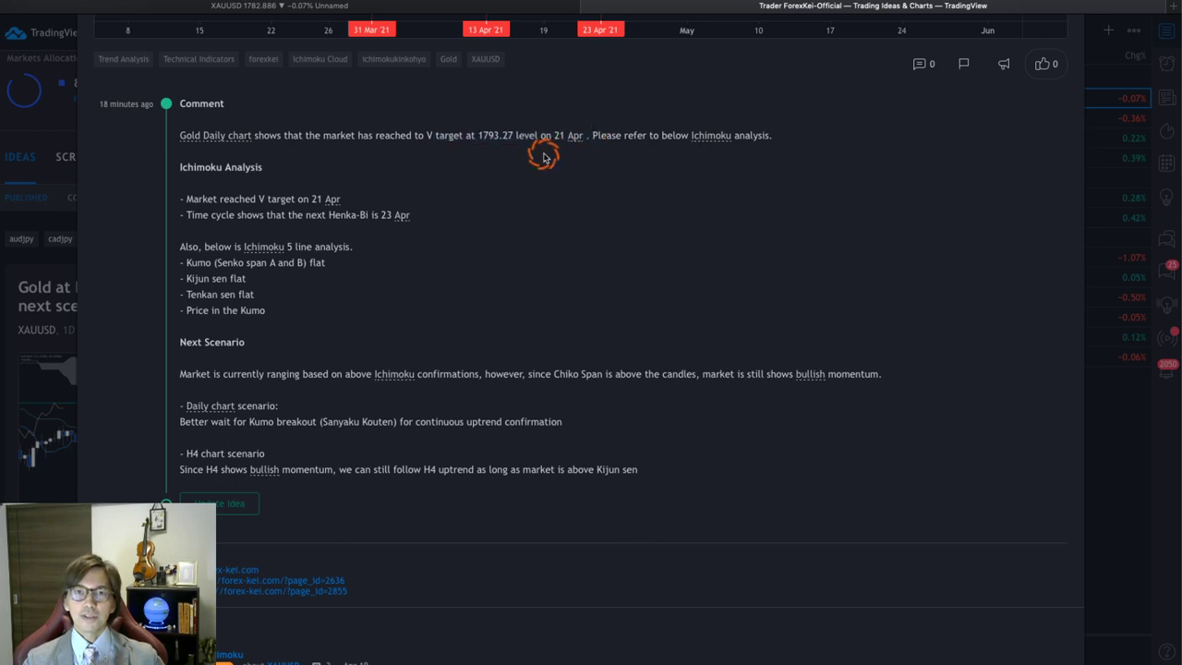
Switch back to the gold chart and handwrite red labels A, B, C and D at the swing points from the 31 Mar low to the 22 Apr high
left_click(232, 10)
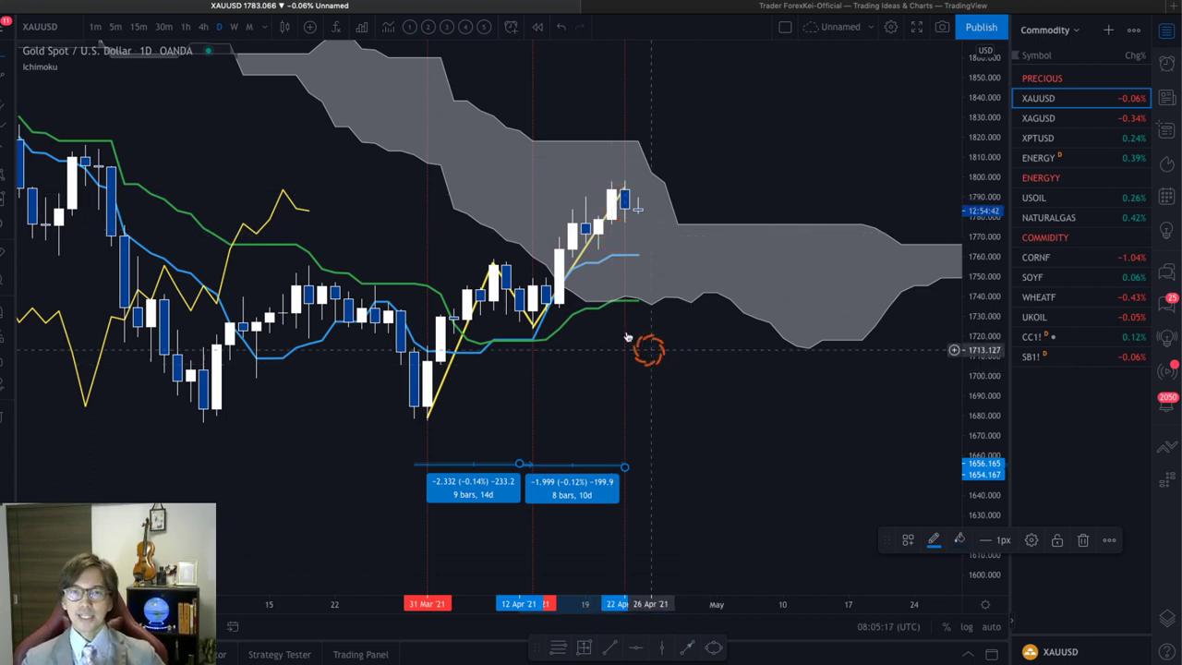
left_click(6, 202)
left_click(213, 281)
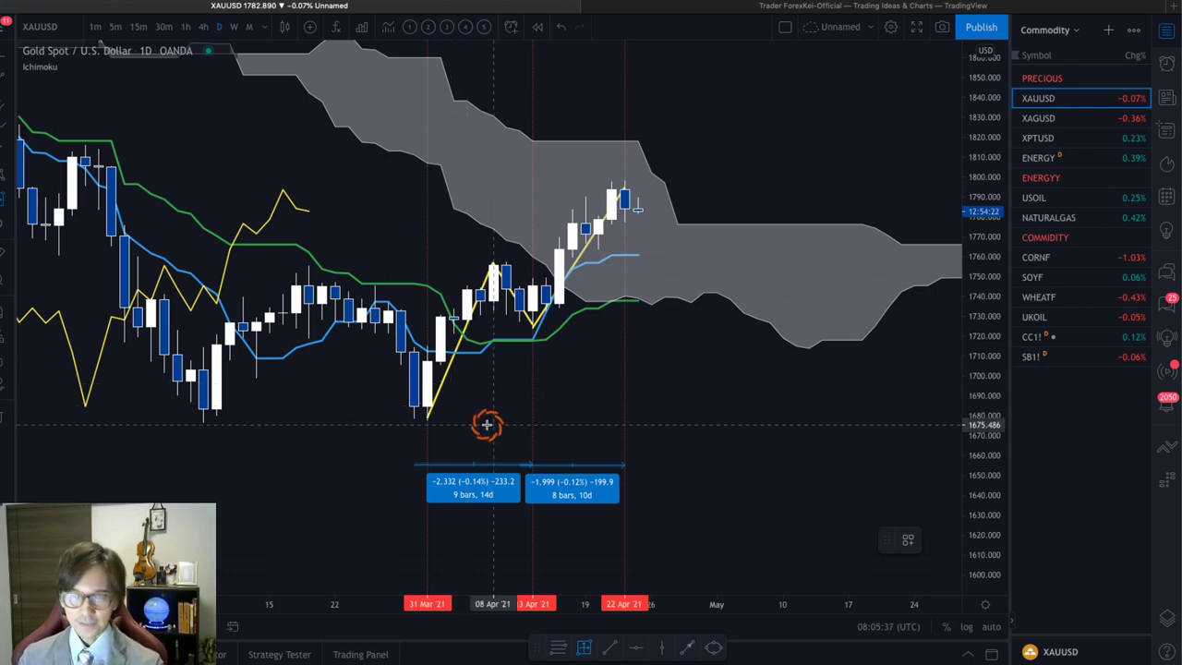
mouse_move(375, 453)
left_mouse_down()
mouse_move(408, 420)
mouse_move(420, 460)
mouse_move(401, 437)
left_mouse_up()
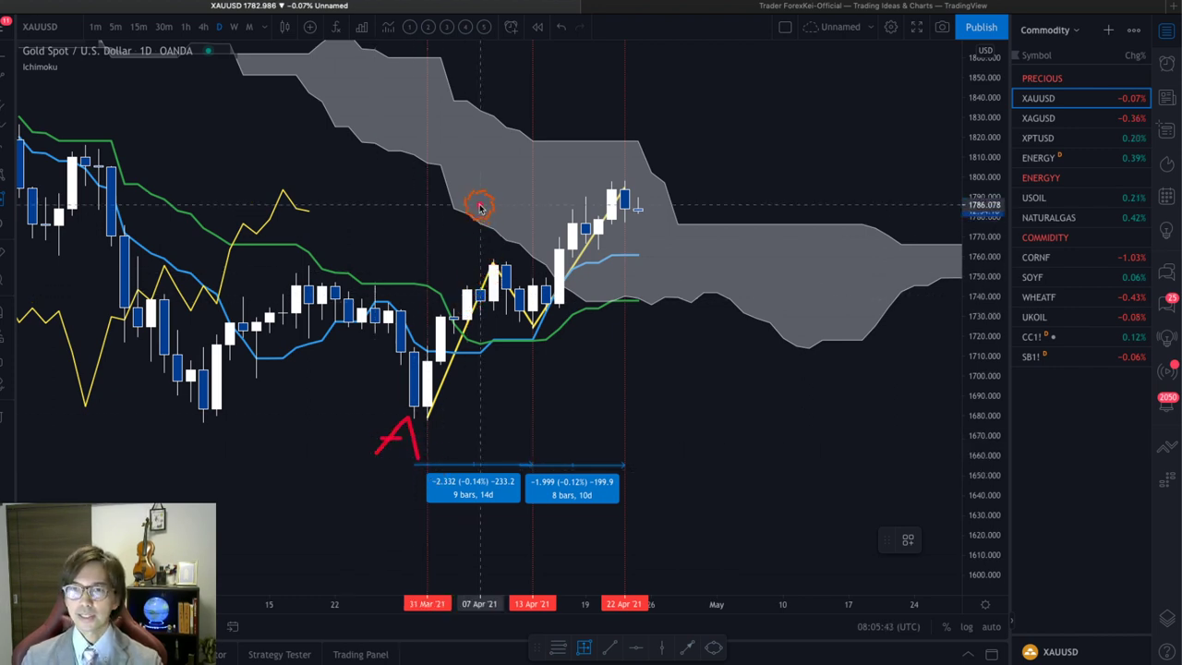
mouse_move(462, 198)
left_mouse_down()
mouse_move(465, 222)
mouse_move(481, 210)
mouse_move(467, 236)
left_mouse_up()
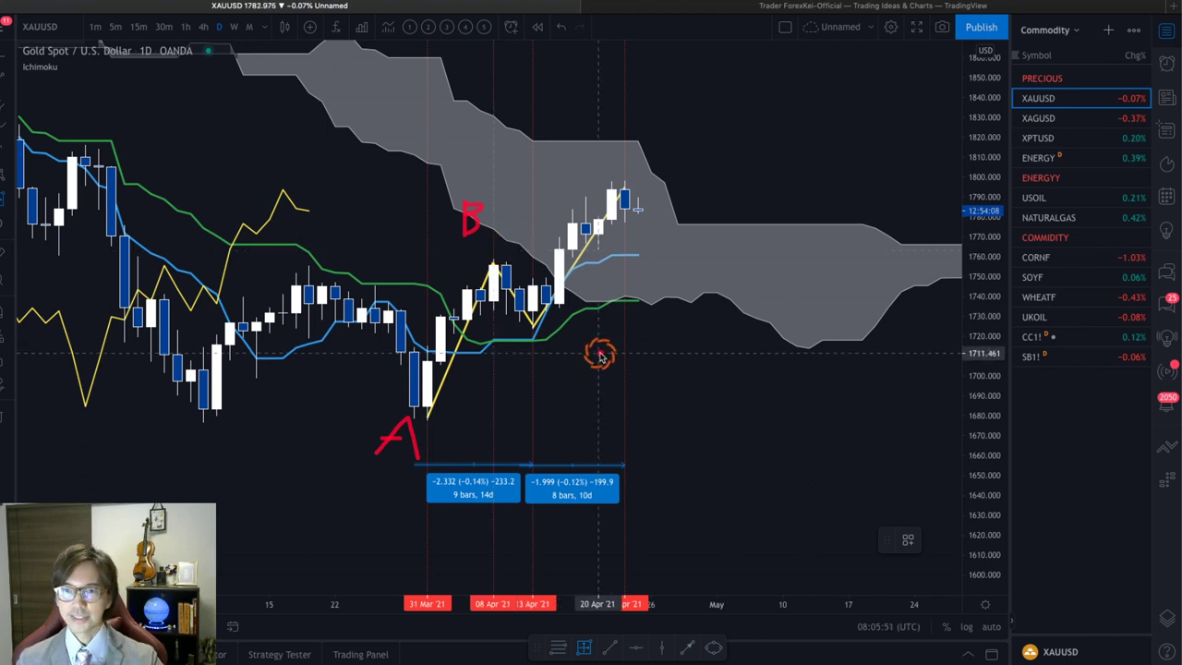
left_click_drag(557, 343, 559, 368)
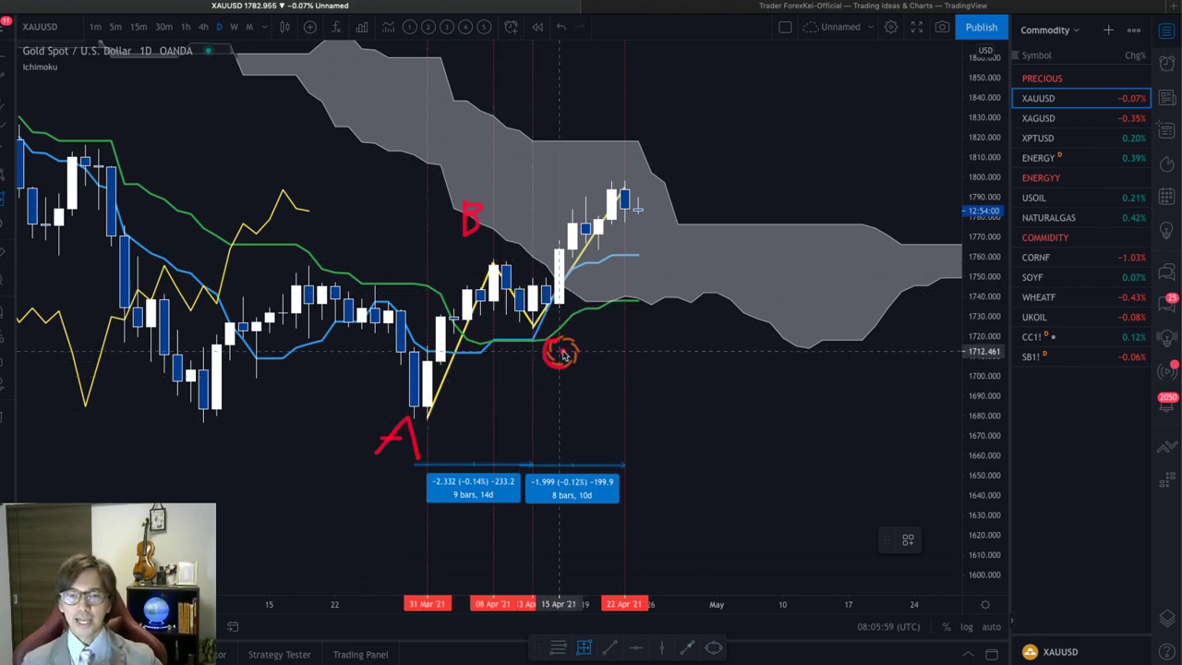
mouse_move(650, 149)
left_mouse_down()
mouse_move(650, 199)
mouse_move(675, 161)
mouse_move(652, 196)
left_mouse_up()
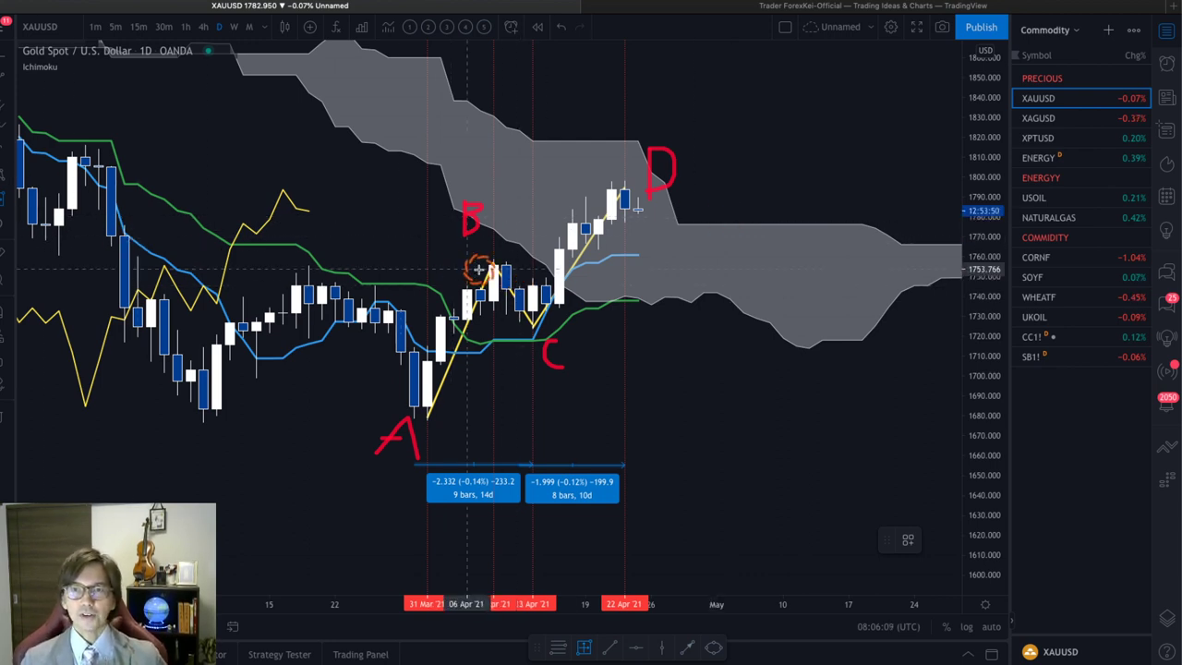
Measure the B-to-C drop with a price range, move the range above B, and place a horizontal line near its upper end at 1795.738
left_click_drag(506, 259, 507, 326)
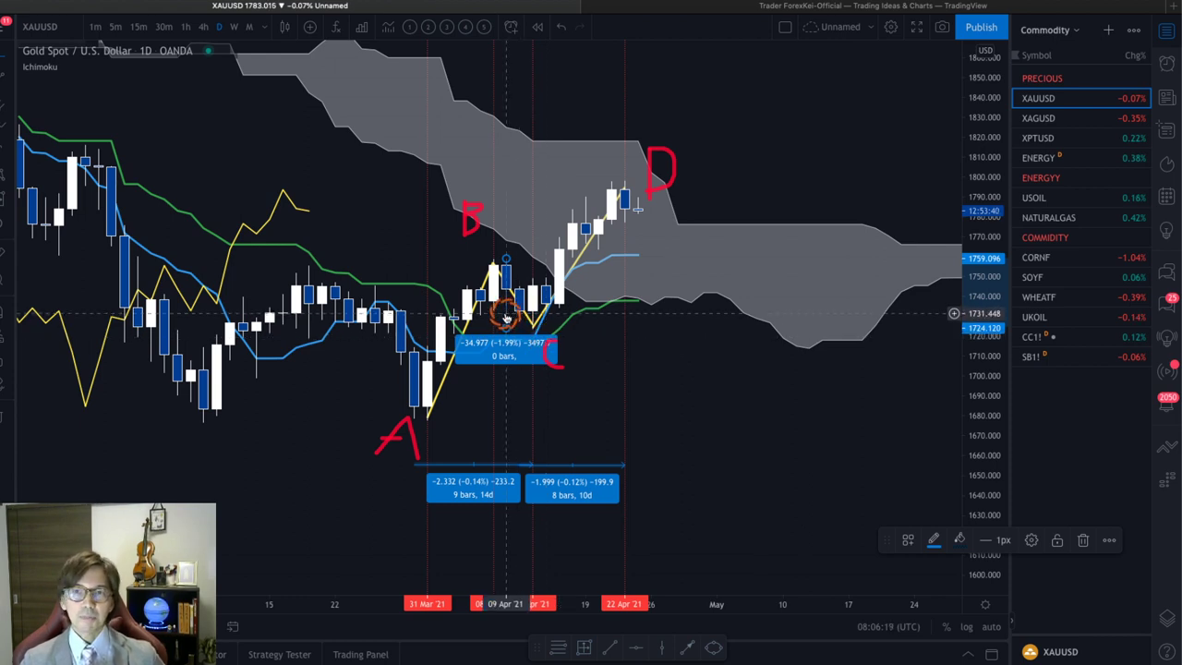
left_click_drag(505, 308, 504, 246)
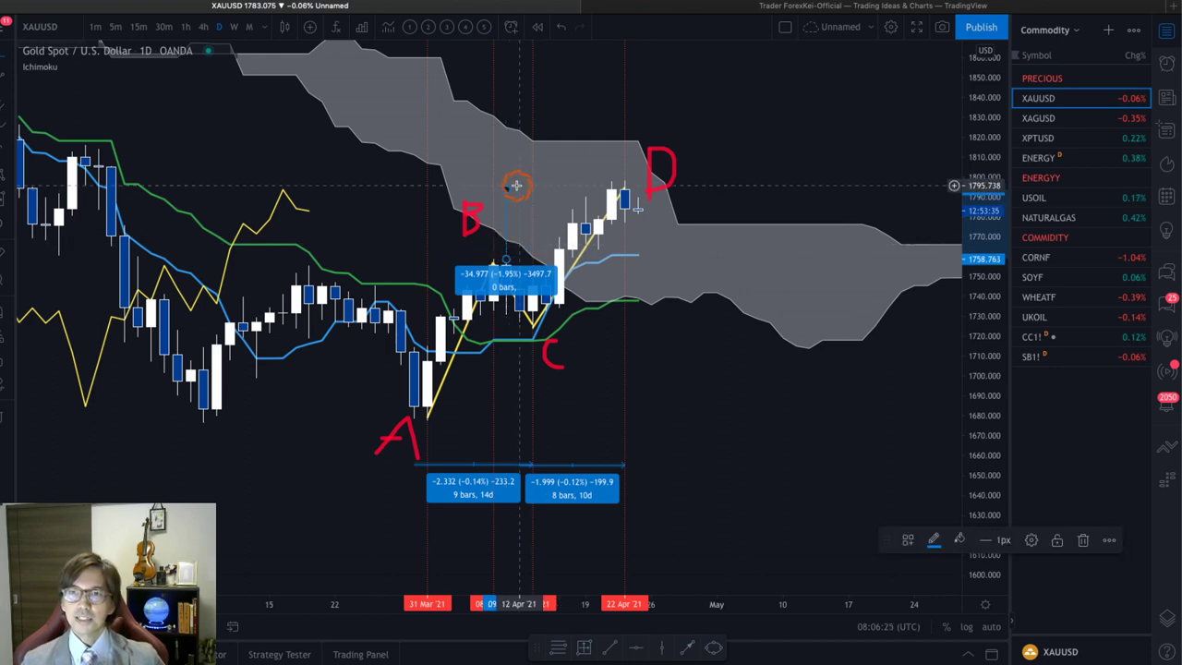
left_click(517, 188)
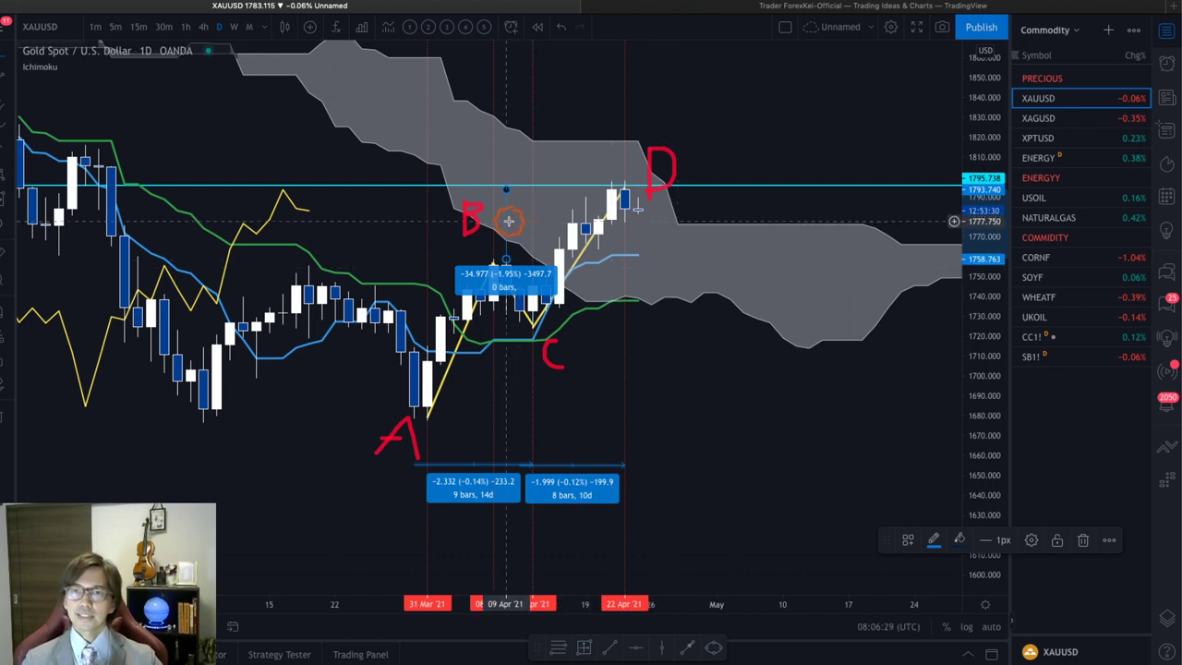
Move the price range back onto the B-to-C drop and above B again, delete it, and try shifting the last trend line's end to 21 Apr
left_click_drag(507, 232, 507, 305)
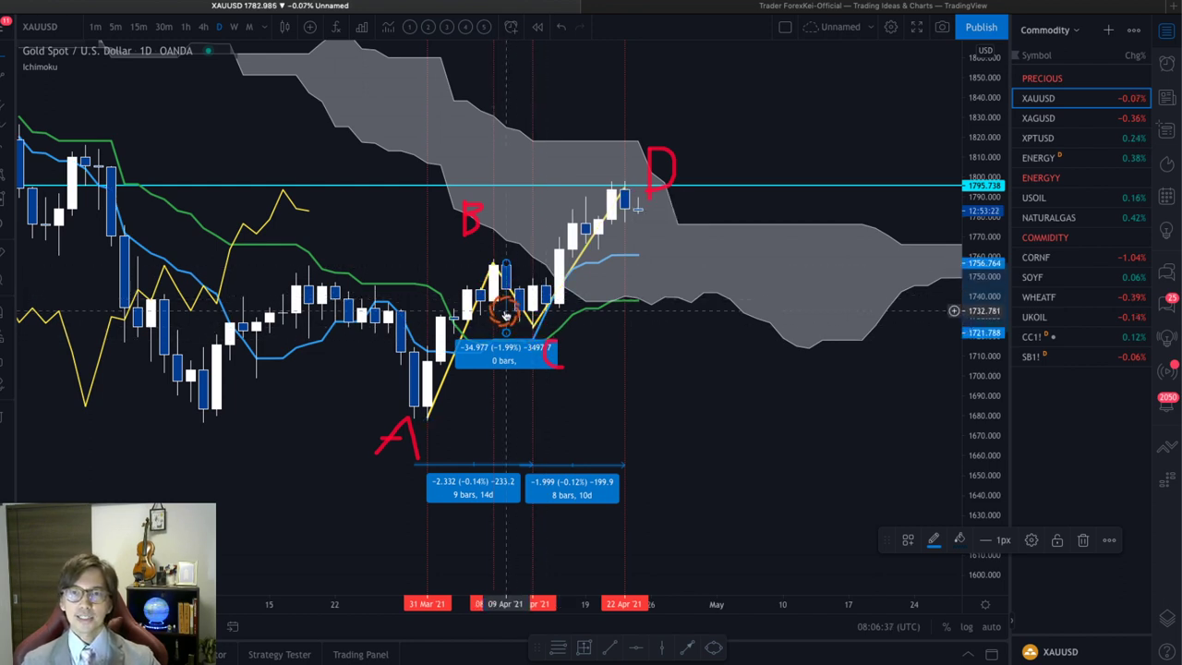
left_click_drag(506, 314, 504, 238)
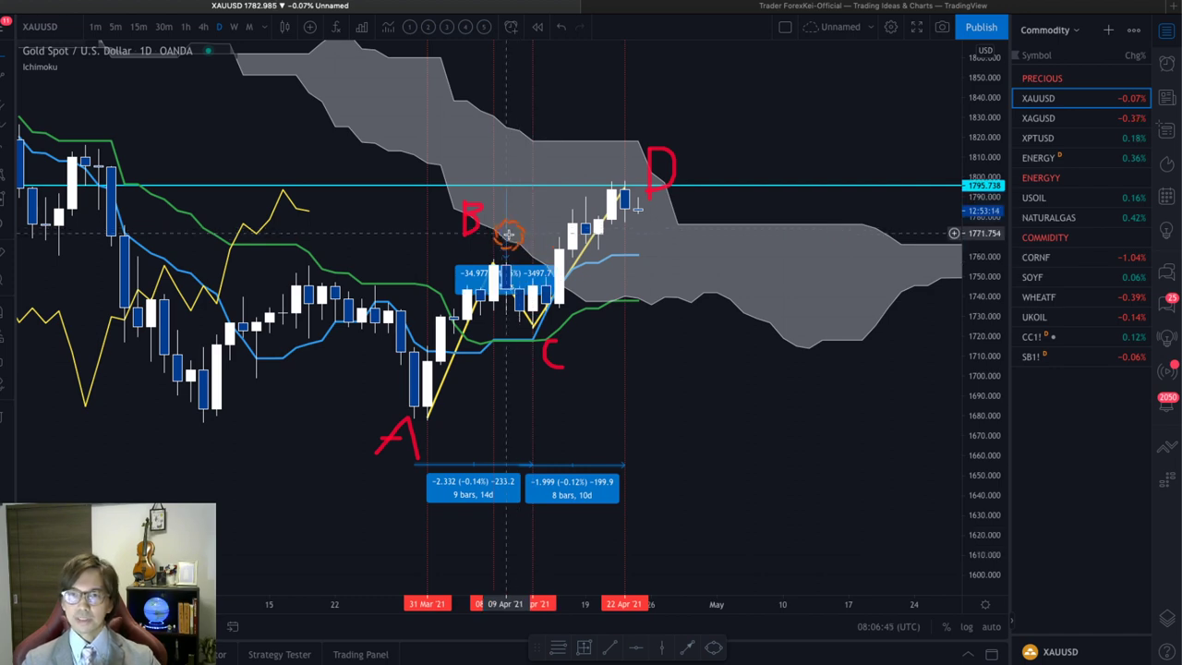
left_click(519, 257)
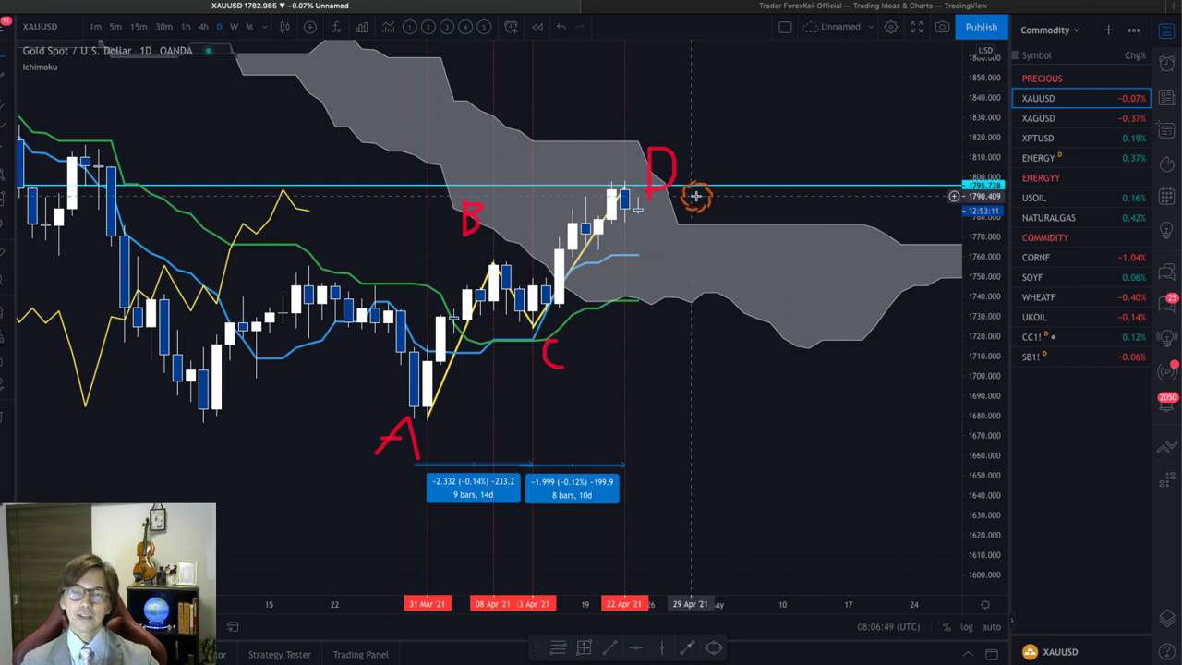
left_click_drag(624, 191, 613, 197)
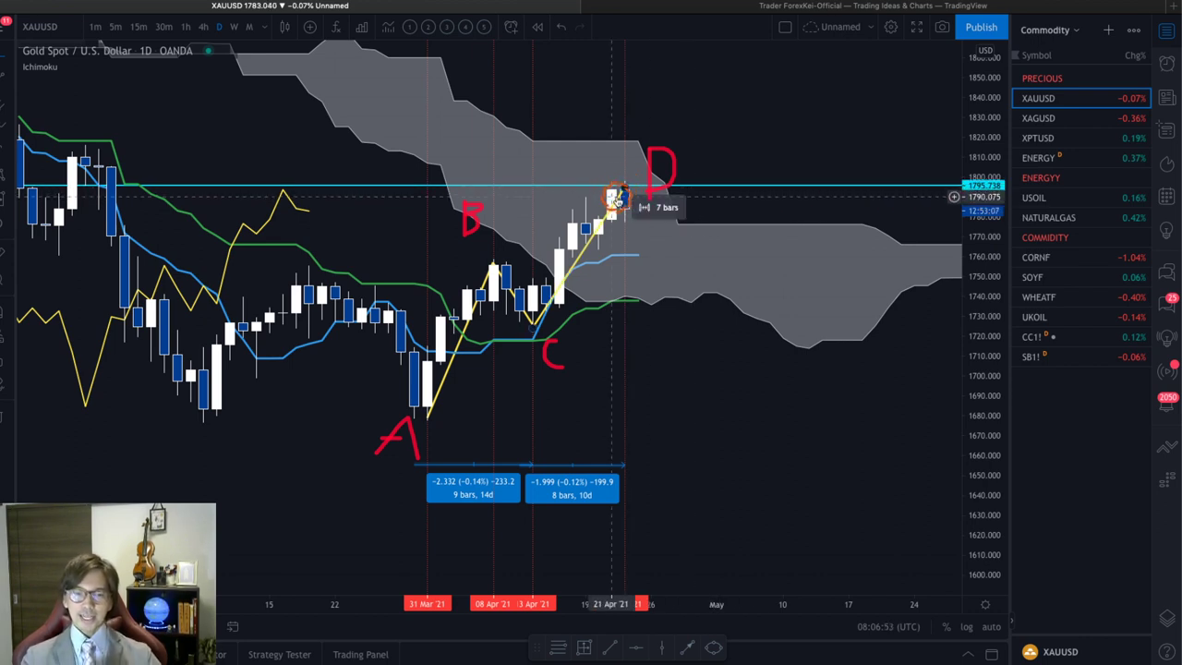
Switch to the published gold idea and highlight the comment sentence about the V target reached at 1793.27 on 21 Apr
left_click(686, 7)
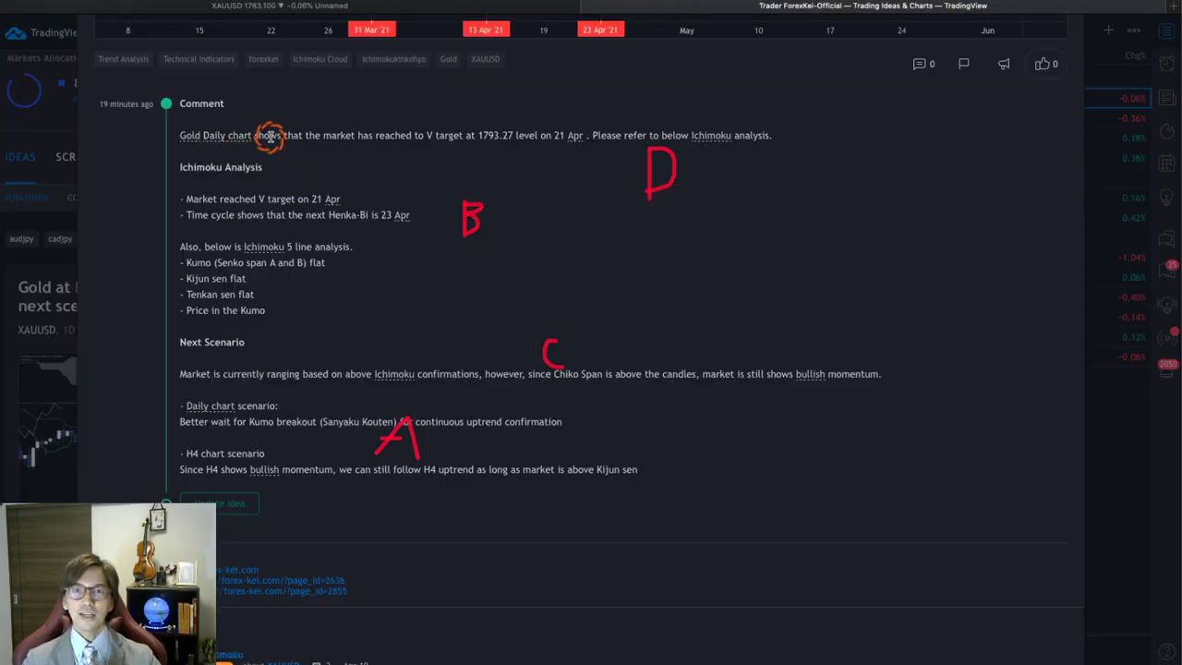
left_click_drag(269, 136, 587, 134)
left_click(673, 154)
left_click(569, 246)
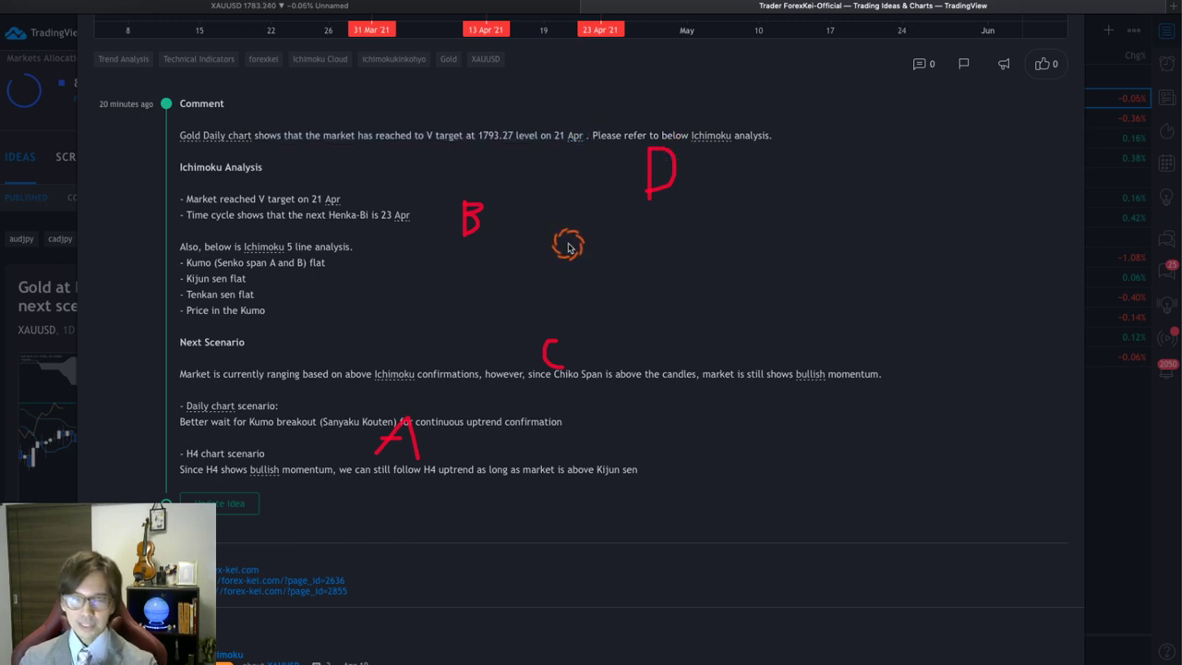
Switch back to the gold chart and lower the horizontal target line to 1794.073
left_click(314, 20)
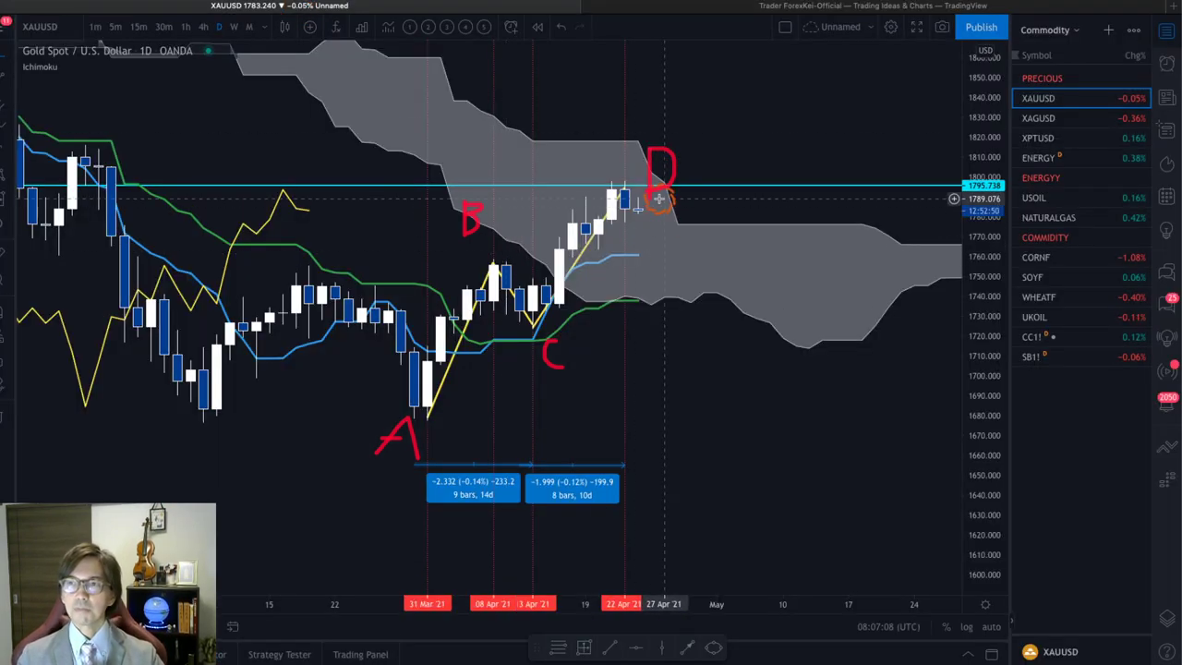
left_click(745, 185)
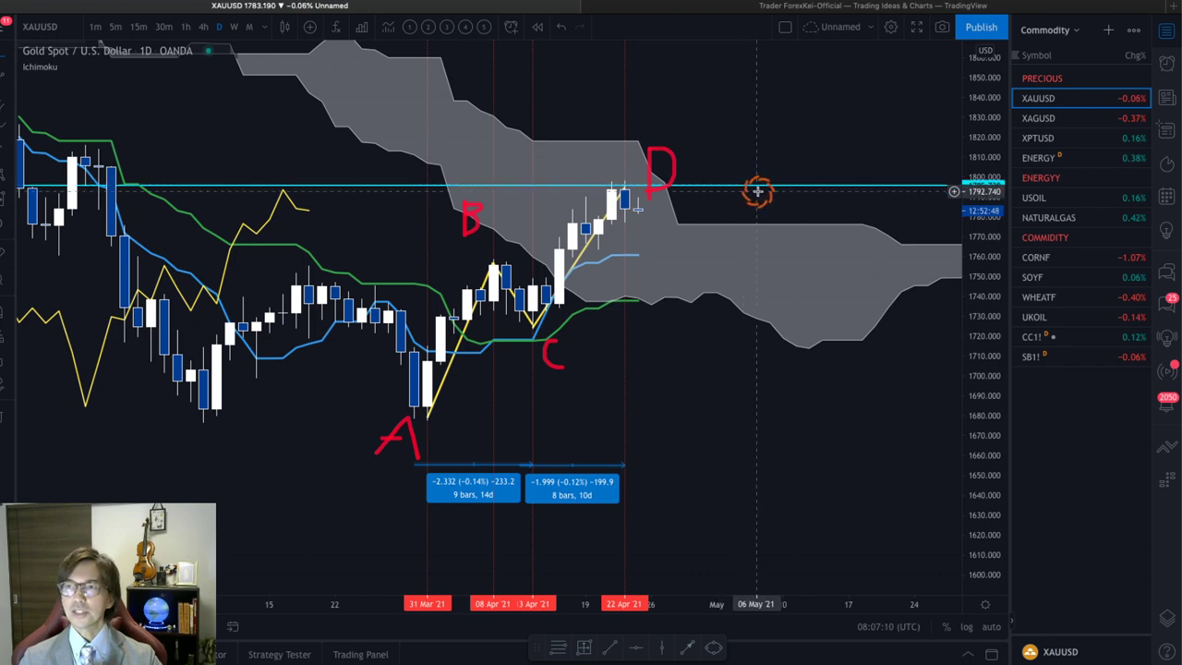
left_click(965, 196)
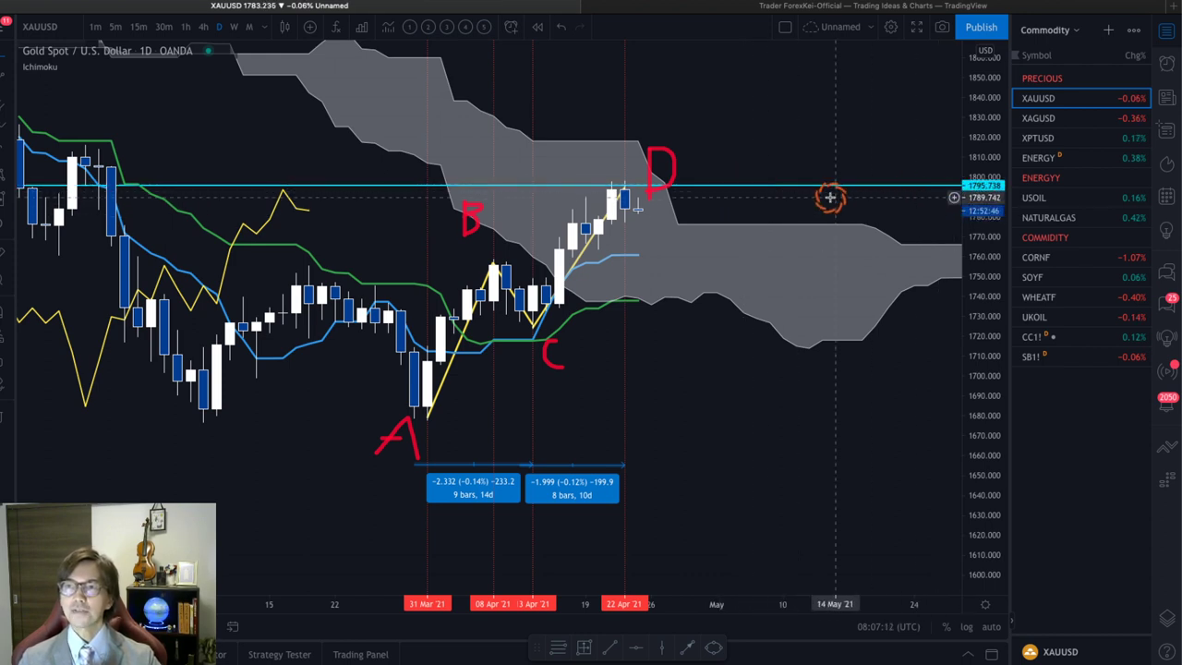
left_click(753, 187)
left_click_drag(753, 187, 754, 189)
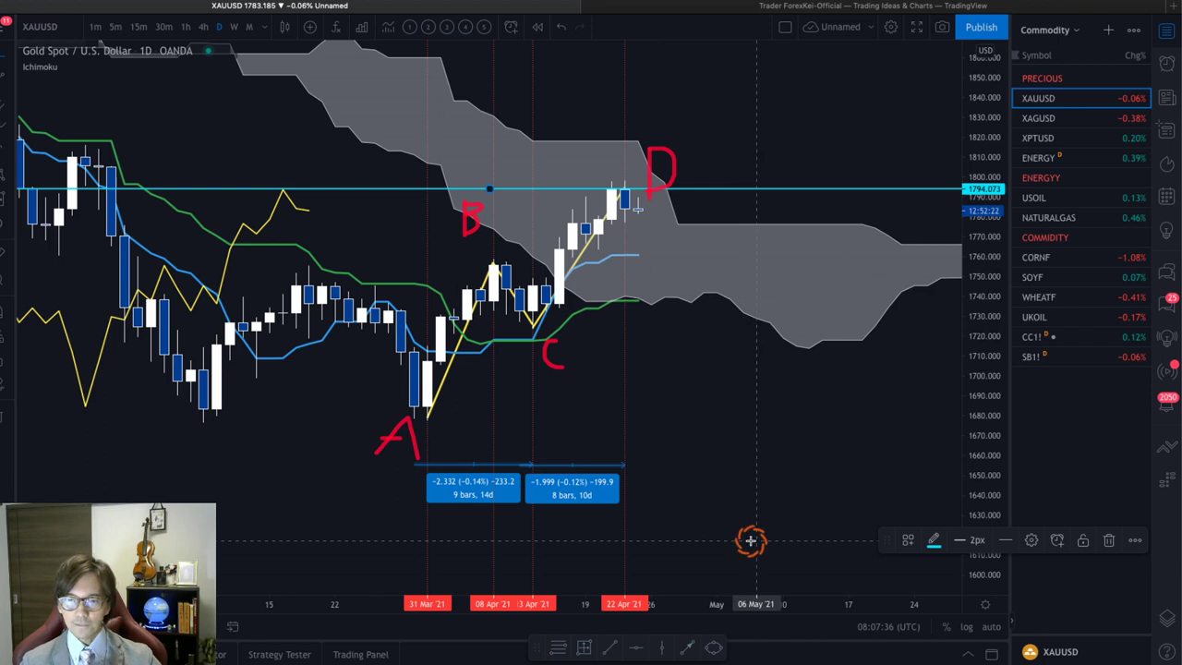
Erase the red A, B, C and D labels and rescale the chart to bring the whole future cloud into view
key("Escape")
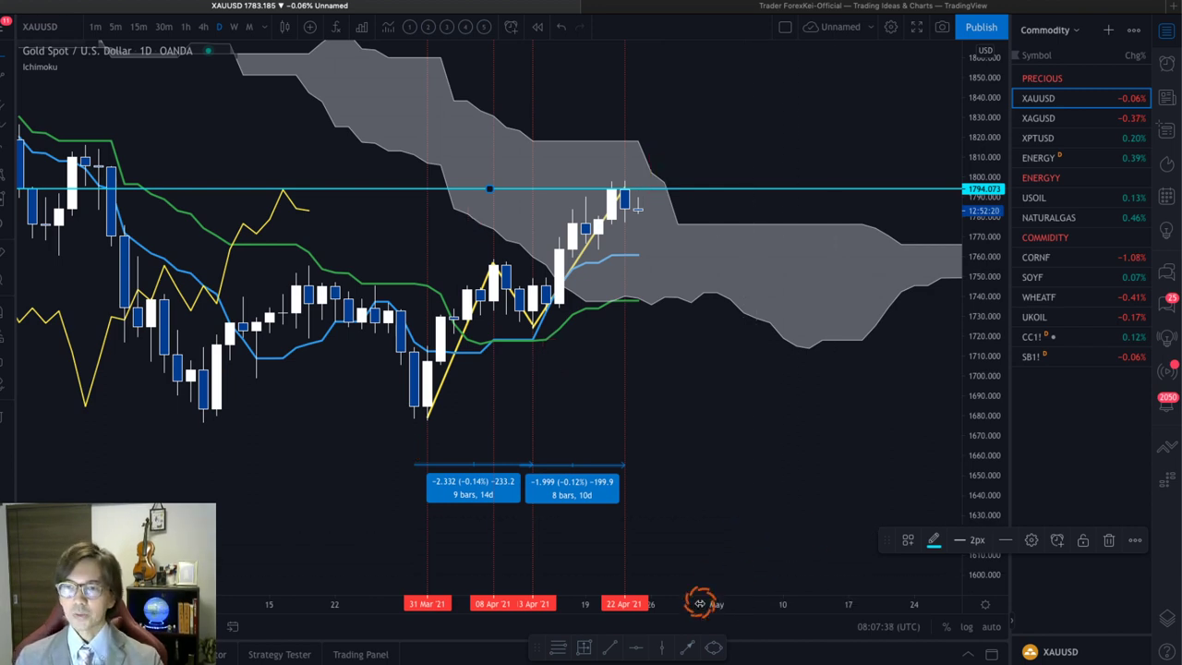
left_click_drag(704, 600, 652, 602)
left_click_drag(693, 493, 637, 493)
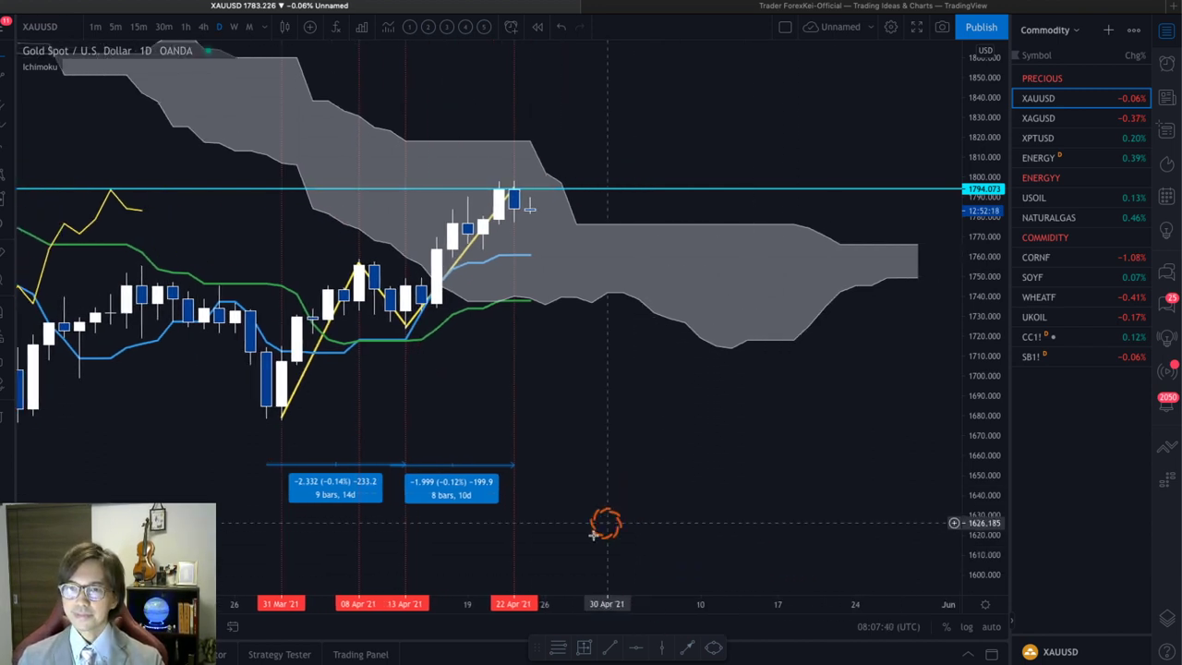
left_click_drag(481, 599, 514, 601)
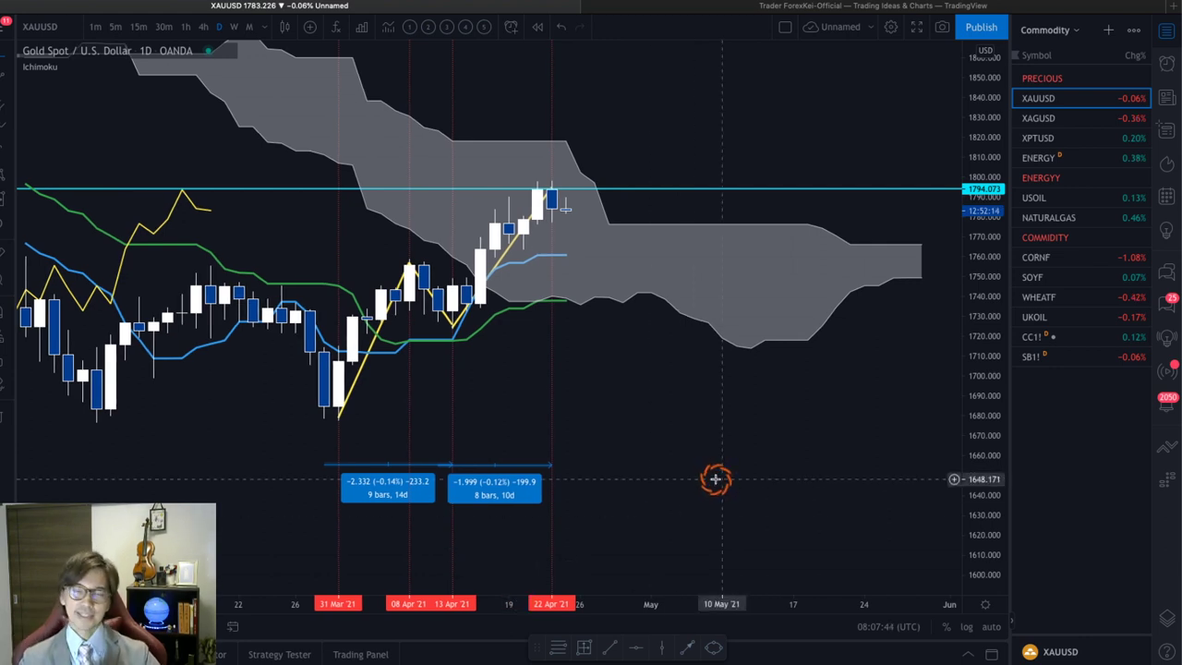
mouse_move(972, 456)
left_mouse_down()
mouse_move(977, 395)
mouse_move(976, 443)
left_mouse_up()
left_click_drag(838, 430, 806, 464)
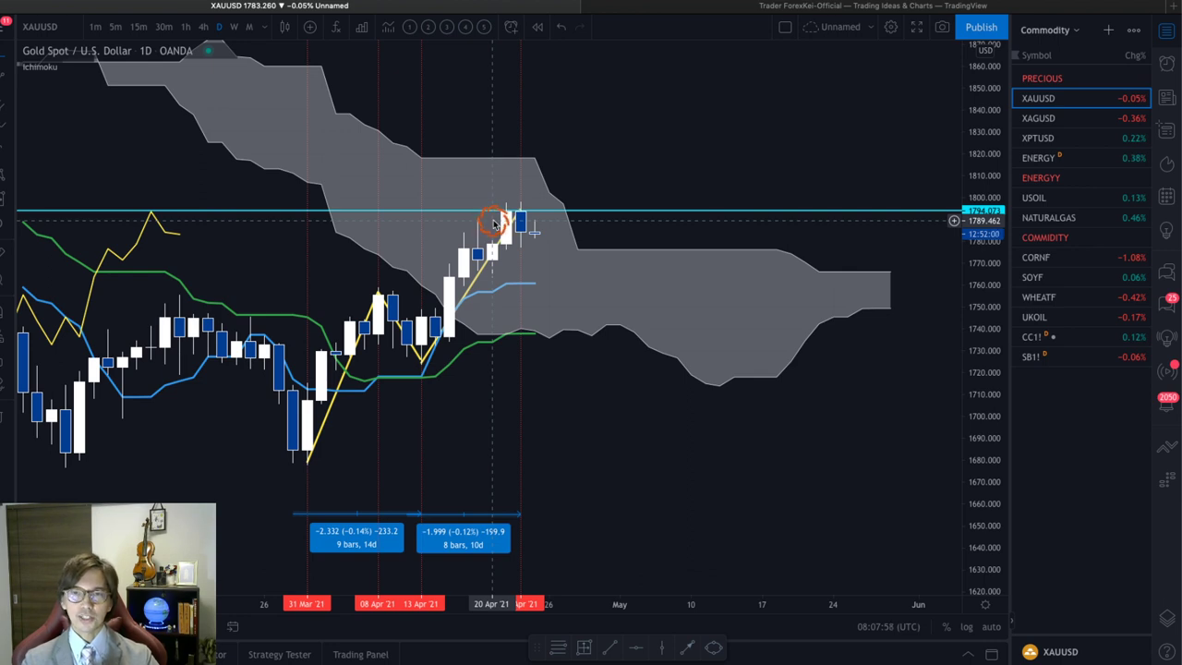
Switch to the published gold idea and highlight the comment's Ichimoku 5 line analysis list, down to "Price in the Kumo"
left_click(693, 9)
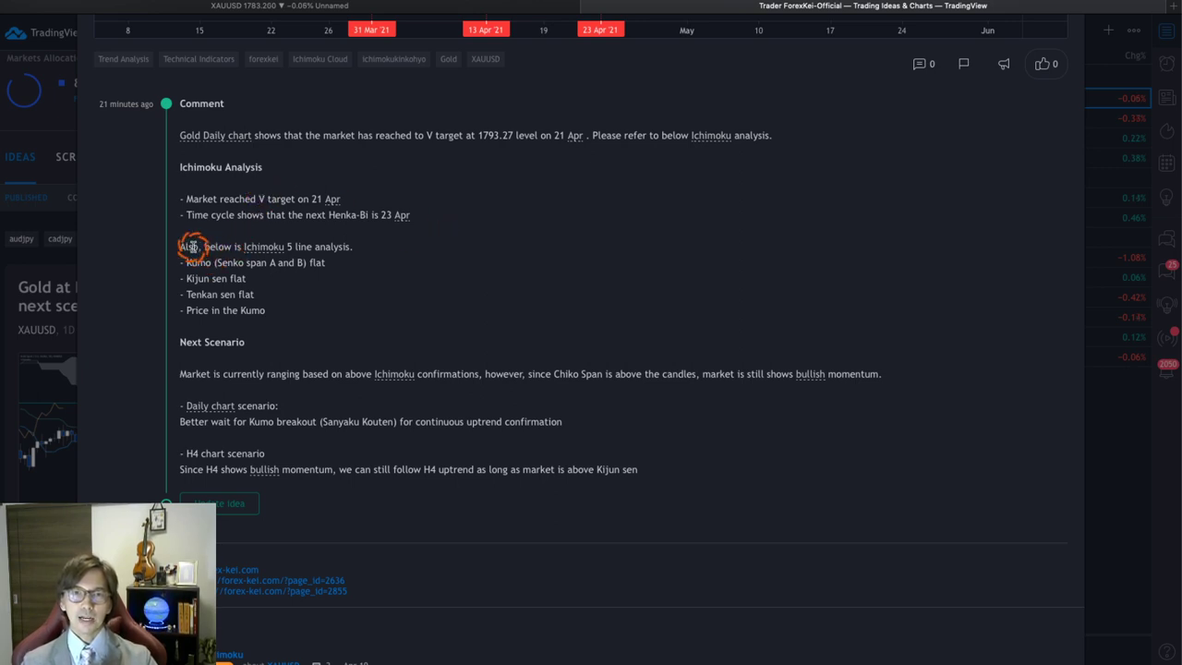
left_click_drag(191, 247, 310, 307)
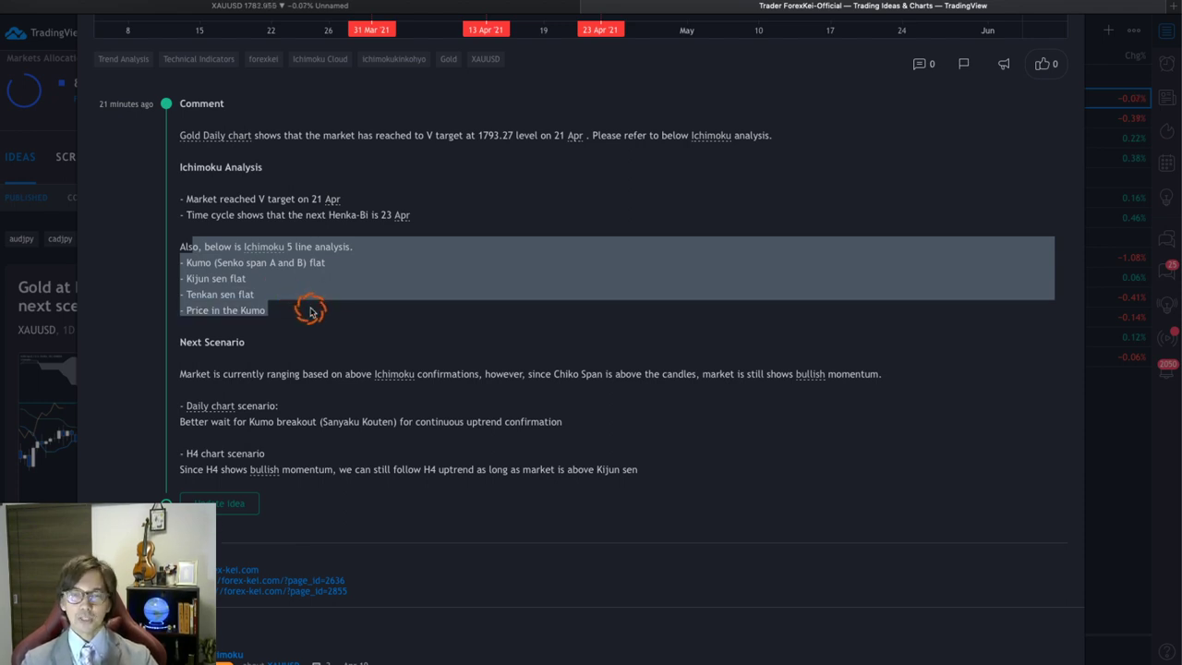
left_click(311, 311)
Switch back to the gold chart and mark the future cloud's edges, the Kijun and Tenkan lines, and the latest candle area with red strokes and arrows
left_click(245, 7)
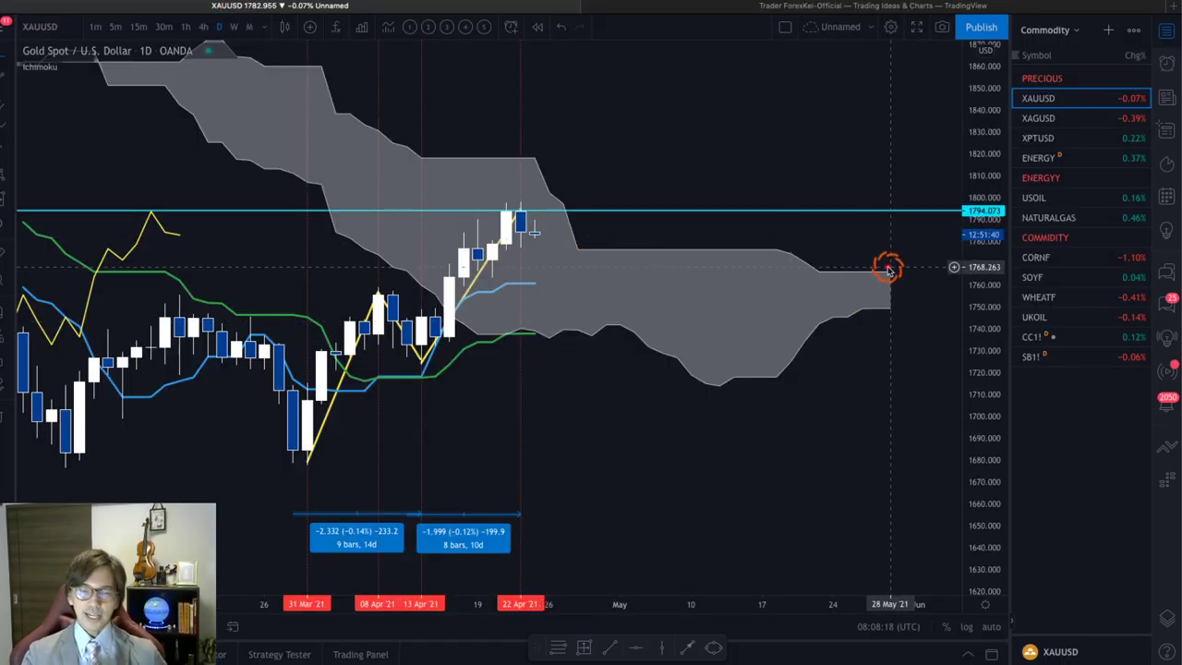
left_click_drag(822, 250, 880, 250)
left_click_drag(852, 344, 884, 344)
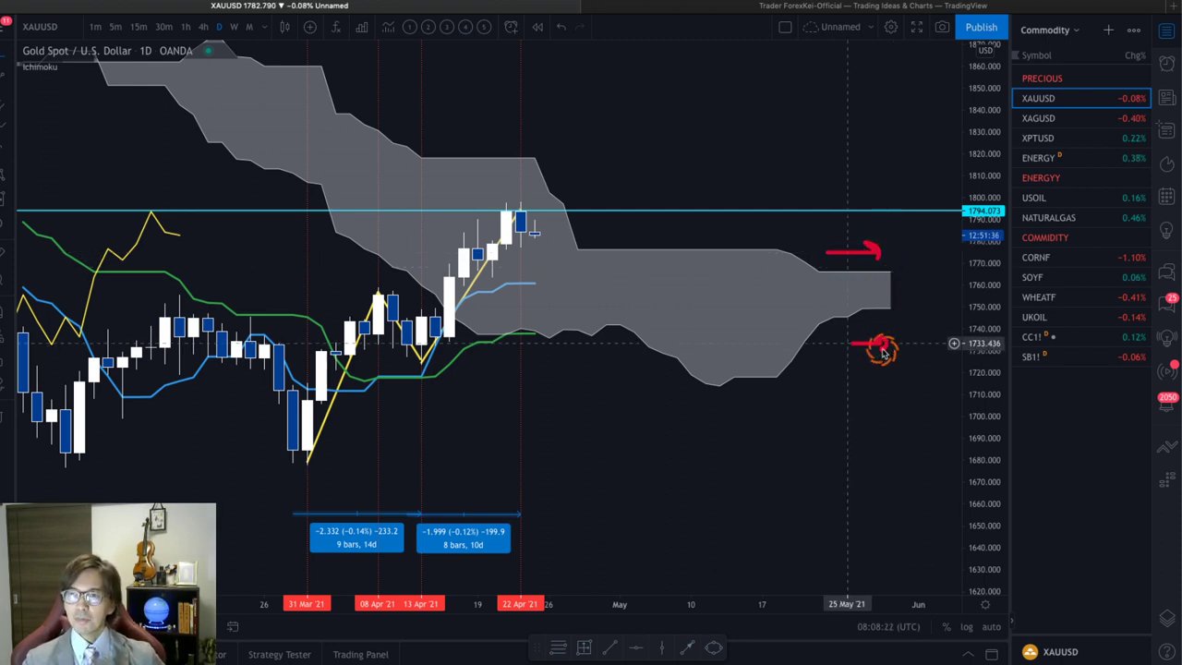
left_click_drag(780, 242, 849, 268)
left_click_drag(754, 401, 846, 325)
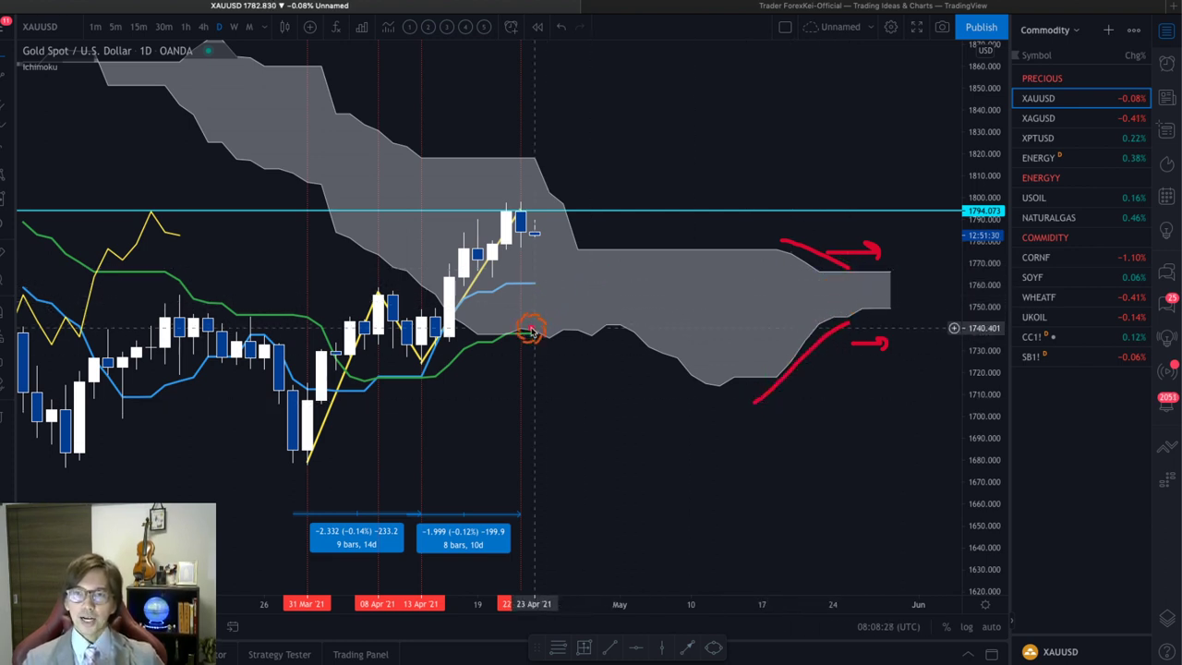
left_click_drag(499, 356, 554, 361)
left_click_drag(506, 296, 541, 298)
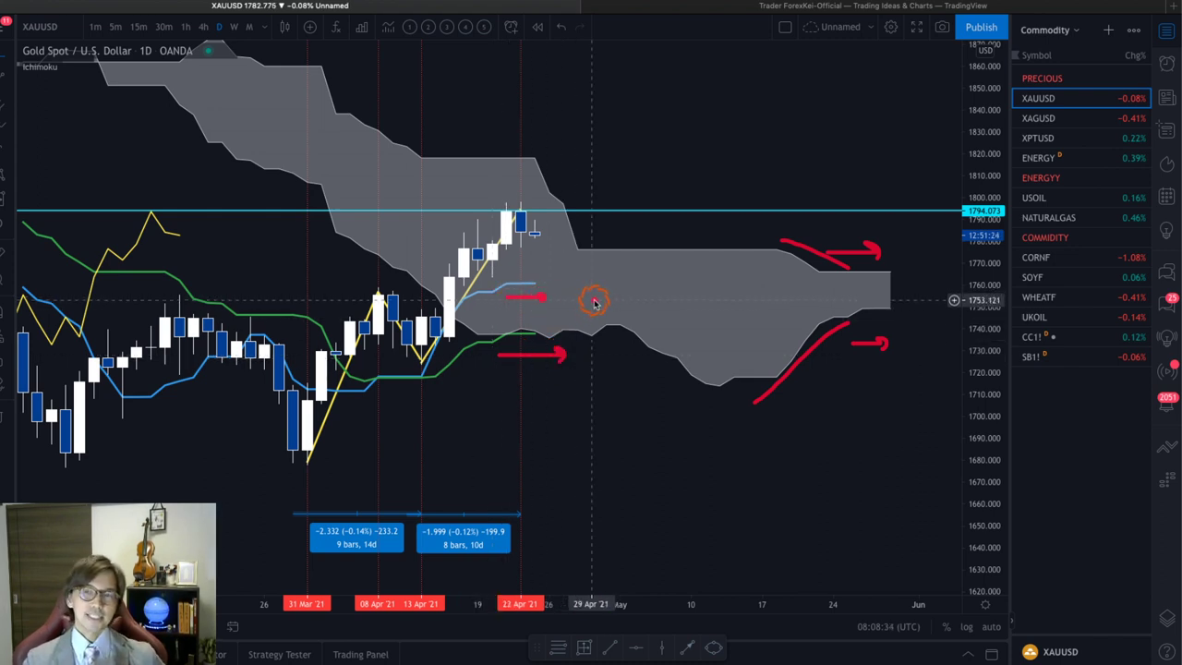
mouse_move(530, 262)
left_mouse_down()
mouse_move(499, 245)
mouse_move(520, 201)
mouse_move(536, 253)
left_mouse_up()
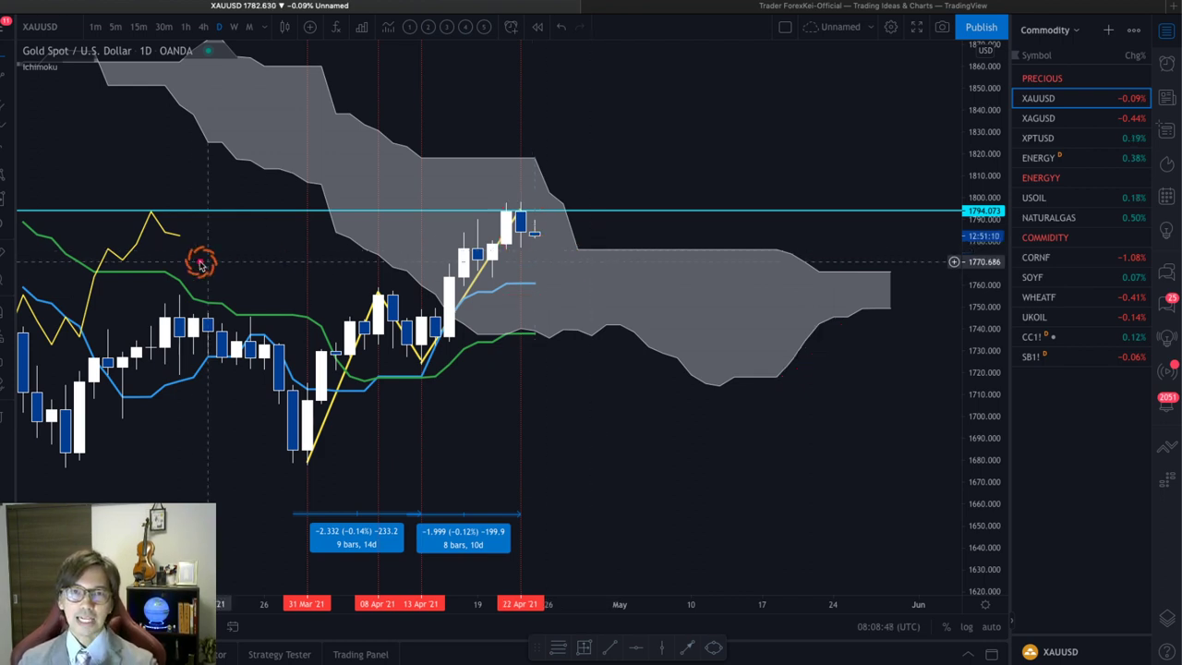
Circle the end of the Chikou span in red and draw rising arrows from the 23 Apr candle through the cloud's upper edge
mouse_move(163, 259)
left_mouse_down()
mouse_move(134, 211)
mouse_move(207, 226)
mouse_move(185, 251)
left_mouse_up()
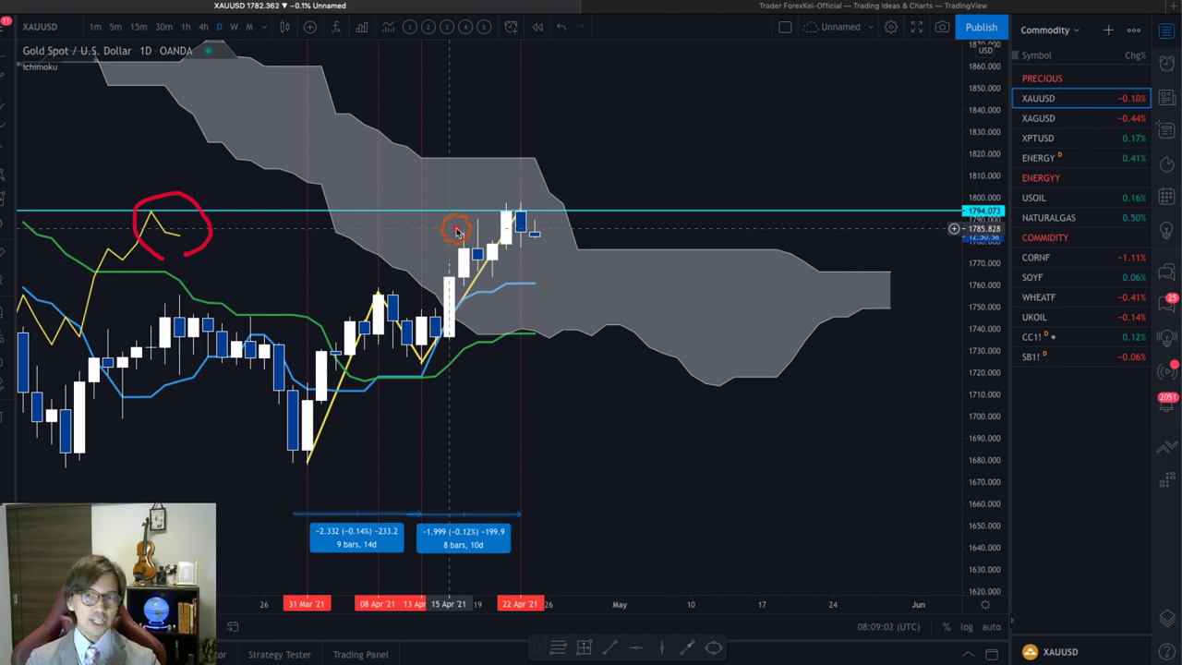
mouse_move(540, 235)
left_mouse_down()
mouse_move(577, 173)
mouse_move(596, 184)
left_mouse_up()
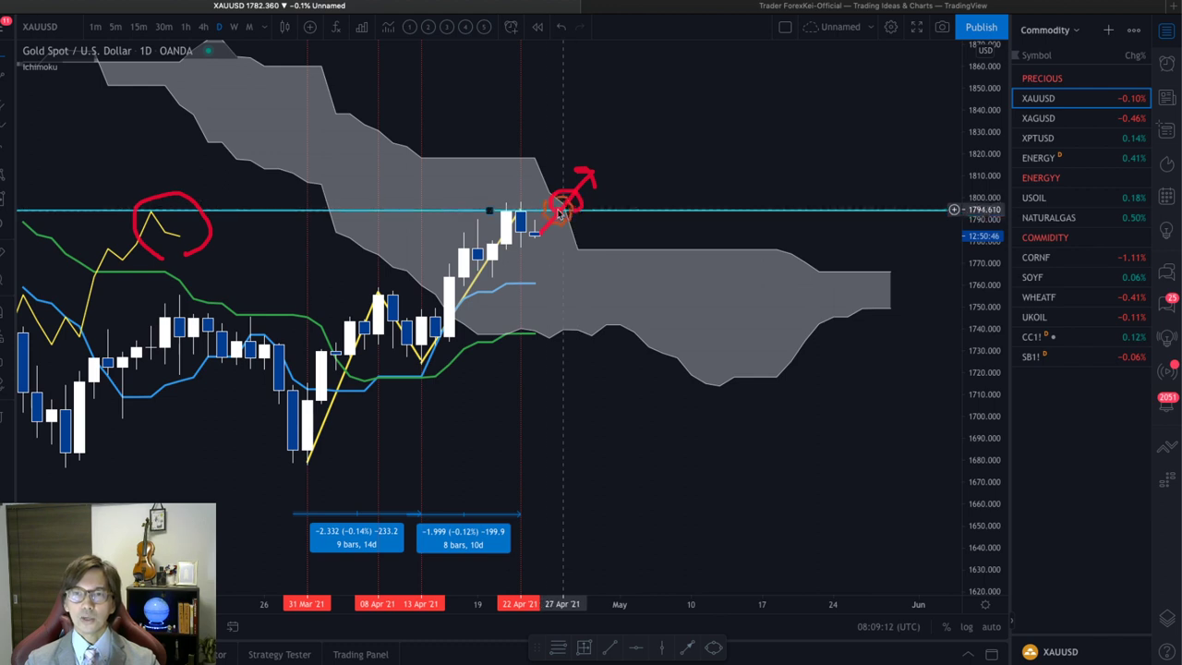
mouse_move(580, 184)
left_mouse_down()
mouse_move(655, 119)
mouse_move(665, 132)
left_mouse_up()
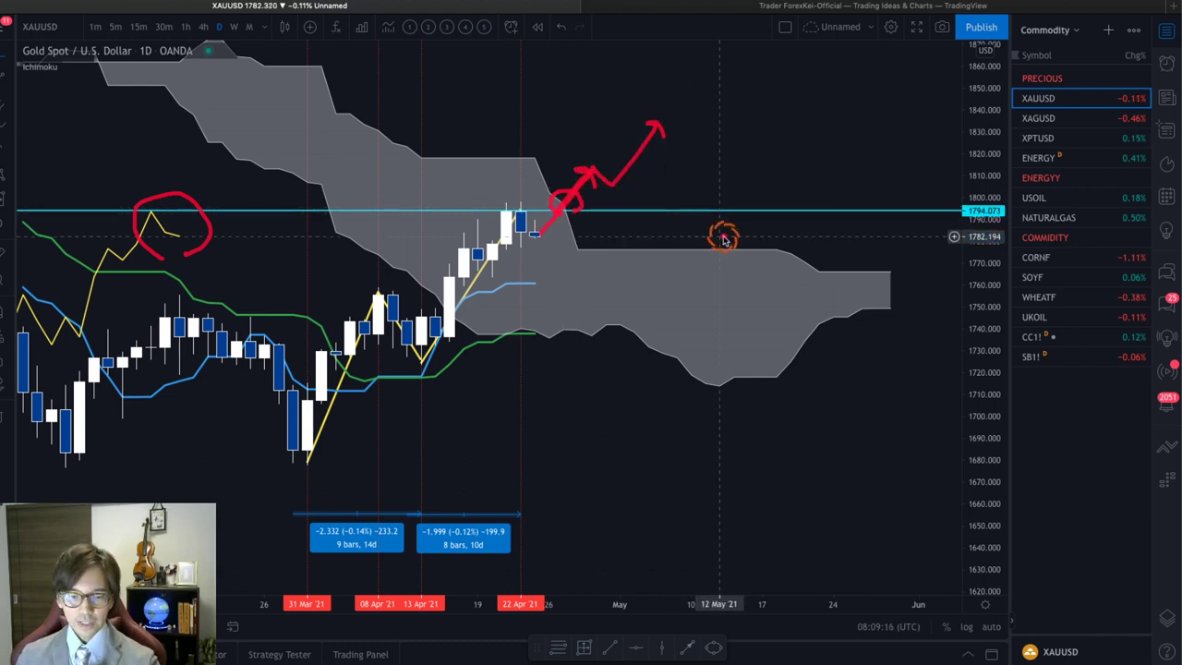
Replace the red marks with falling arrows from the latest candles and Chikou span, a cross at the cloud's lower edge and a Chikou circle
key("Escape")
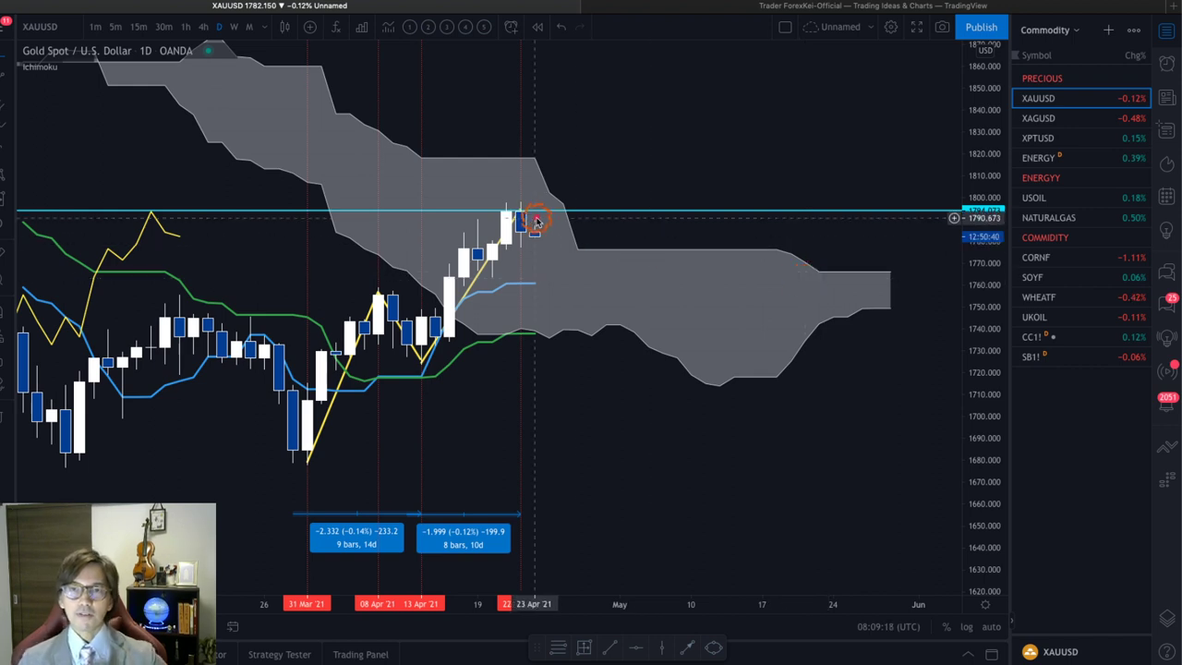
left_click_drag(528, 222, 566, 271)
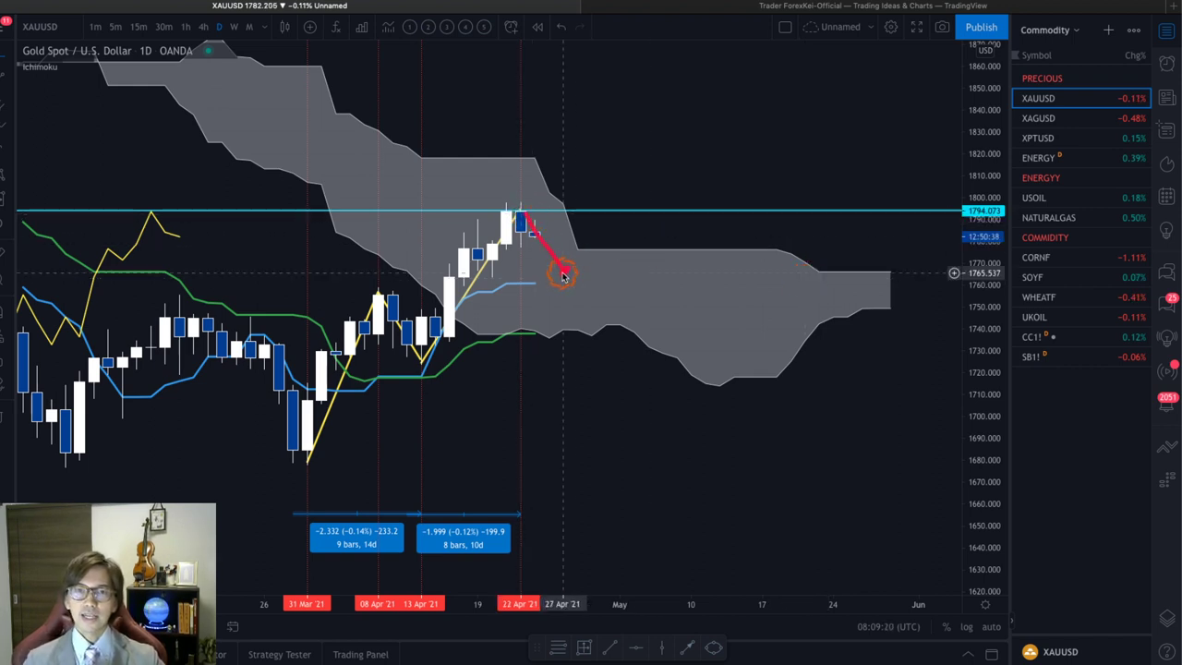
left_click_drag(152, 216, 231, 317)
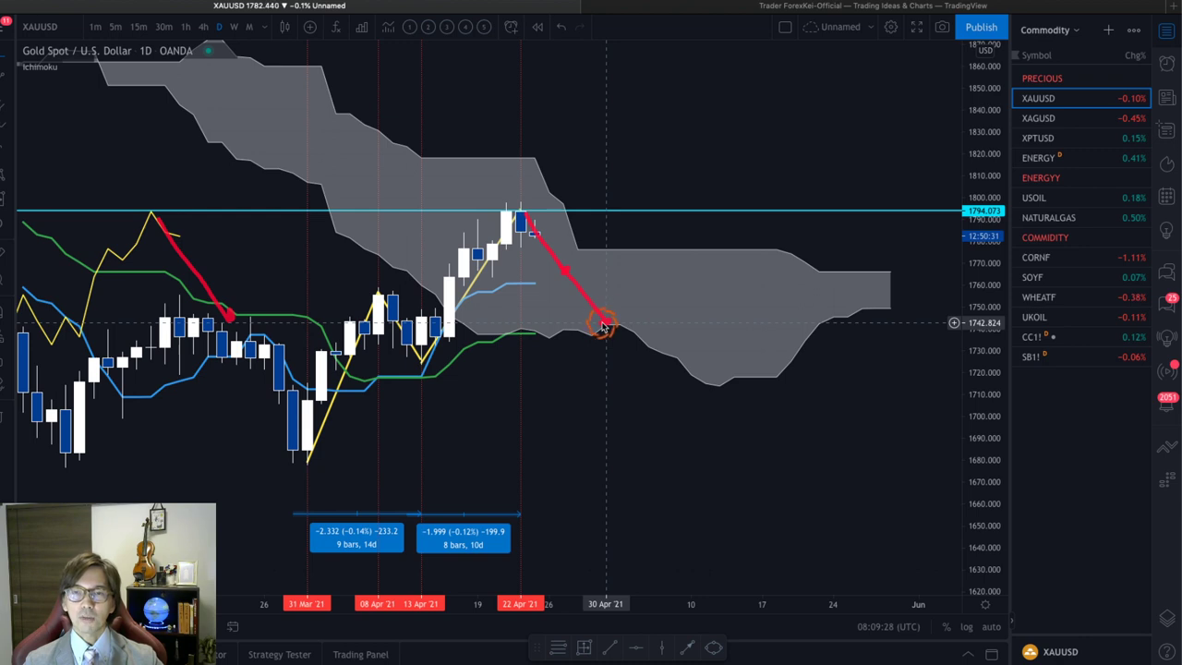
mouse_move(625, 303)
left_mouse_down()
mouse_move(657, 340)
mouse_move(628, 332)
left_mouse_up()
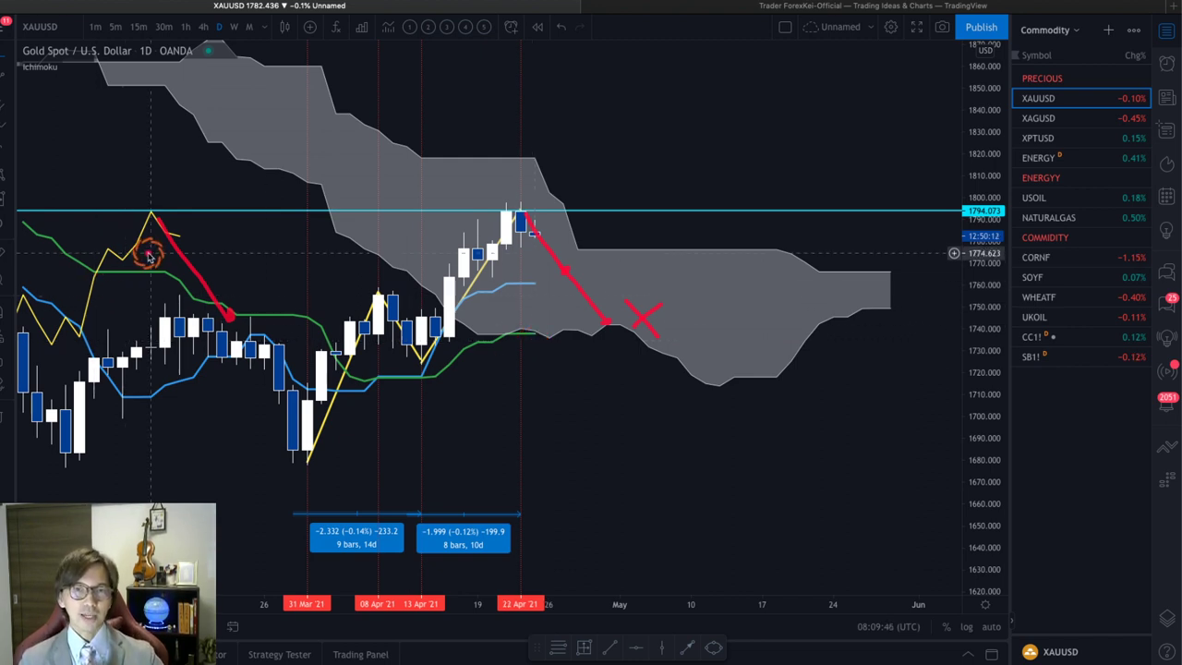
mouse_move(166, 255)
left_mouse_down()
mouse_move(143, 207)
mouse_move(198, 233)
mouse_move(187, 255)
left_mouse_up()
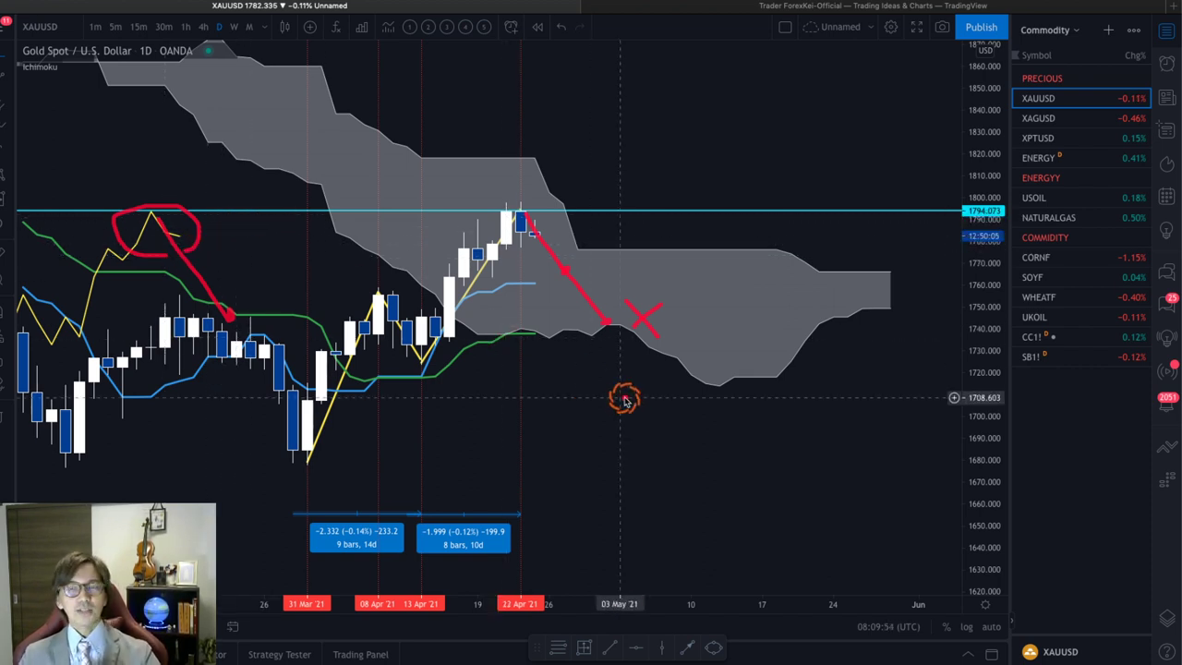
key("Escape")
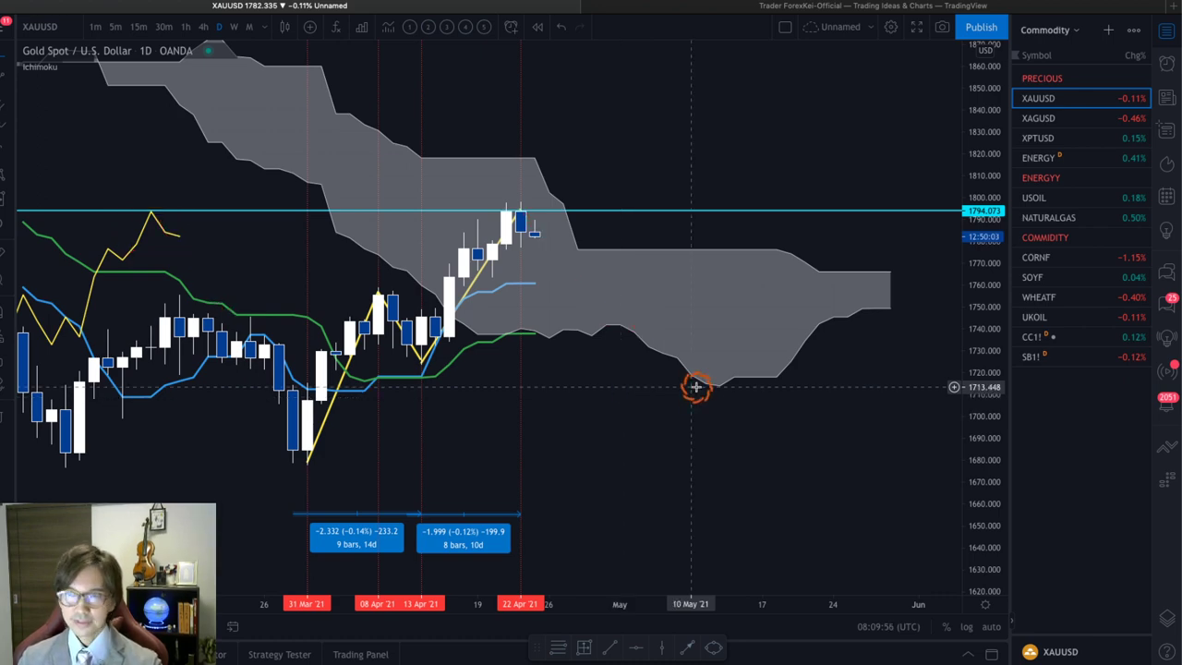
Switch to the published gold idea and, on its chart, circle the Tenkan-Kijun cross, underline the flat Tenkan level and trace the rising scenario arrows
left_click(796, 11)
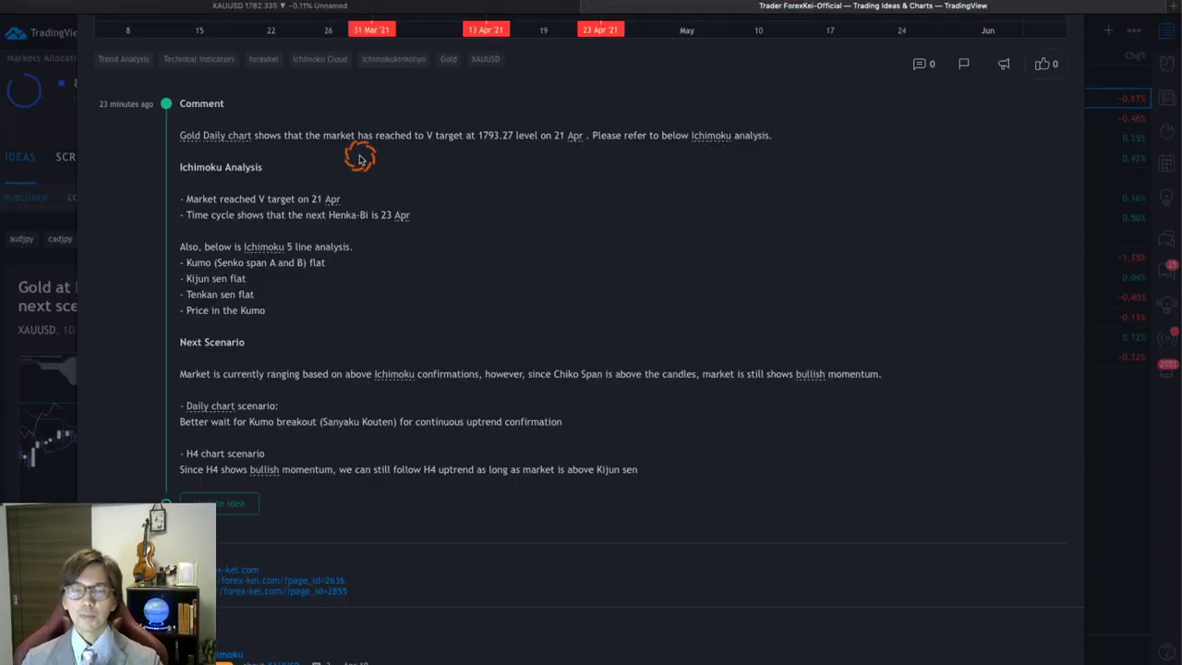
scroll(367, 256, "up", 6)
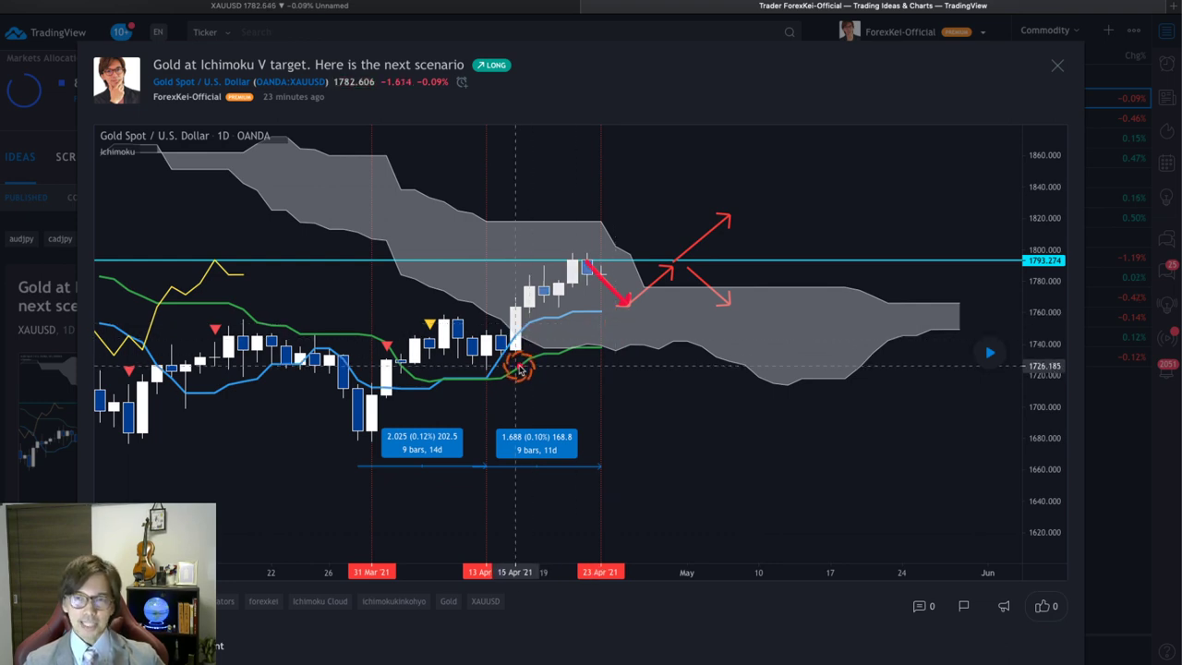
mouse_move(496, 367)
left_mouse_down()
mouse_move(493, 335)
mouse_move(530, 336)
mouse_move(534, 366)
mouse_move(522, 368)
left_mouse_up()
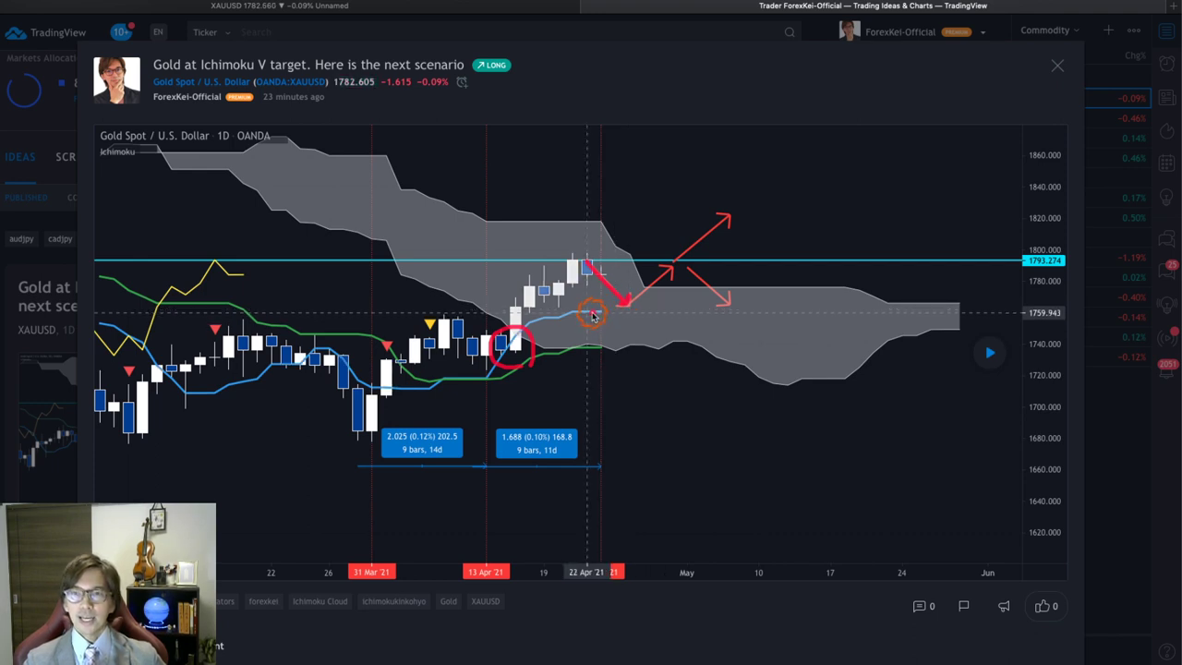
mouse_move(595, 315)
left_mouse_down()
mouse_move(658, 315)
mouse_move(668, 269)
mouse_move(691, 247)
mouse_move(664, 255)
mouse_move(678, 252)
mouse_move(687, 270)
left_mouse_up()
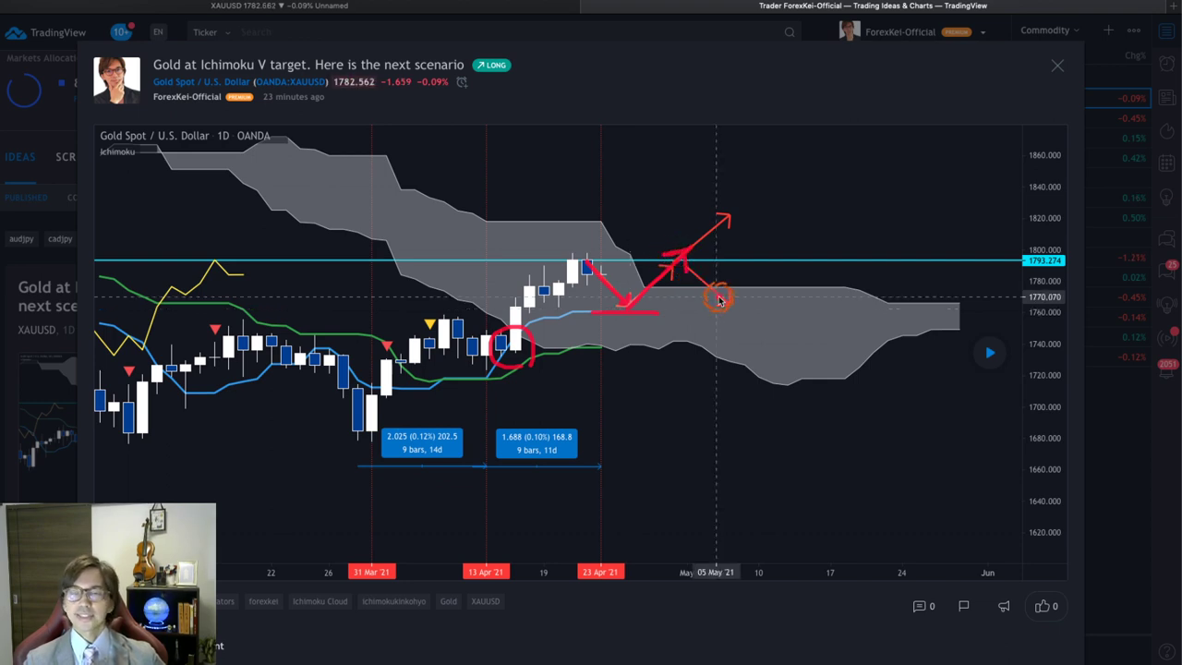
left_click(674, 257)
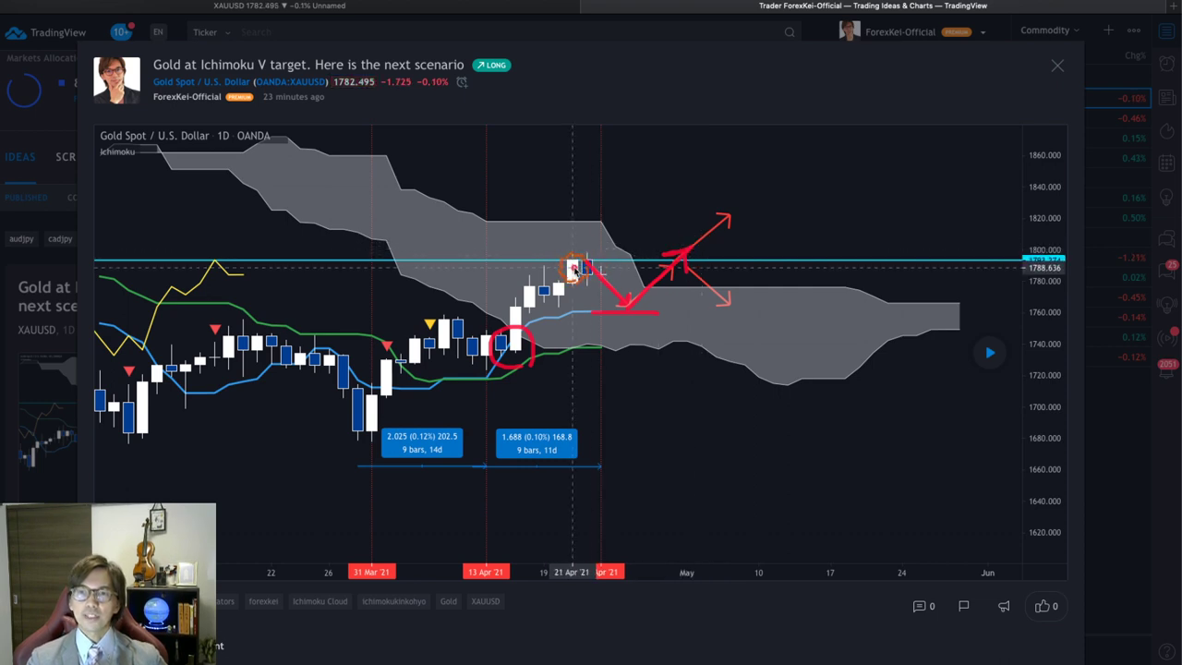
left_click_drag(674, 260, 739, 216)
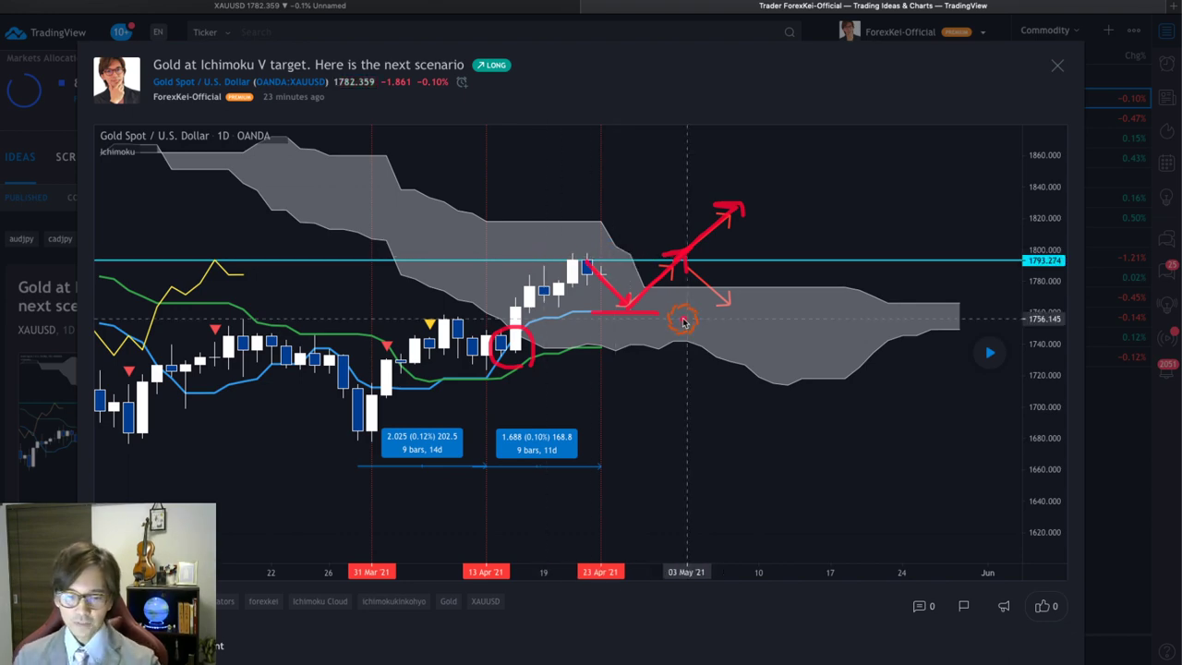
key("Escape")
On the idea's chart, trace the rebound and falling arrows, add a rising arrow from the 23 Apr candle, and mark both breakouts with a B
left_click_drag(293, 560, 651, 560)
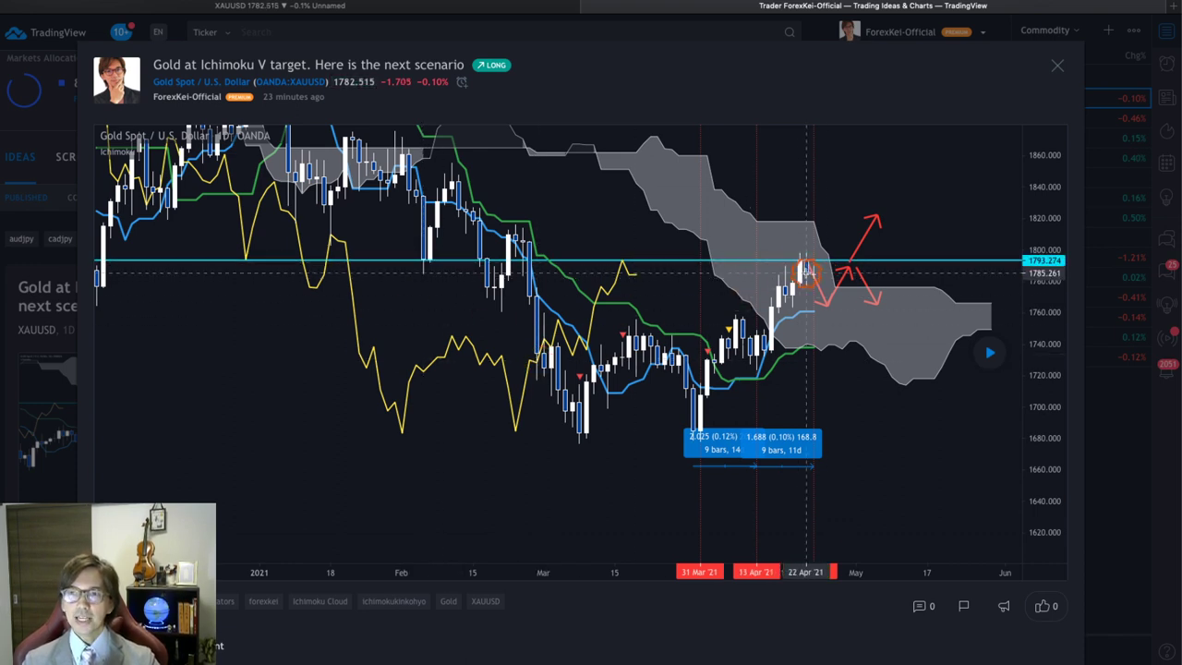
left_click_drag(653, 573, 266, 563)
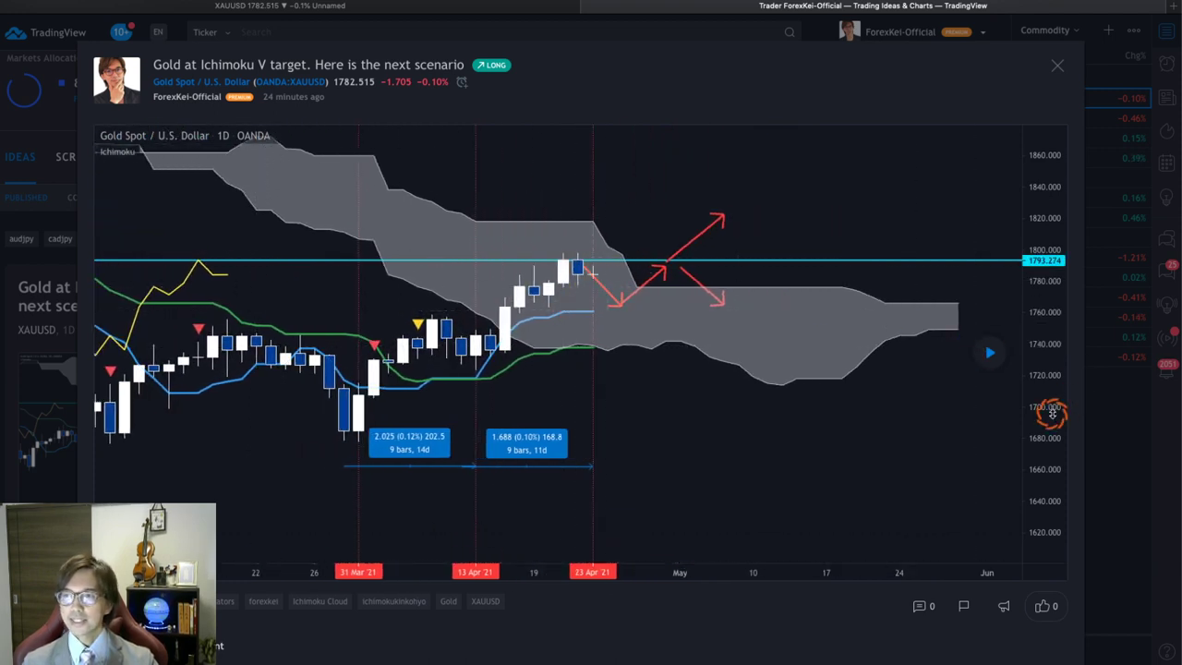
left_click_drag(1050, 414, 1048, 295)
left_click_drag(942, 300, 905, 356)
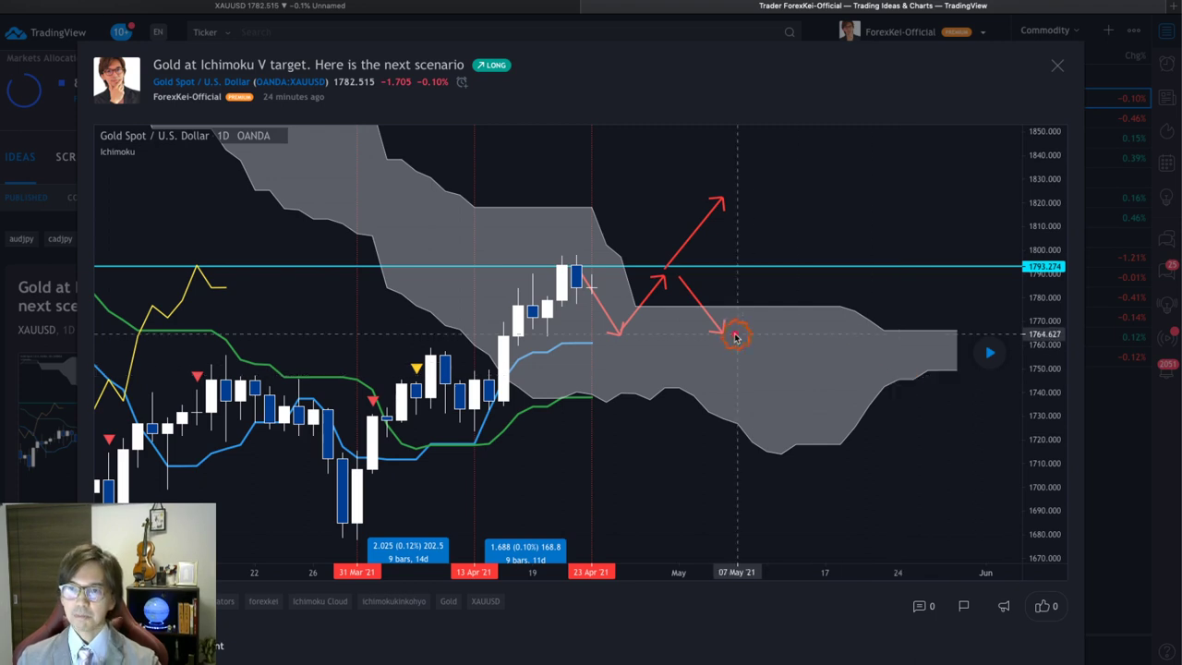
mouse_move(616, 333)
left_mouse_down()
mouse_move(667, 268)
mouse_move(711, 314)
left_mouse_up()
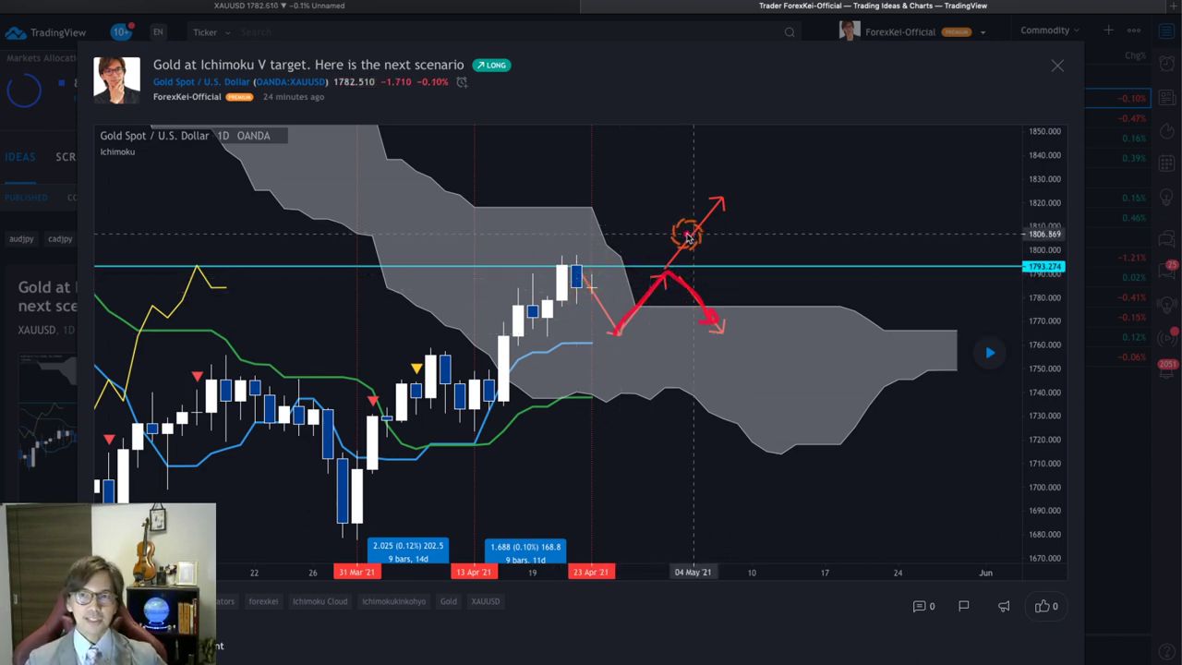
mouse_move(659, 251)
left_mouse_down()
mouse_move(707, 269)
mouse_move(712, 246)
mouse_move(708, 268)
left_mouse_up()
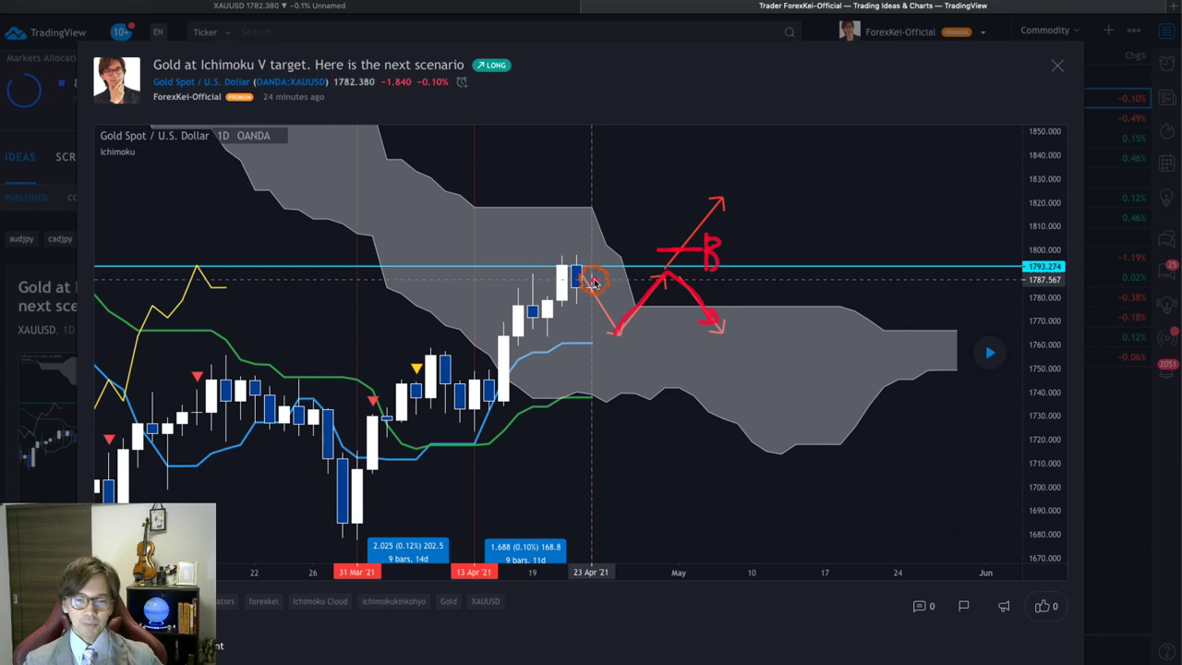
left_click_drag(594, 282, 630, 215)
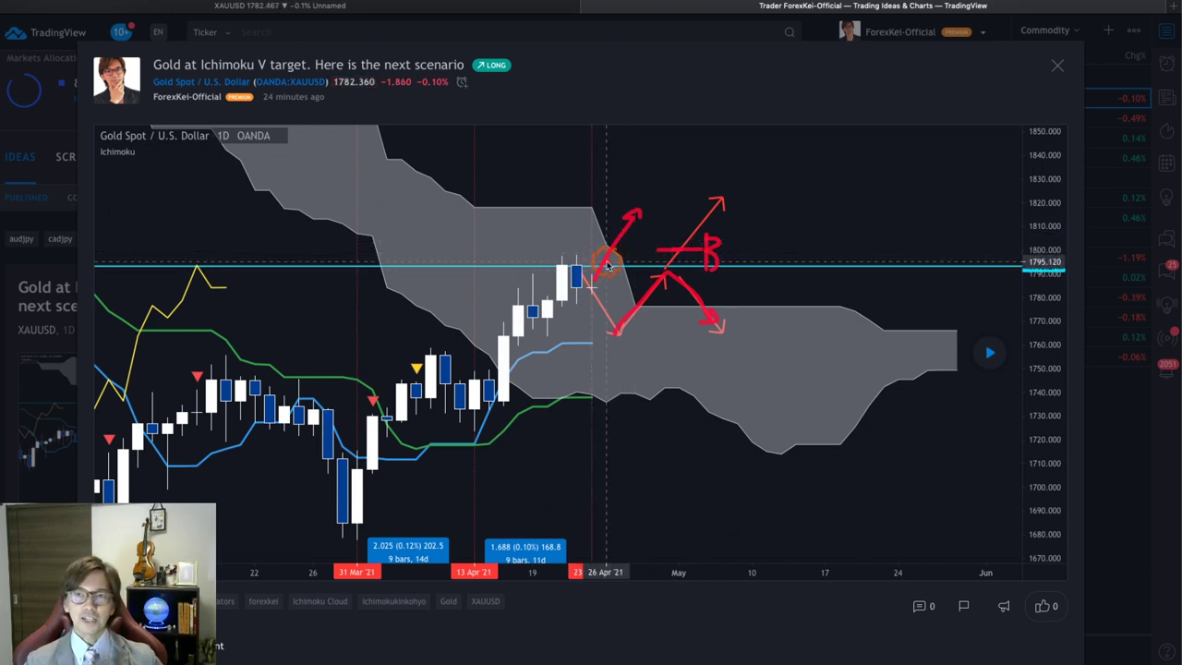
left_click_drag(637, 225, 646, 248)
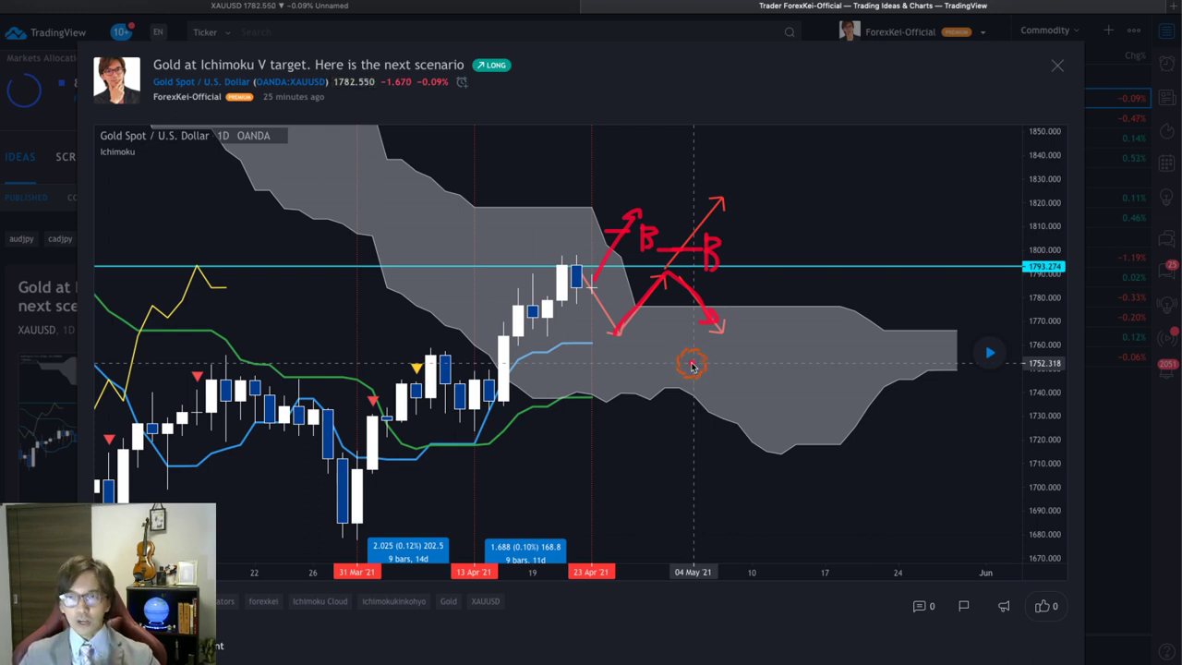
key("Escape")
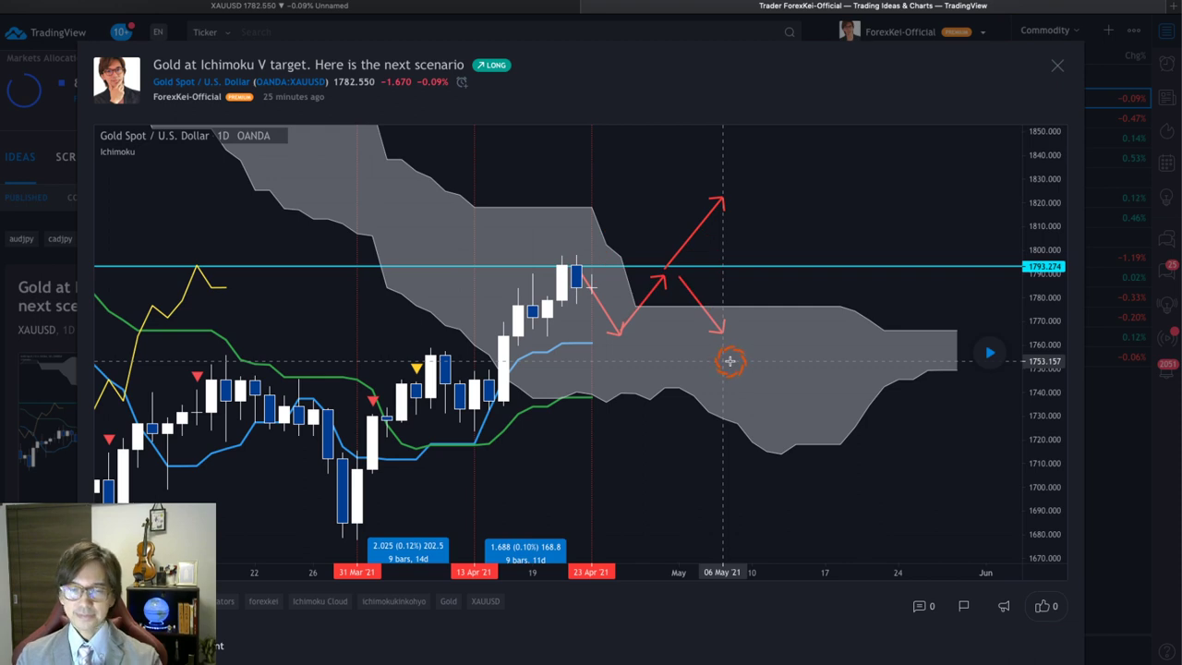
Back on the gold chart, measure 9 bars from 21 Apr to 04 May with vertical date lines, and sketch red rising arrows above the cloud
left_click(229, 5)
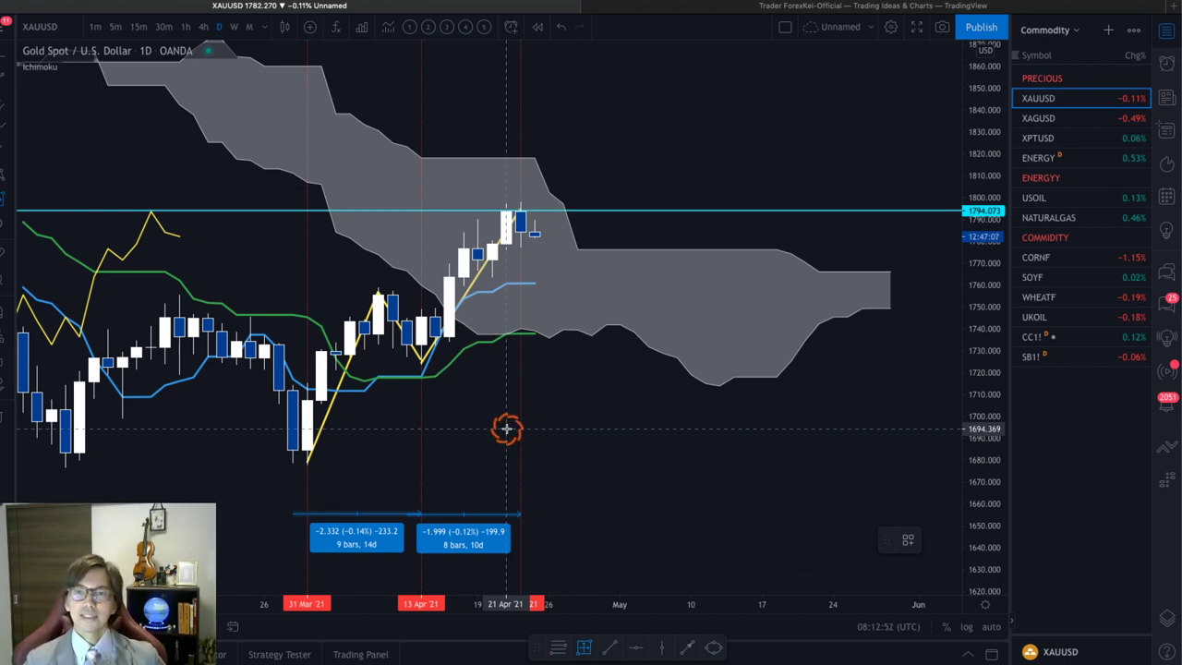
left_click(506, 514)
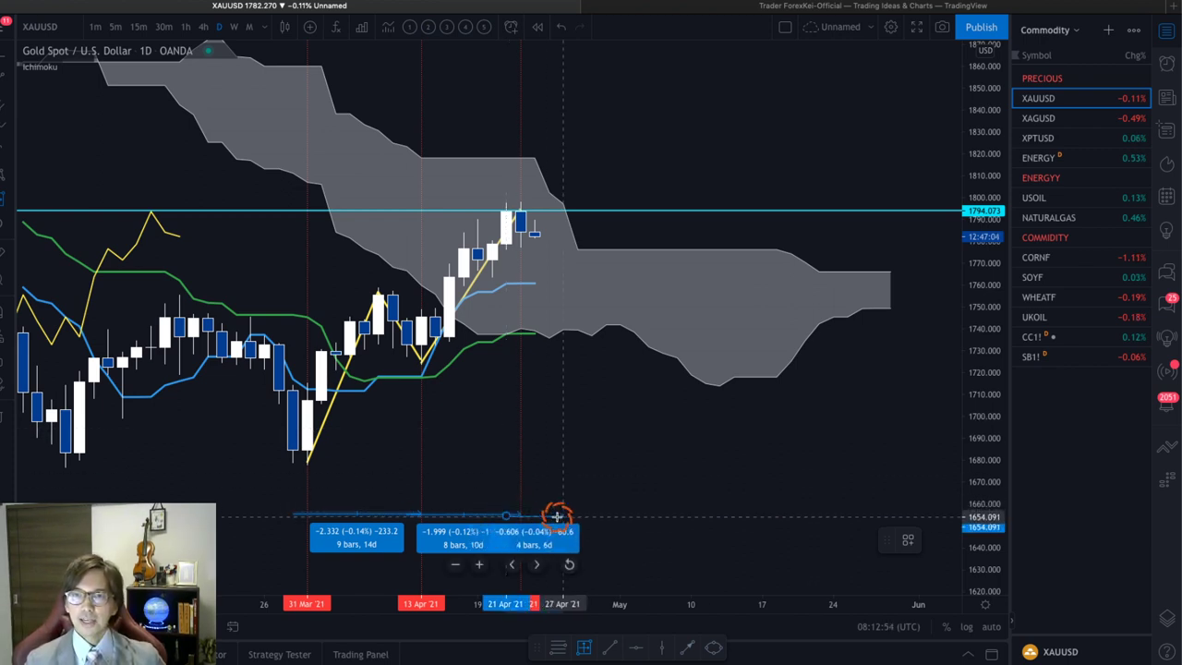
left_click_drag(610, 518, 614, 519)
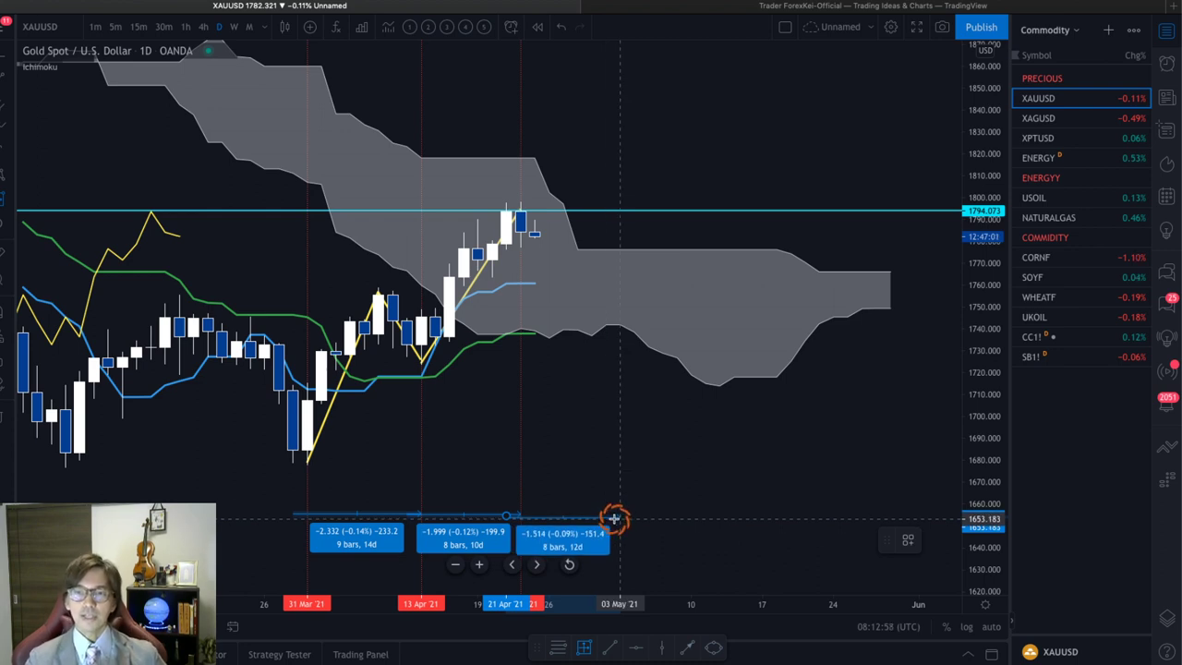
left_click(615, 519)
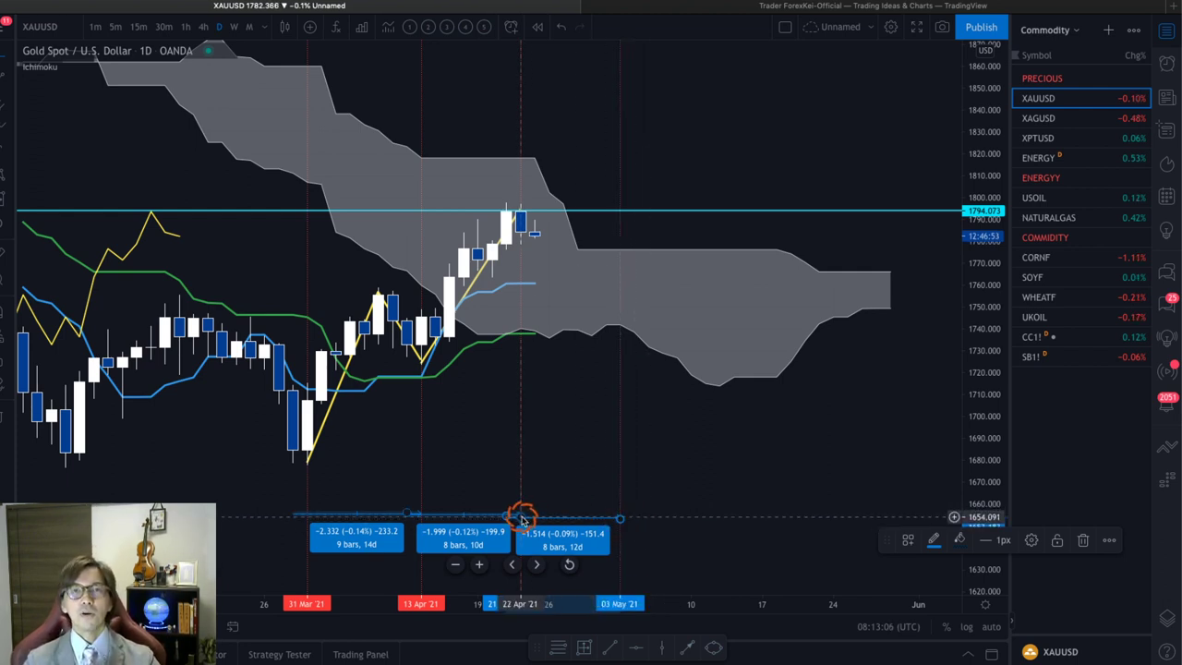
left_click_drag(623, 523, 632, 520)
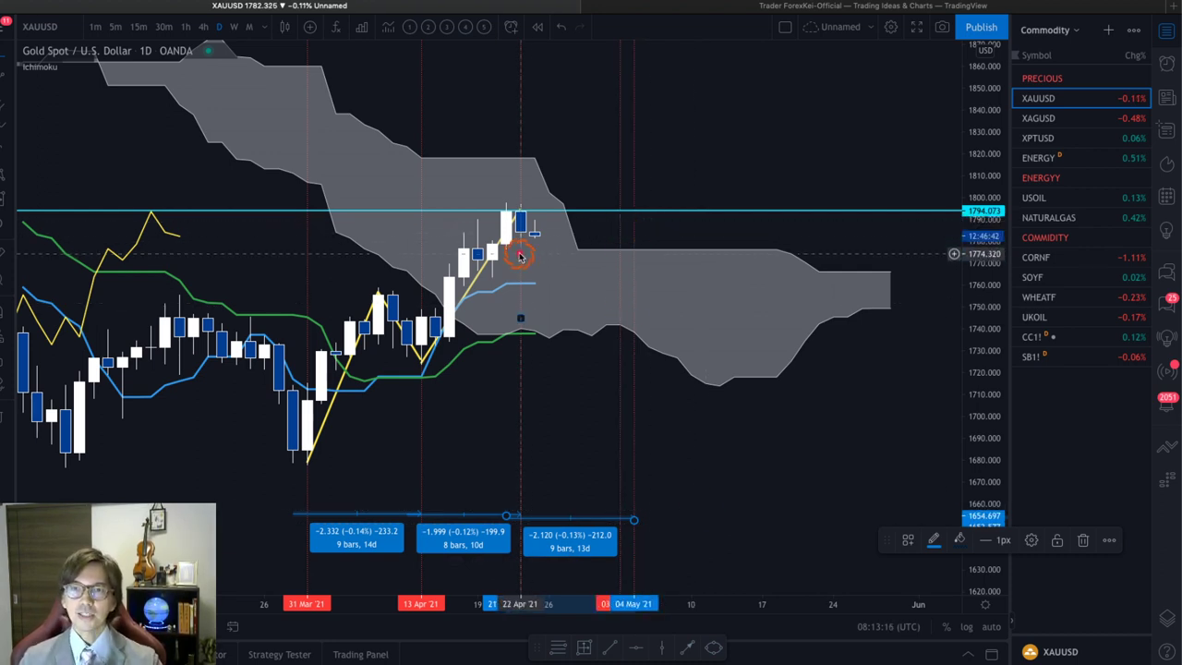
mouse_move(531, 240)
left_mouse_down()
mouse_move(591, 168)
mouse_move(607, 164)
mouse_move(577, 191)
mouse_move(613, 154)
mouse_move(644, 150)
mouse_move(615, 151)
mouse_move(629, 168)
mouse_move(712, 66)
mouse_move(628, 185)
mouse_move(730, 78)
left_mouse_up()
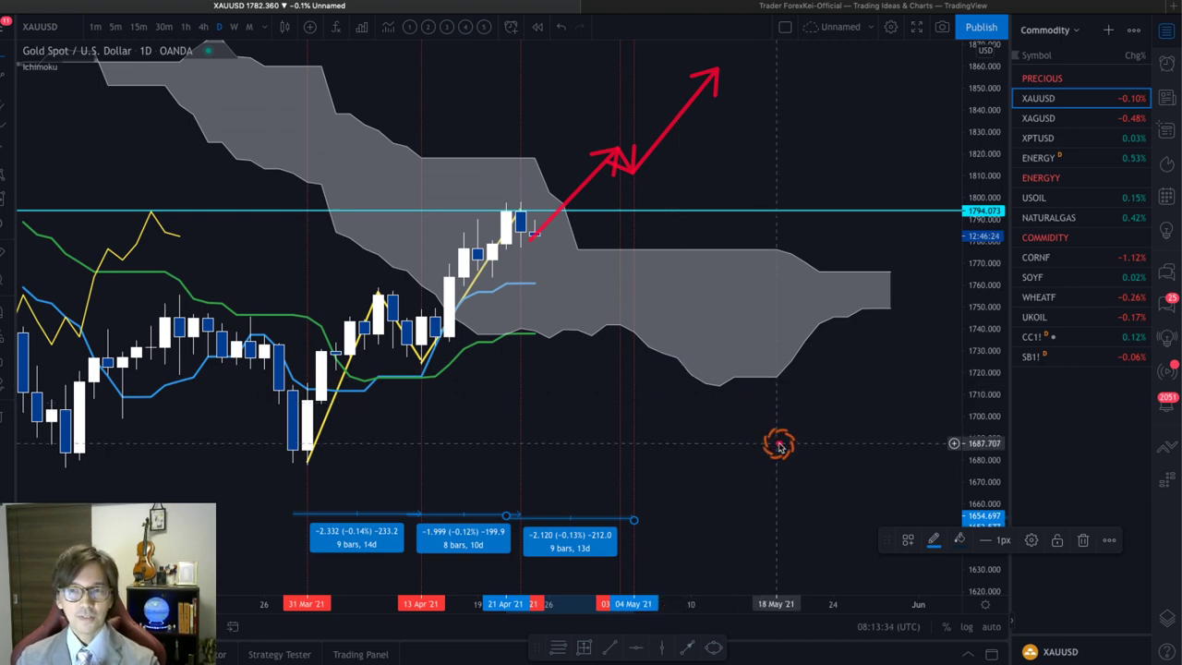
key("Delete")
Measure 10 bars back from 01 Apr to 18 Mar beside the other ranges, and draw a trend line from the 18 Mar high to the 31 Mar low
left_click_drag(692, 428, 856, 425)
left_click_drag(618, 606, 707, 596)
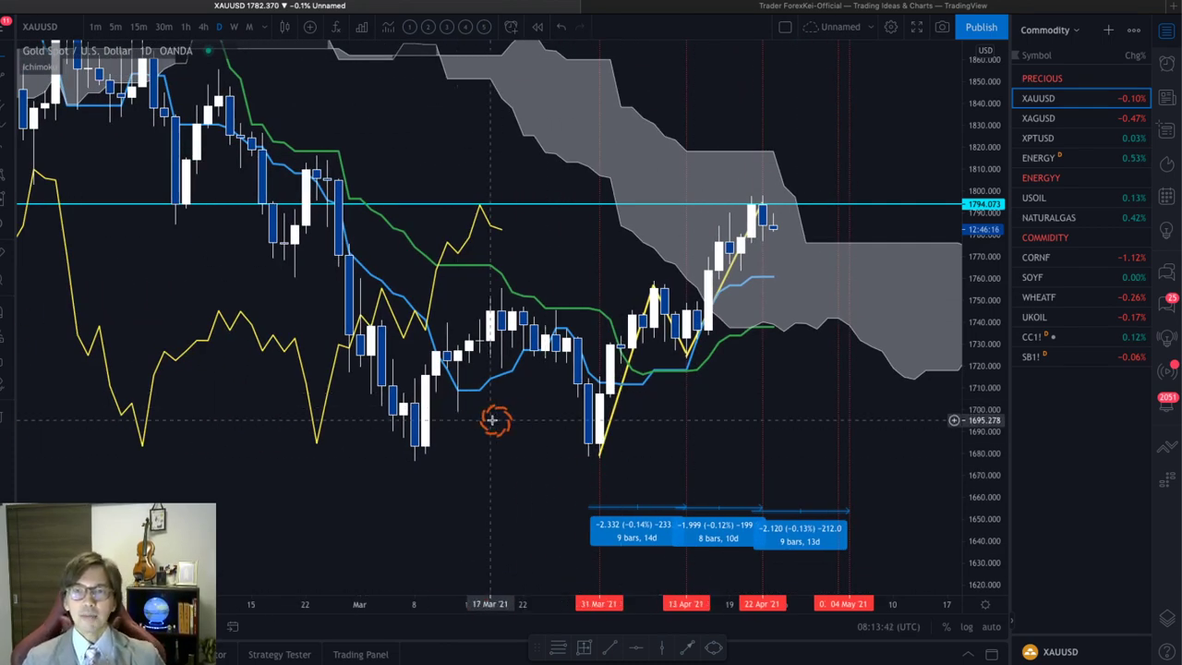
left_click(3, 202)
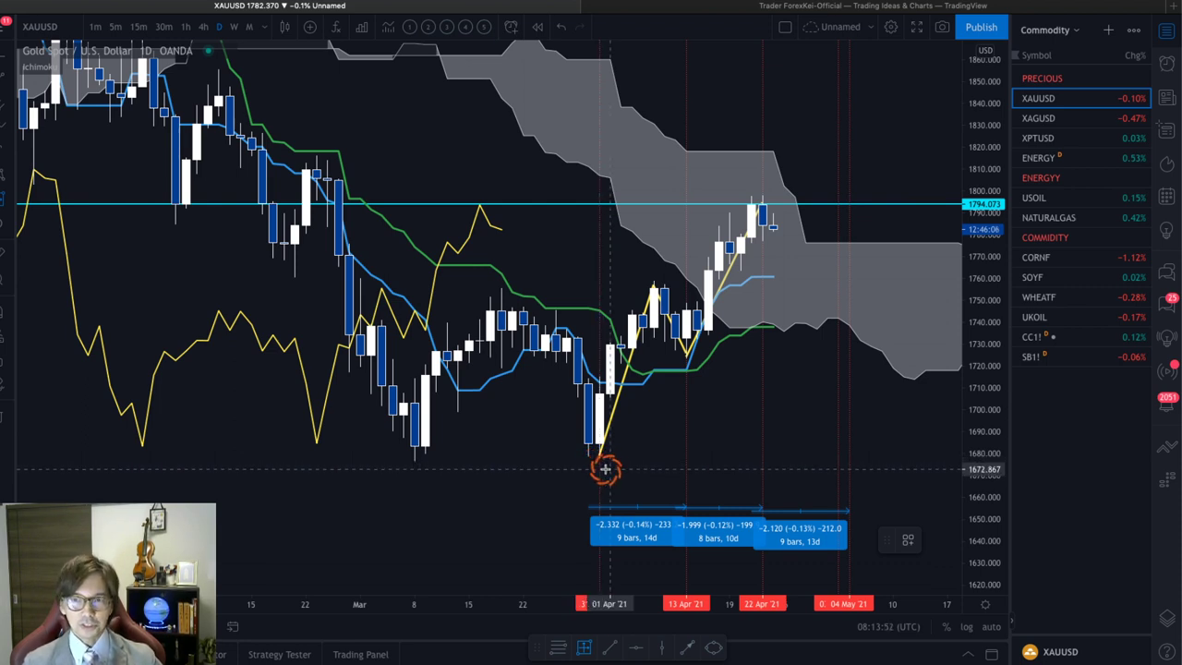
left_click(607, 471)
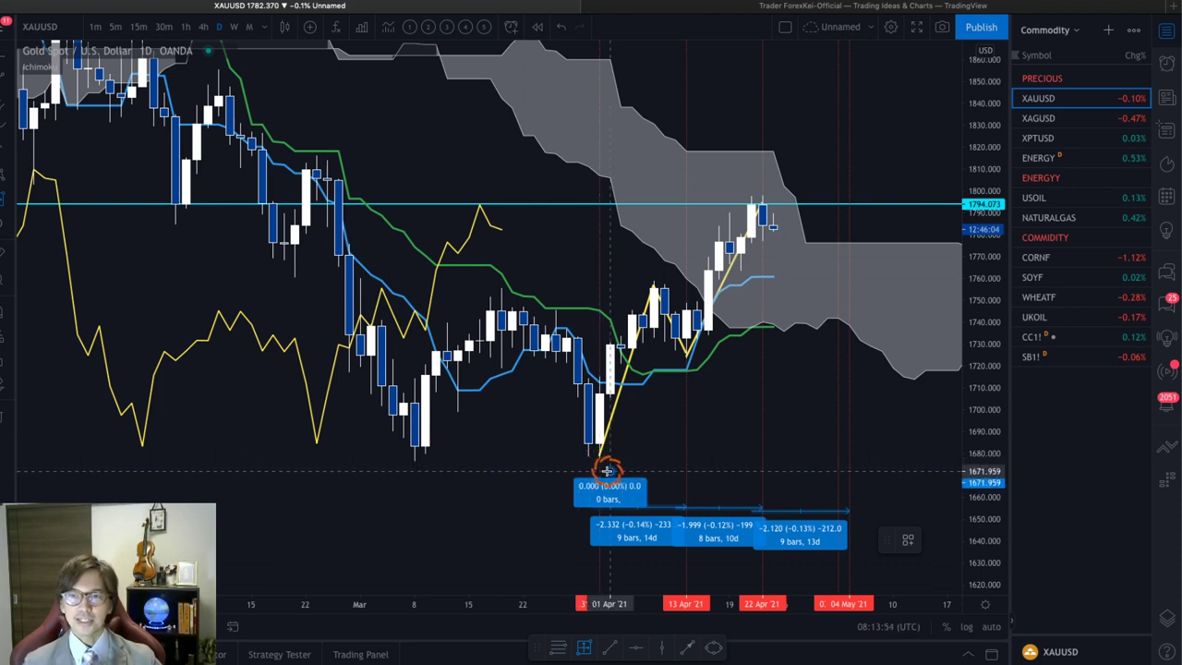
left_click(504, 463)
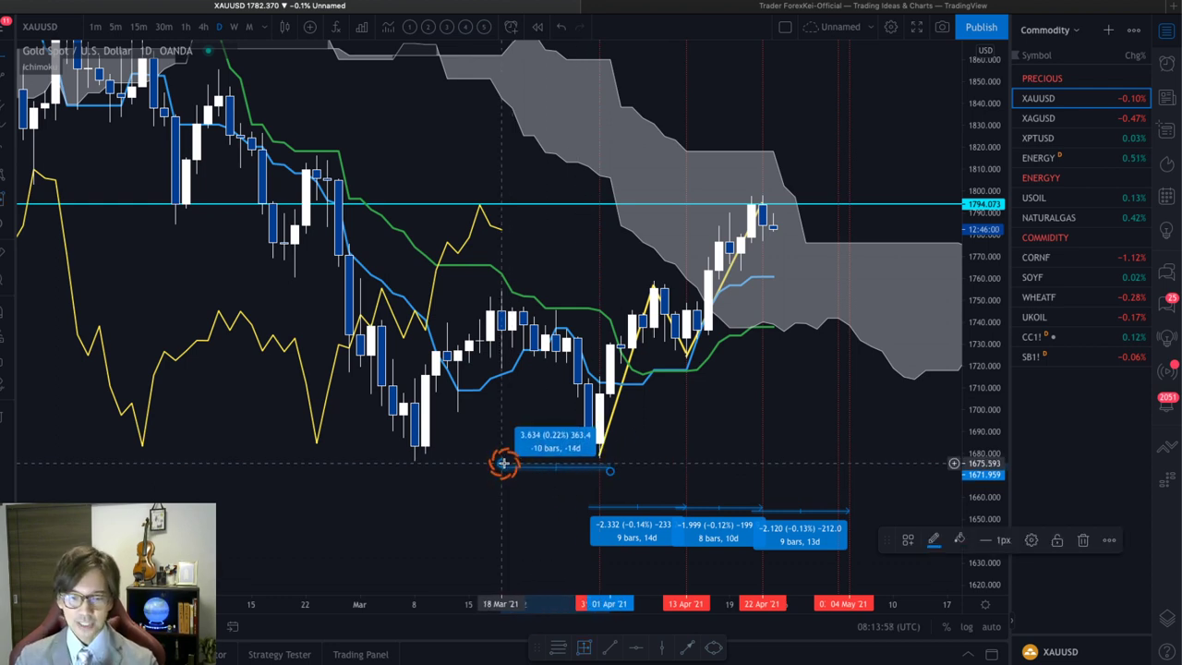
left_click_drag(508, 469, 511, 506)
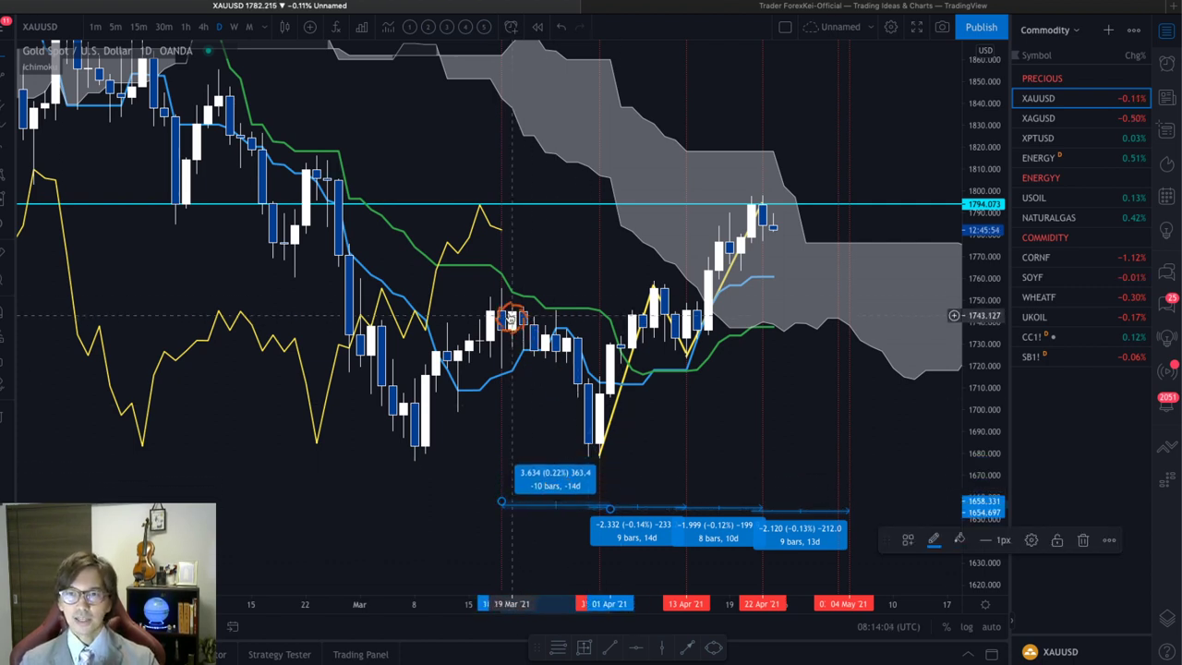
left_click(4, 78)
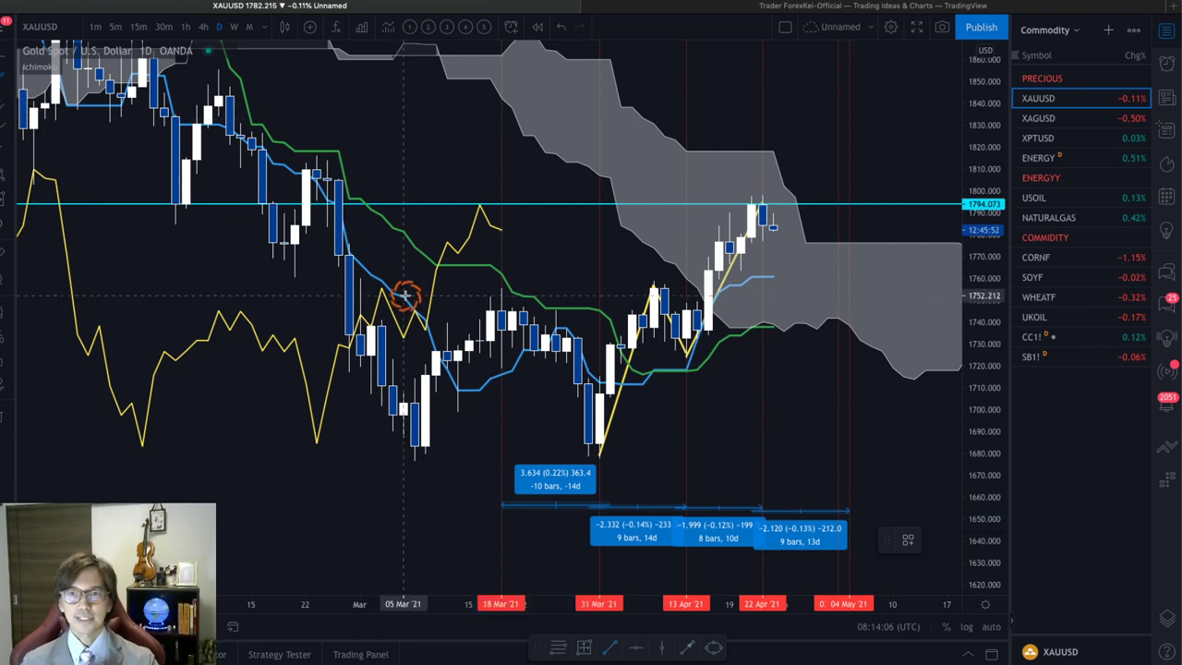
mouse_move(499, 288)
left_mouse_down()
mouse_move(563, 414)
mouse_move(598, 453)
left_mouse_up()
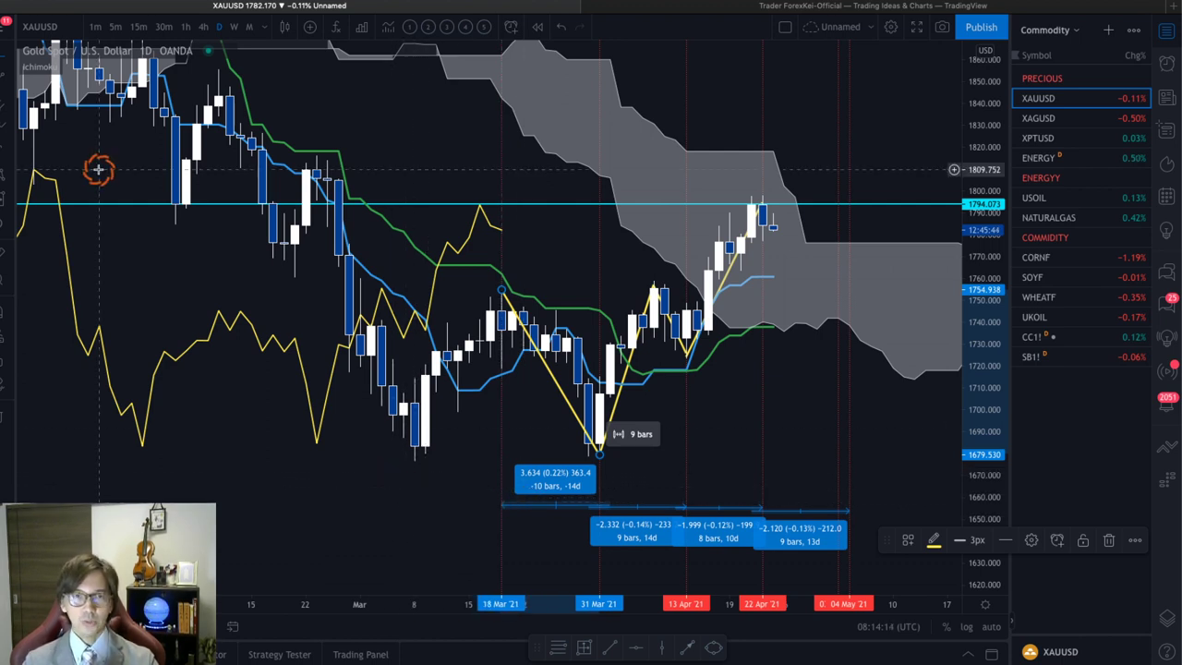
Measure 9 bars back from 19 Mar to 08 Mar beside the other ranges, and draw a trend line from the 08 Mar low to the 18 Mar high
left_click(2, 198)
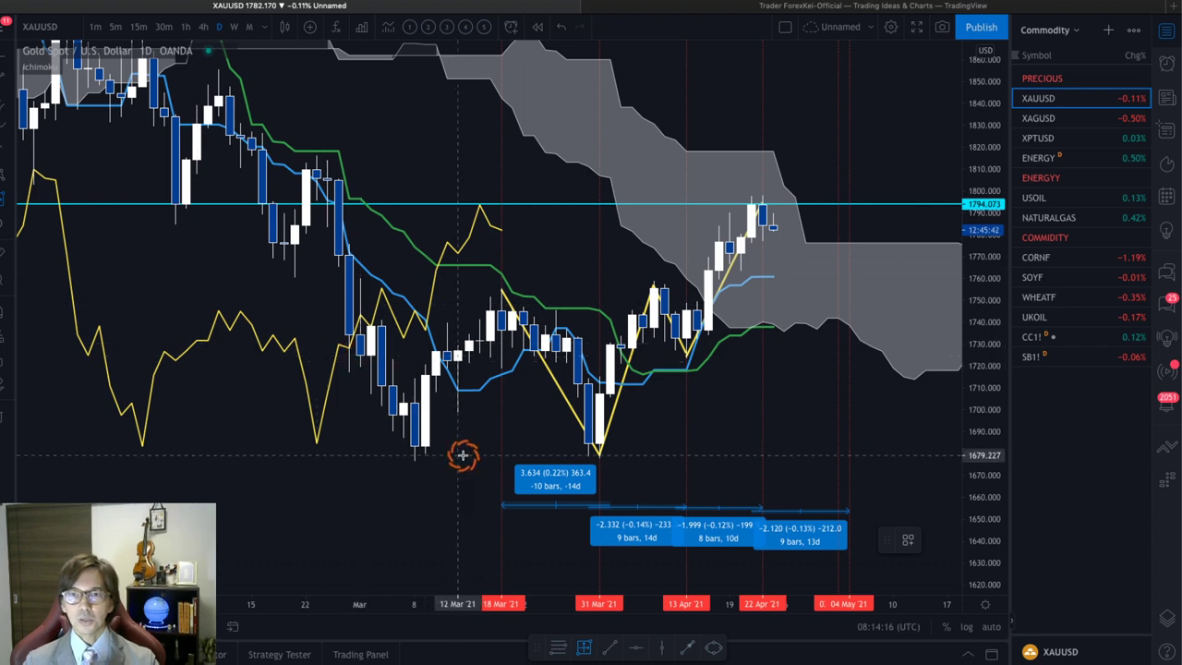
left_click(512, 507, "shift")
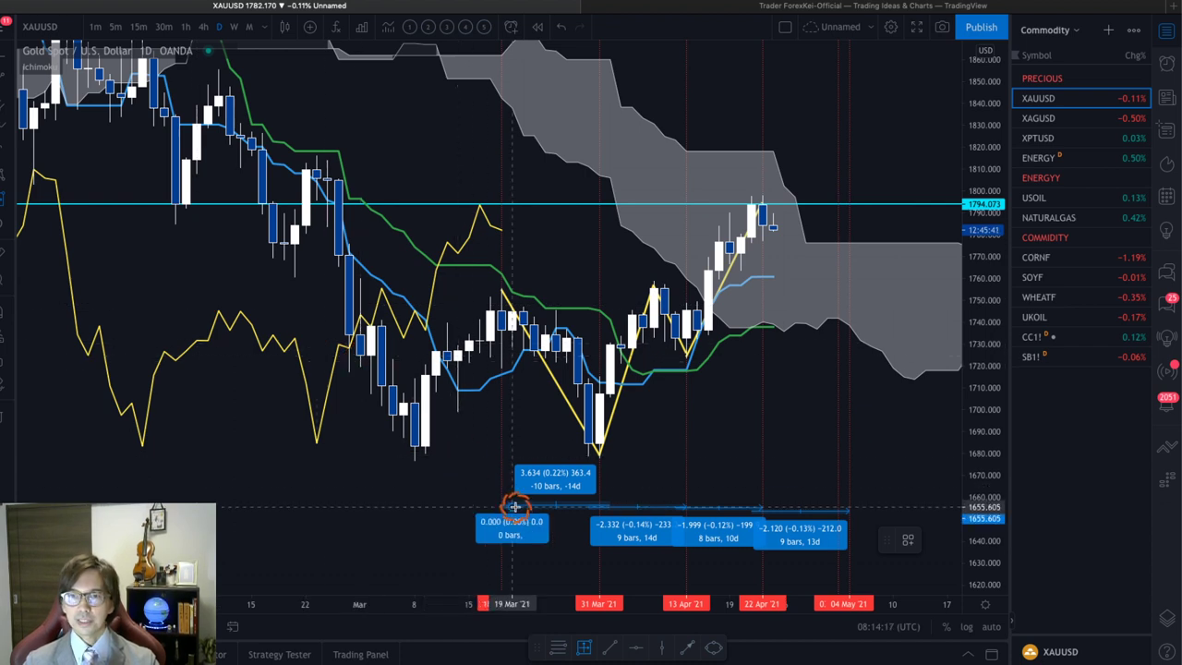
left_click(415, 509)
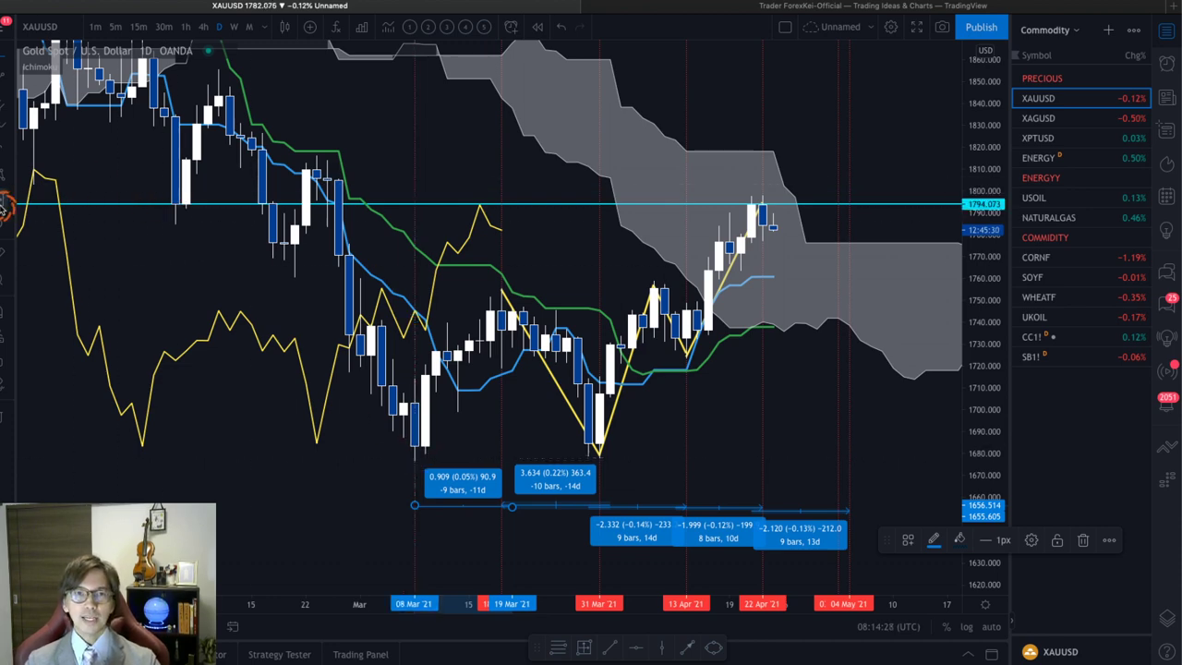
left_click(2, 80)
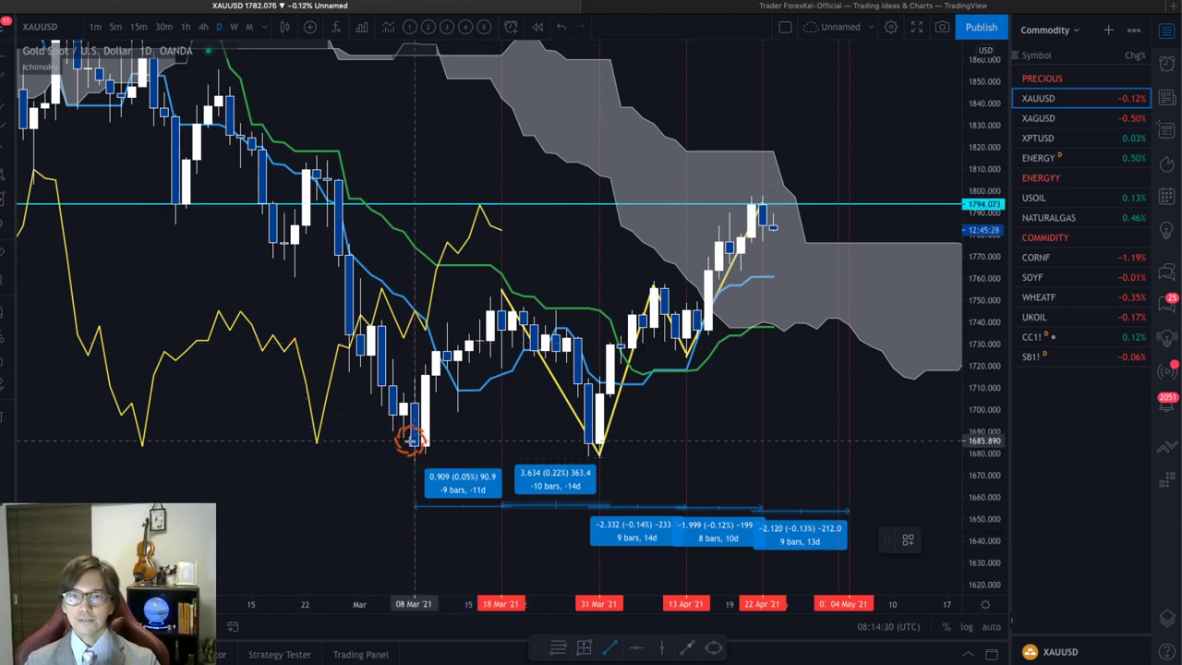
mouse_move(415, 453)
left_mouse_down()
mouse_move(465, 338)
mouse_move(500, 295)
left_mouse_up()
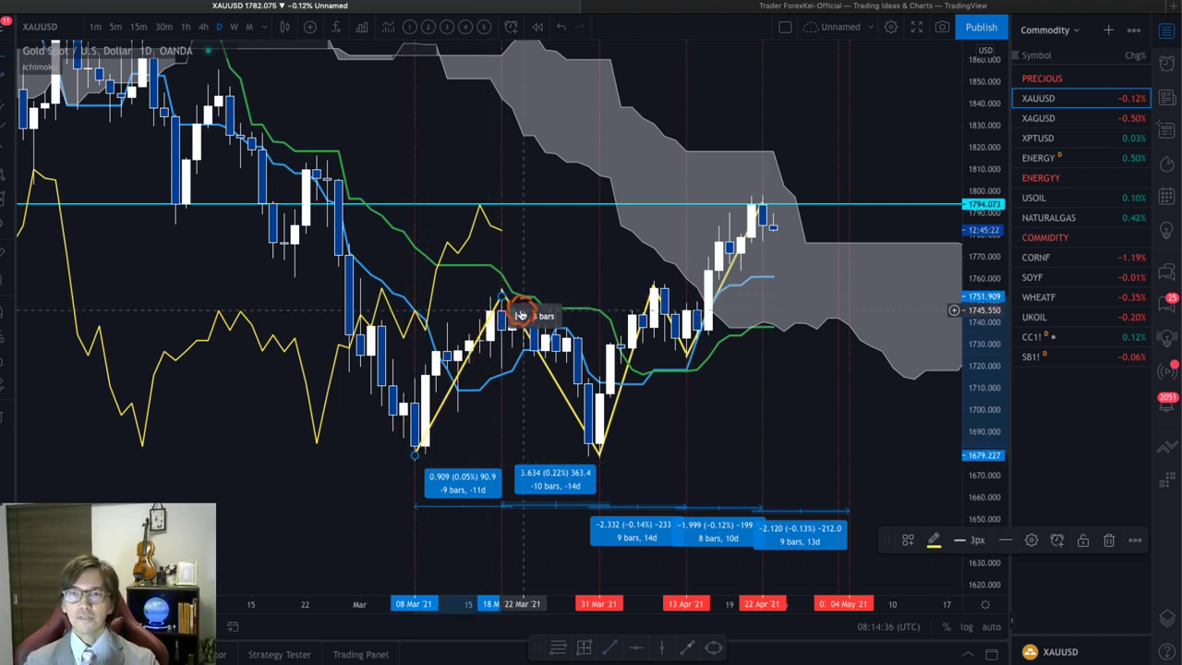
Sketch a red rising arrow from the 23 Apr candle through the cloud, ending just before the 04 May date line
left_click_drag(654, 459, 592, 362)
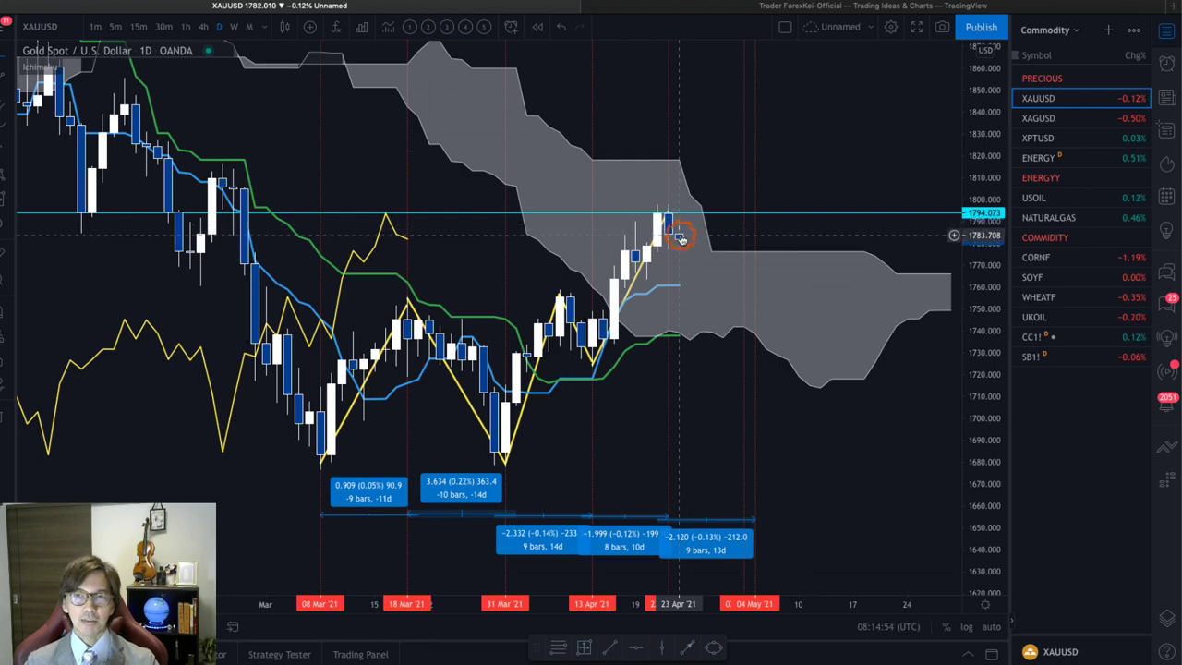
left_click_drag(805, 330, 773, 335)
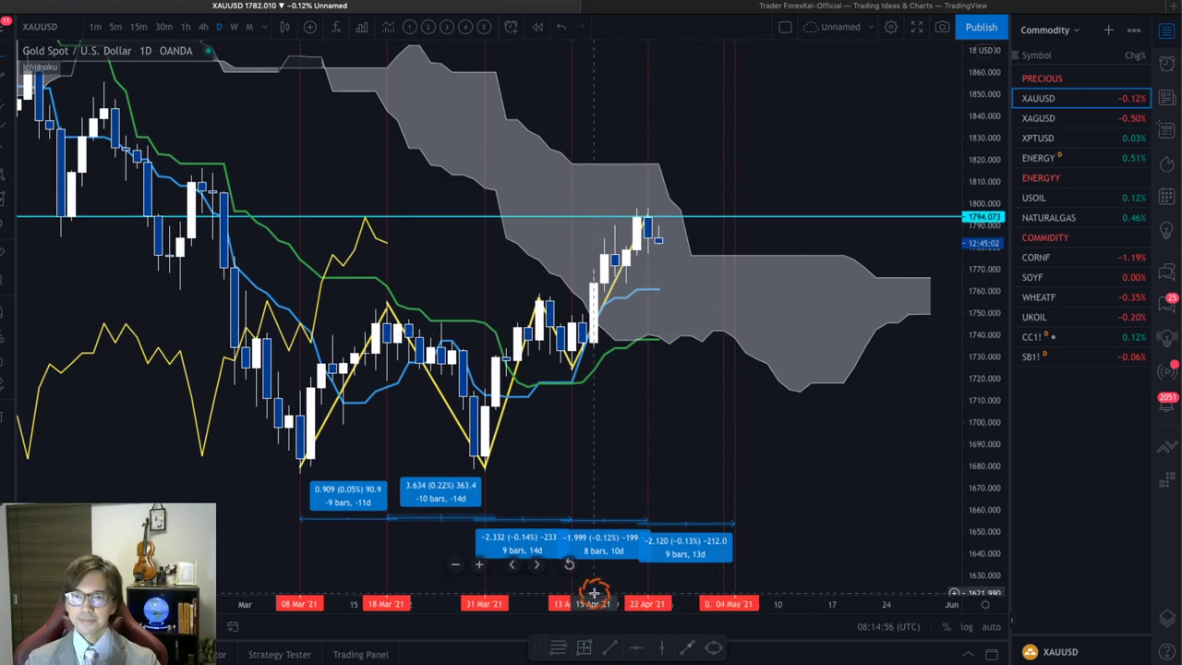
left_click_drag(593, 592, 517, 591)
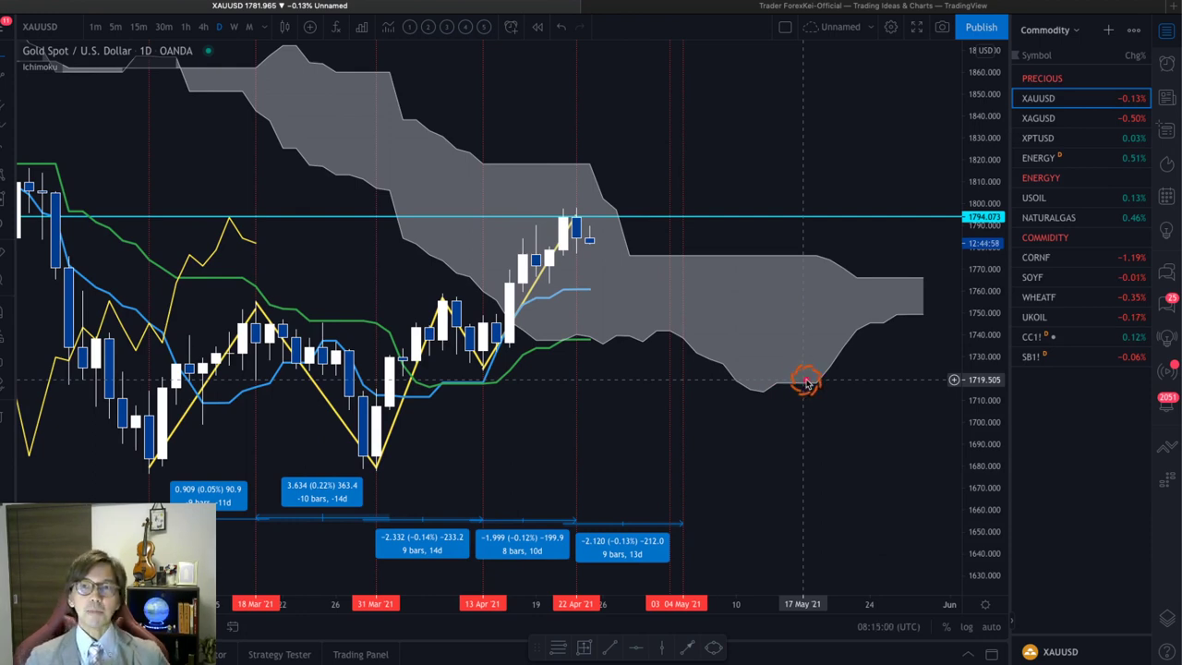
left_click_drag(596, 245, 661, 175)
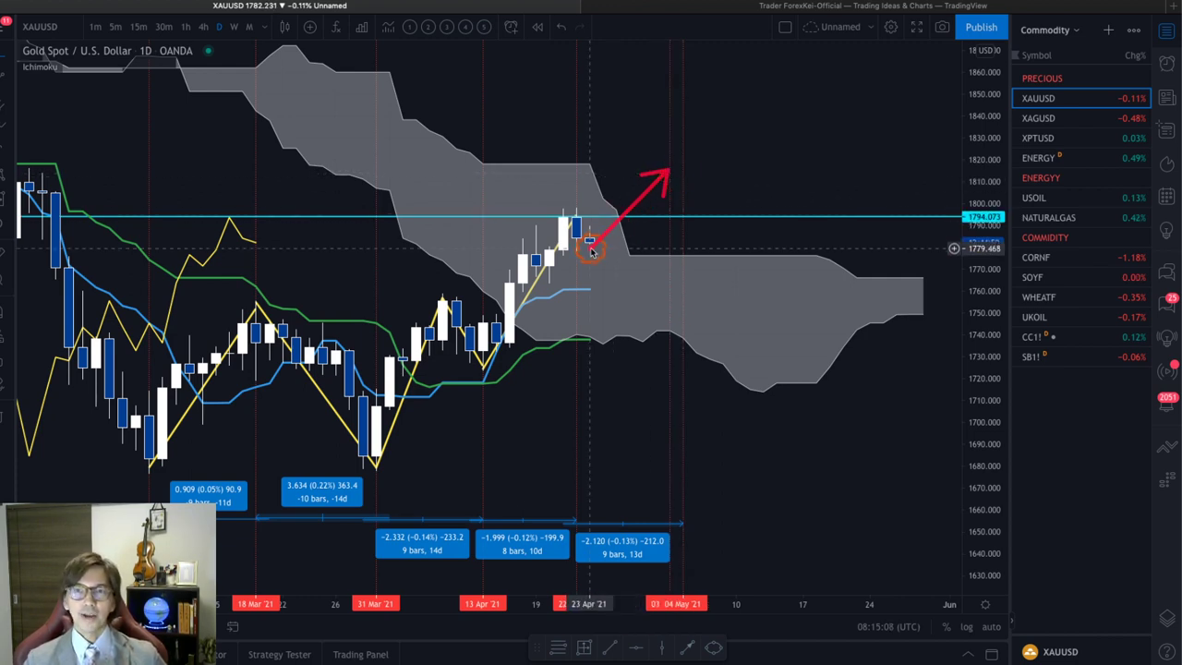
left_click(675, 163)
left_click(812, 231)
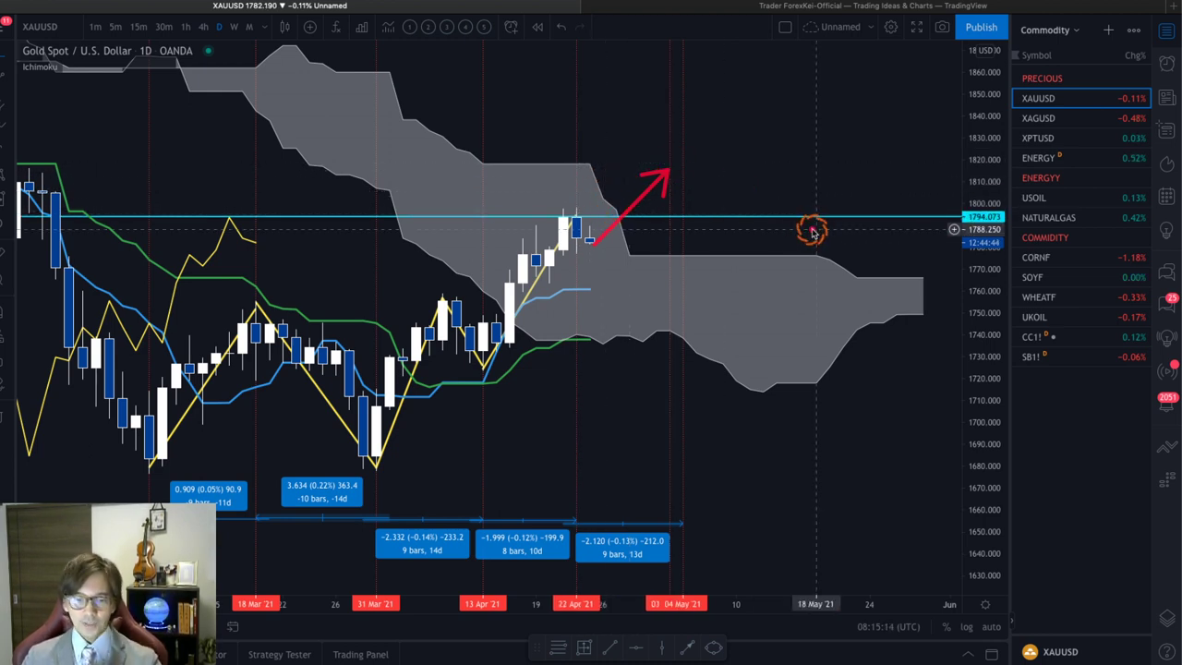
Sketch rising arrows from the future cloud, Kijun line and Chikou span, extend the price arrow with a pullback and further rise, and clear the sketches
left_click_drag(904, 312, 968, 272)
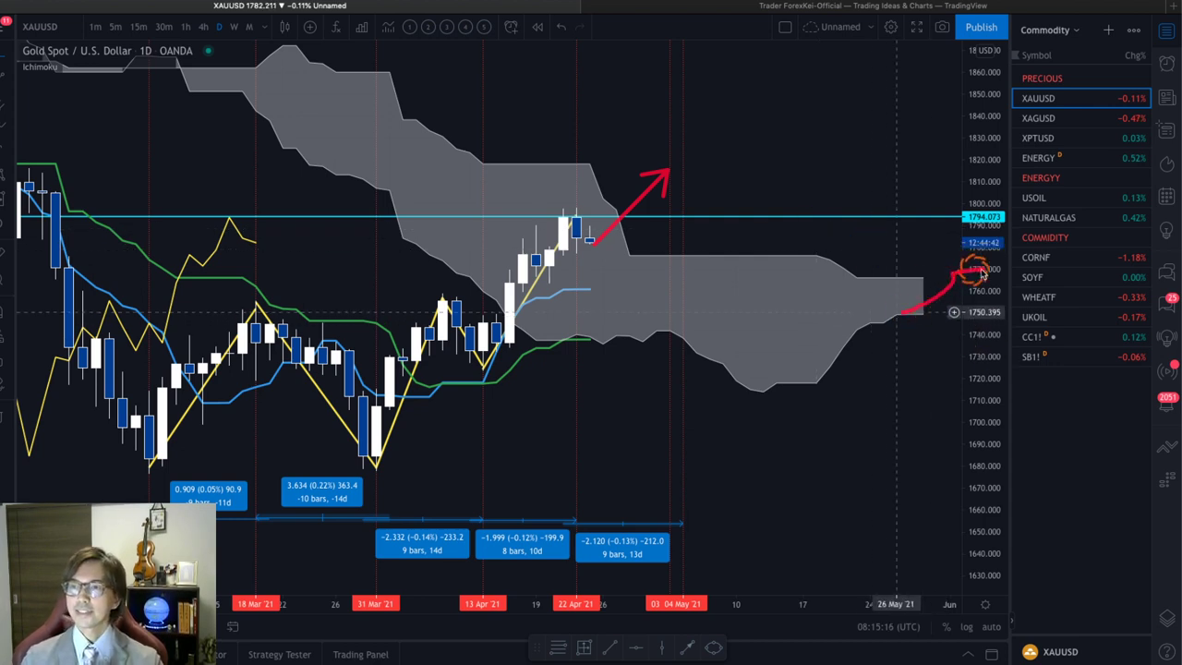
left_click_drag(580, 342, 592, 342)
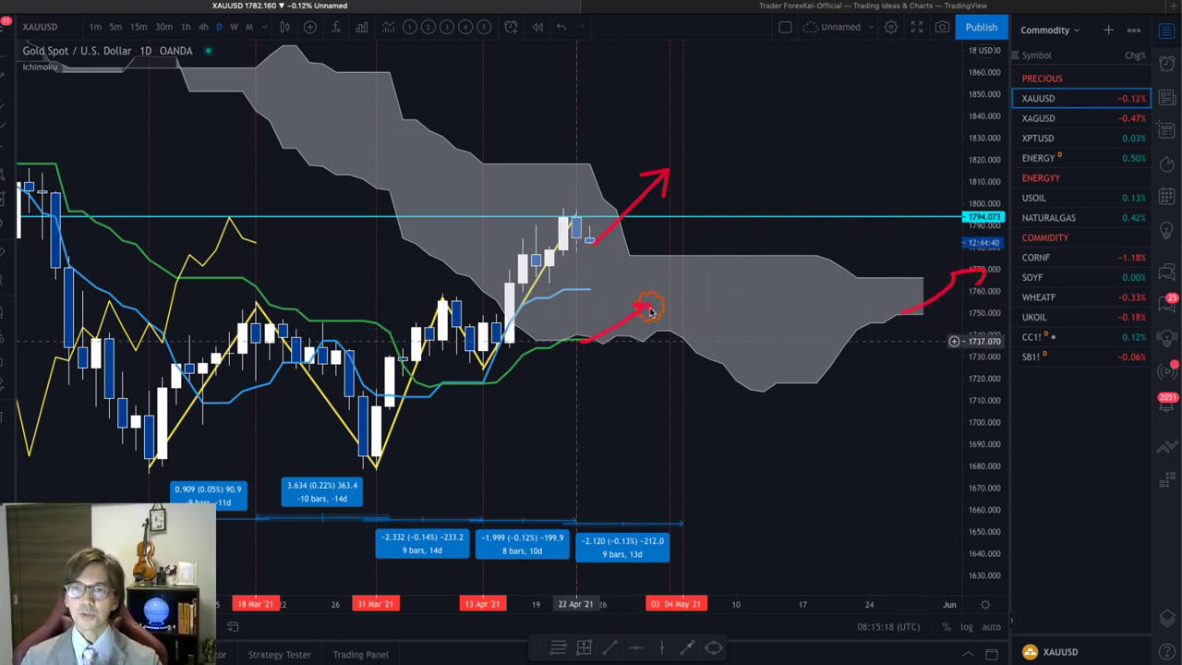
left_click_drag(255, 239, 294, 200)
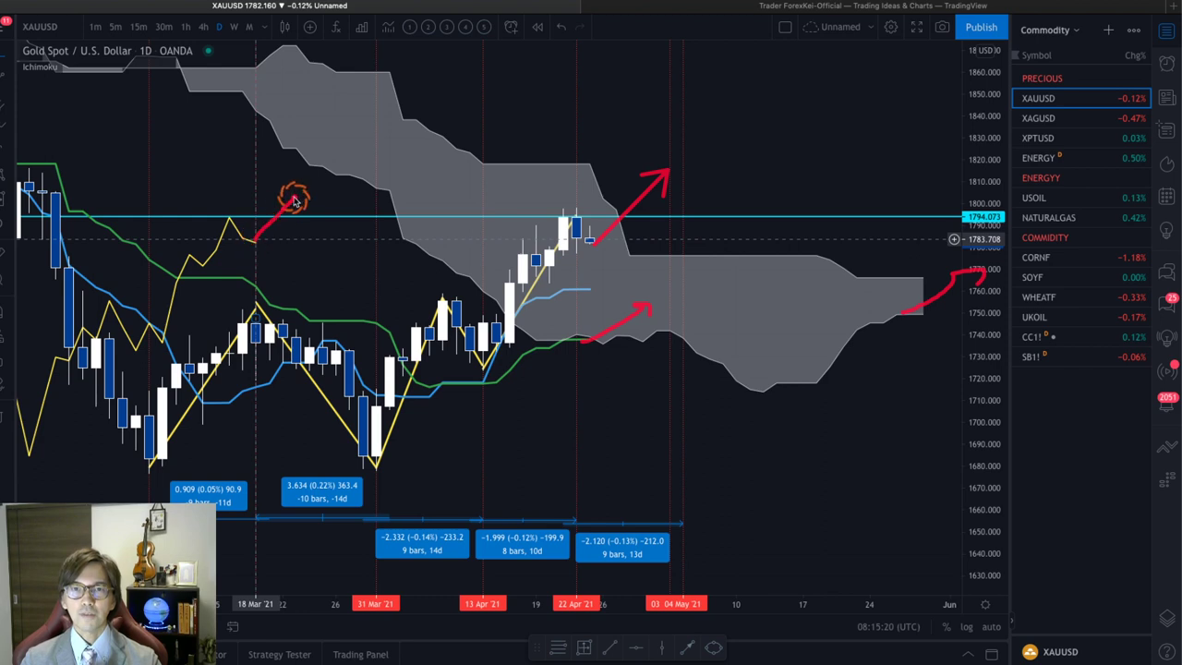
mouse_move(644, 202)
left_mouse_down()
mouse_move(668, 175)
mouse_move(686, 191)
mouse_move(749, 113)
left_mouse_up()
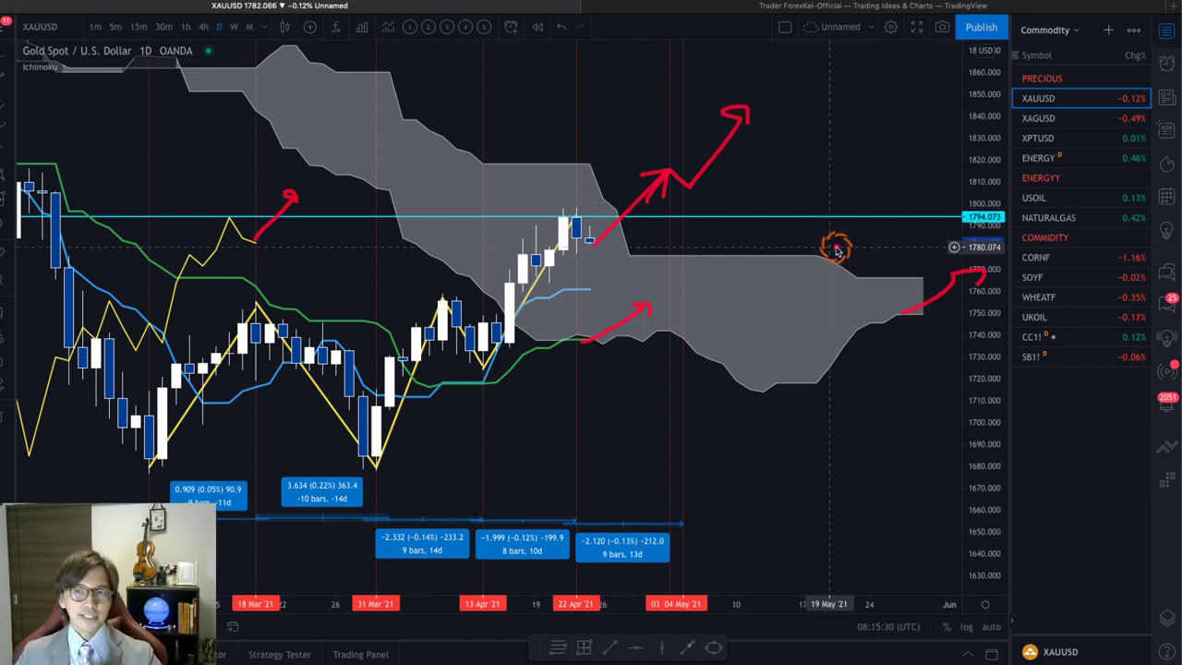
key("Escape")
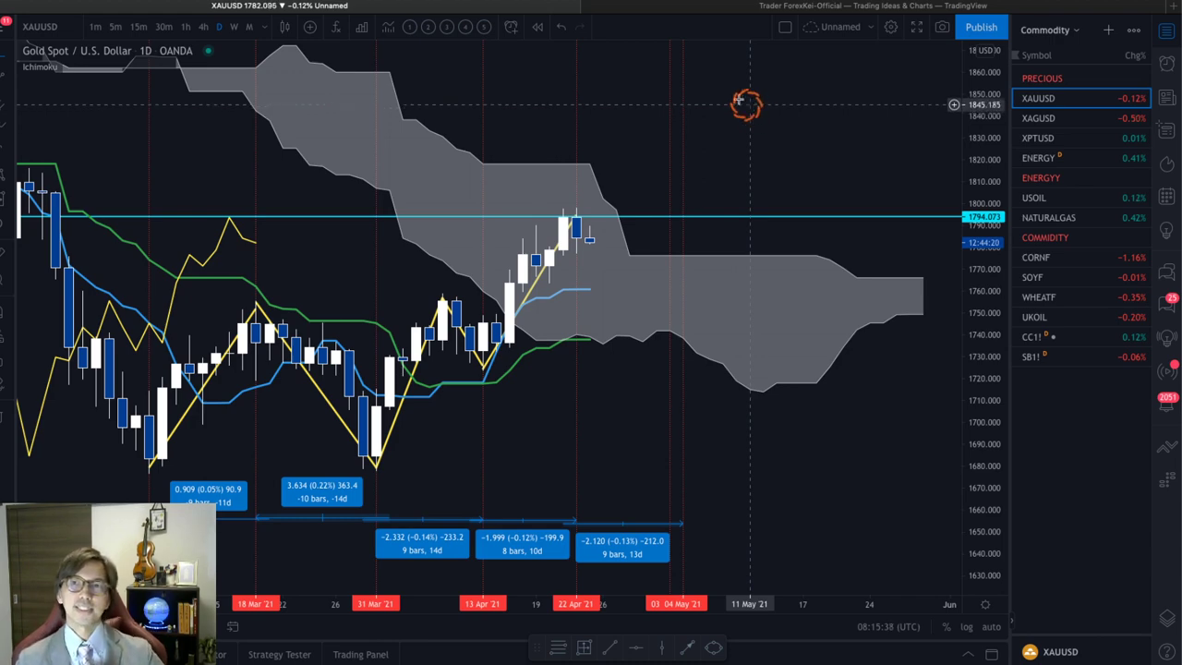
Switch to the published gold idea and highlight its H4 chart scenario about following the uptrend while the market is above Kijun sen
left_click(659, 8)
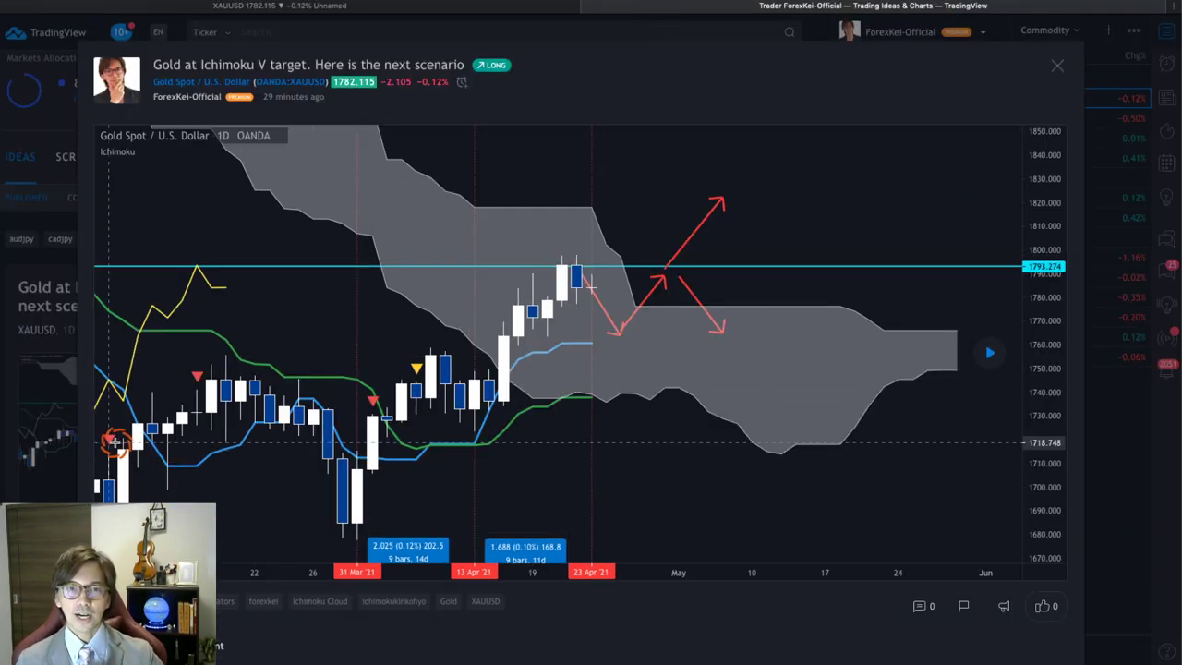
scroll(111, 445, "down", 10)
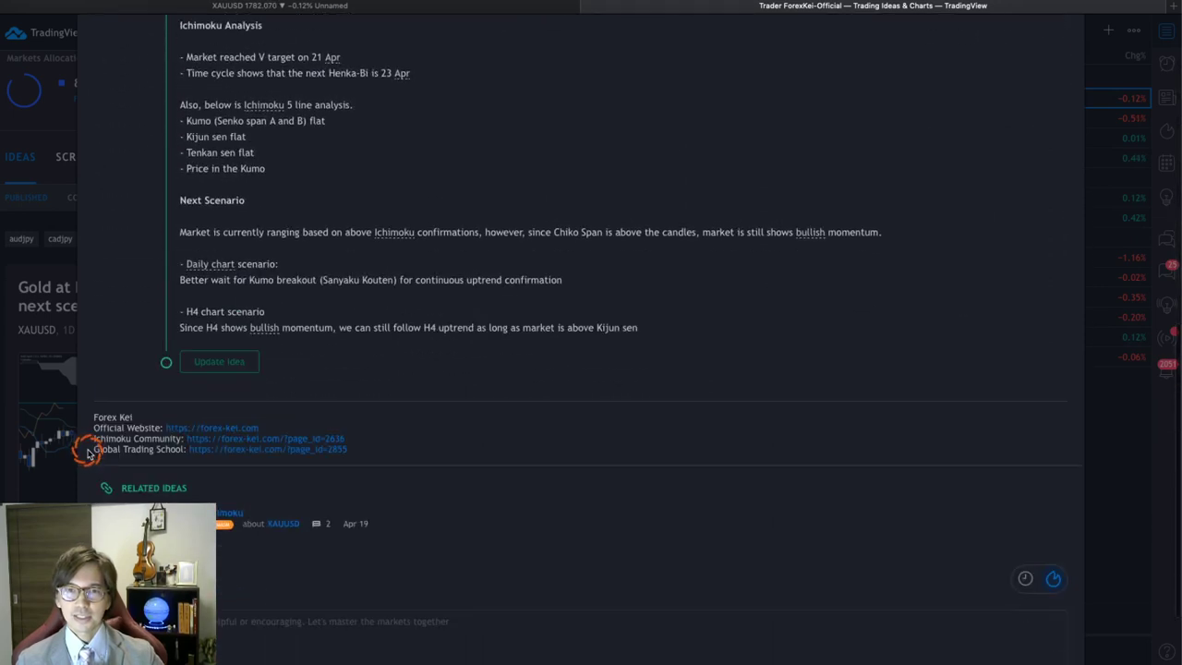
scroll(337, 324, "down", 1)
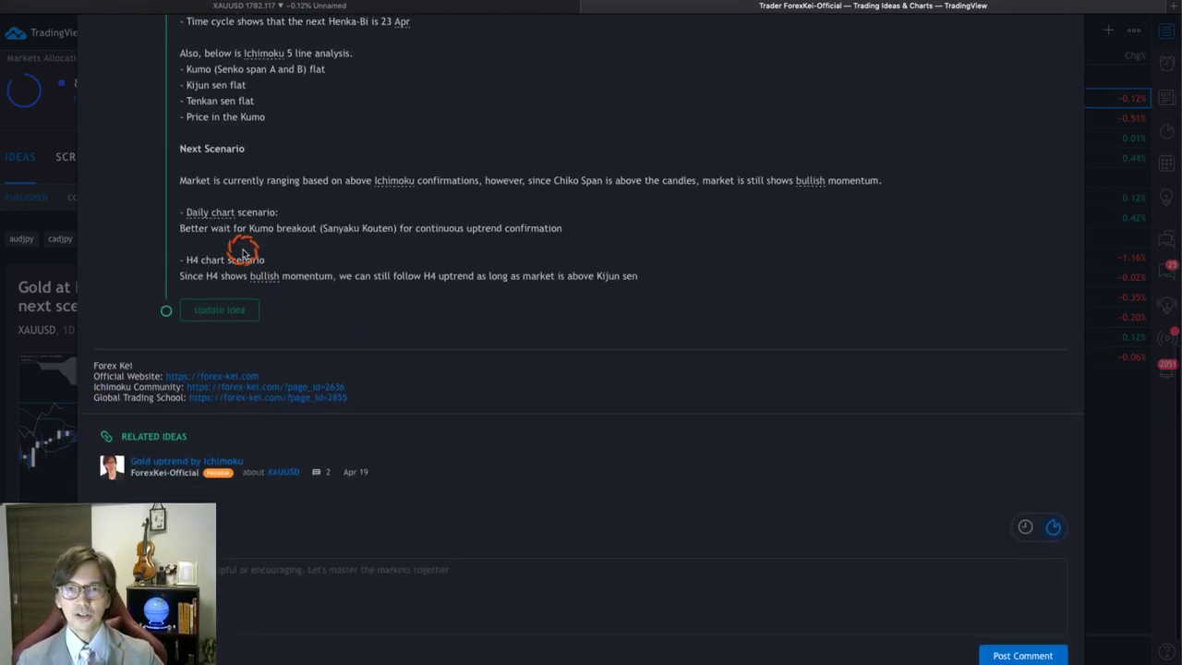
left_click_drag(186, 261, 641, 273)
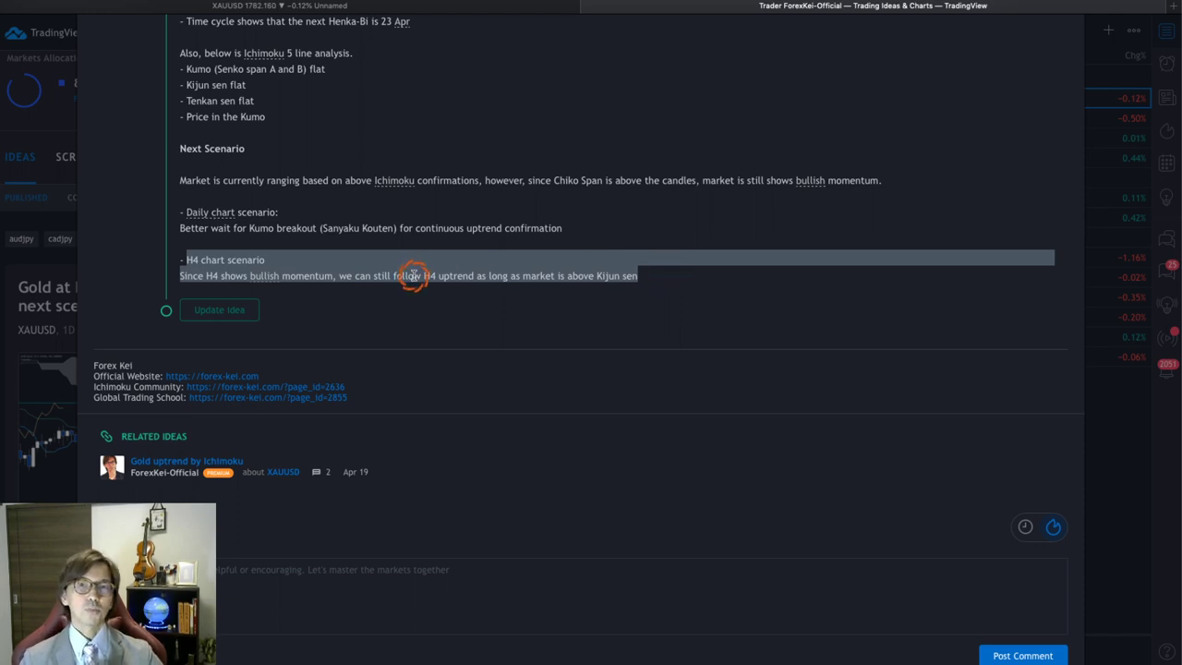
left_click(369, 276)
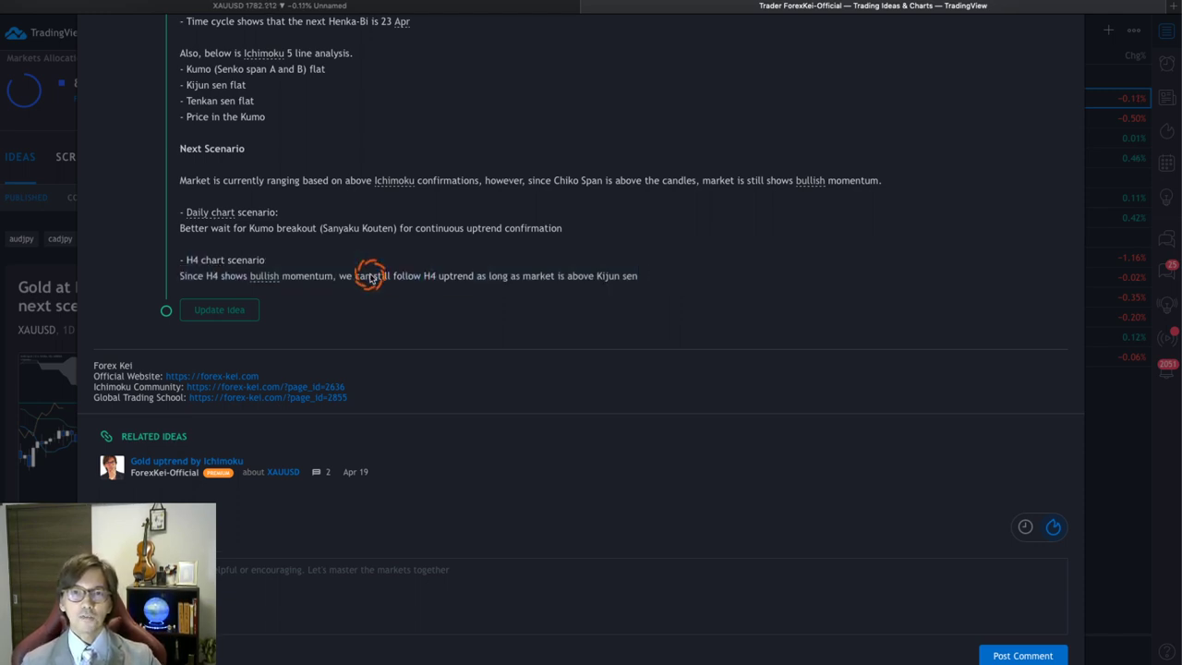
left_click_drag(340, 276, 622, 271)
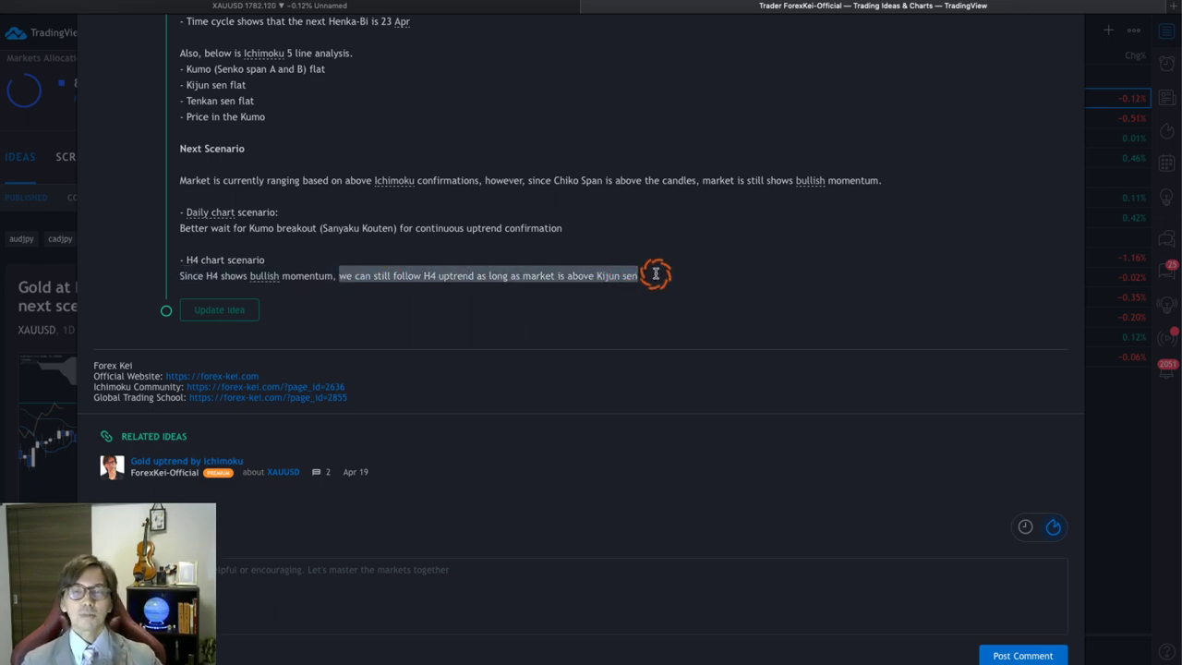
scroll(138, 258, "up", 10)
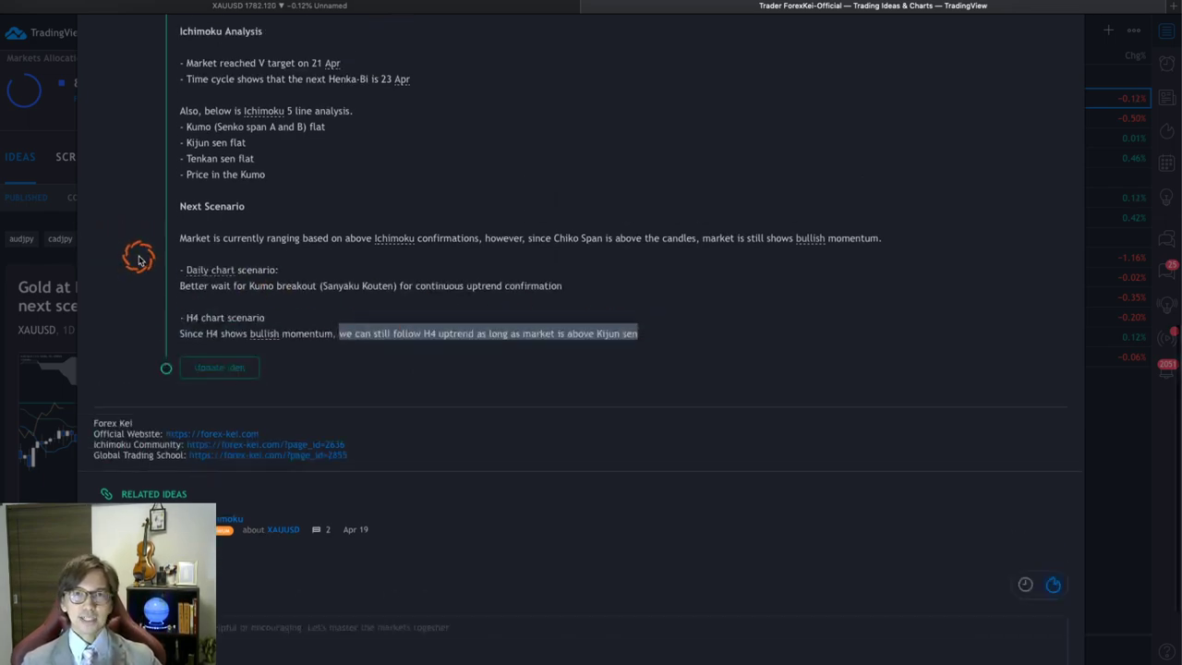
Return to the gold chart, switch it to the 4-hour timeframe and rescale it to show the candles from mid-April onward
left_click(150, 7)
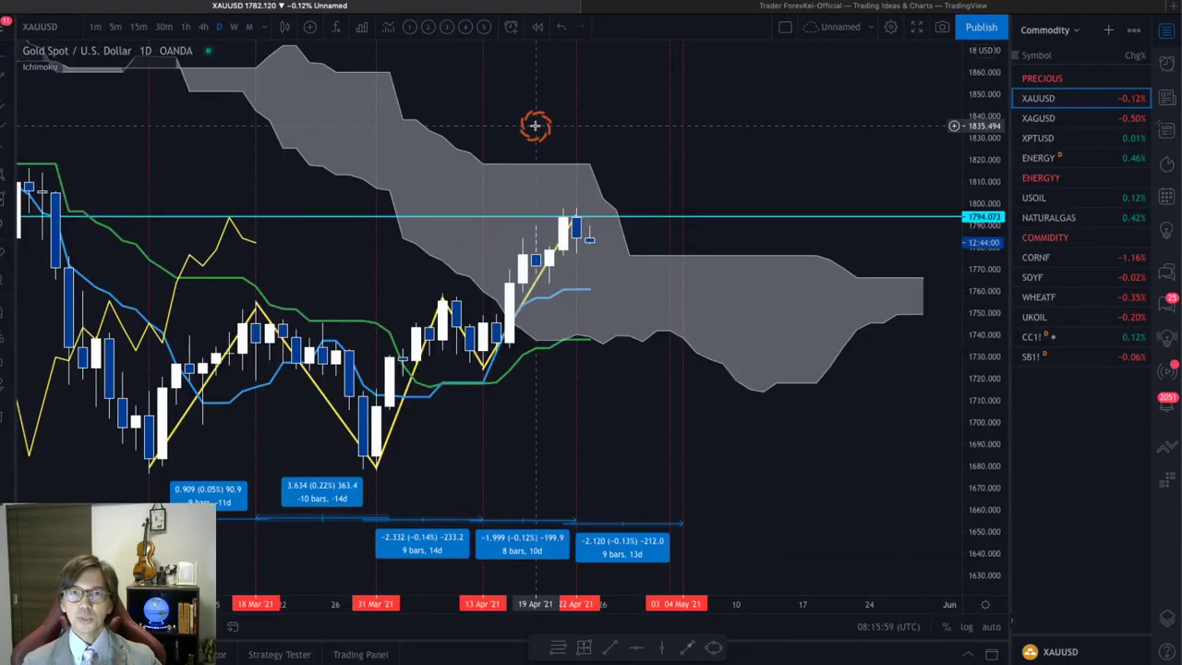
left_click(203, 27)
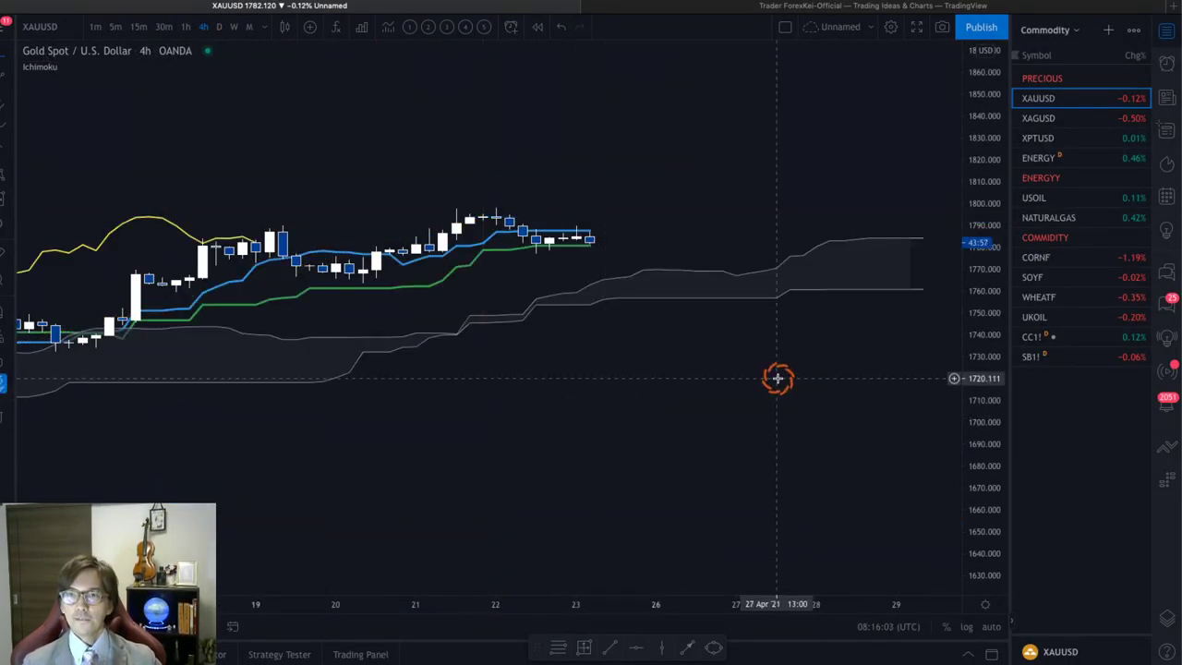
left_click_drag(975, 415, 977, 130)
left_click_drag(728, 283, 752, 312)
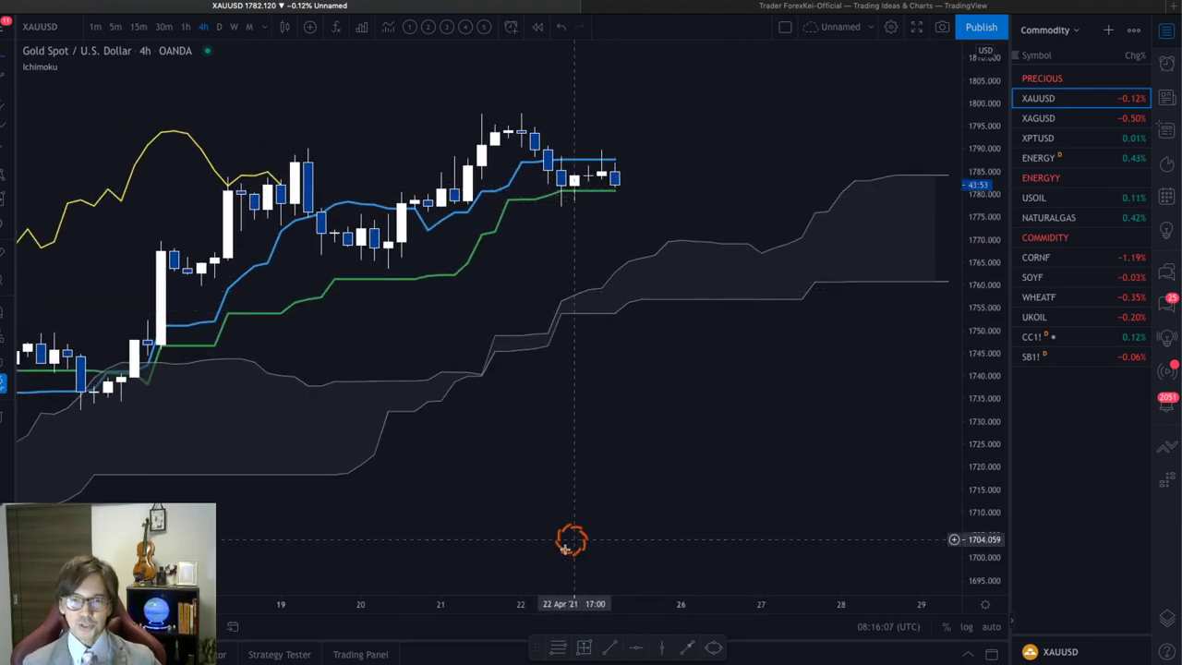
left_click_drag(322, 610, 422, 607)
left_click_drag(561, 441, 554, 449)
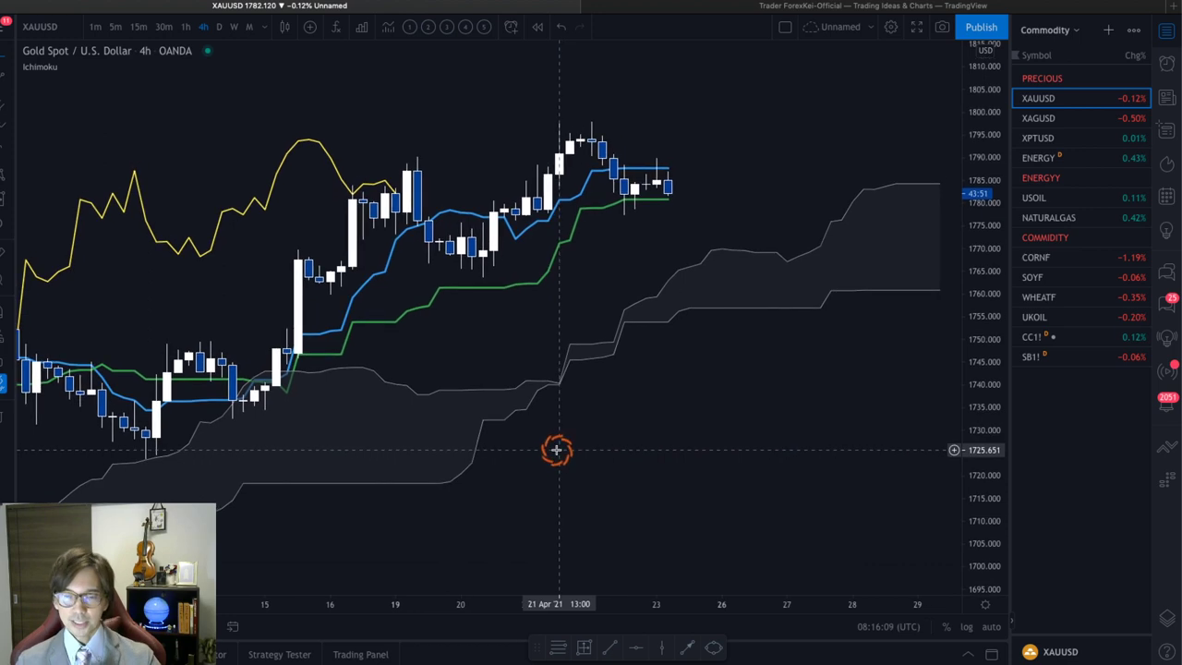
Trace the 4-hour swings with red arrows, sketch rising and falling scenarios, underline the Kijun level, cross the cloud's upper edge, and clear the sketches
mouse_move(263, 391)
left_mouse_down()
mouse_move(391, 169)
mouse_move(409, 161)
mouse_move(481, 256)
mouse_move(578, 136)
mouse_move(628, 196)
mouse_move(667, 173)
mouse_move(677, 194)
left_mouse_up()
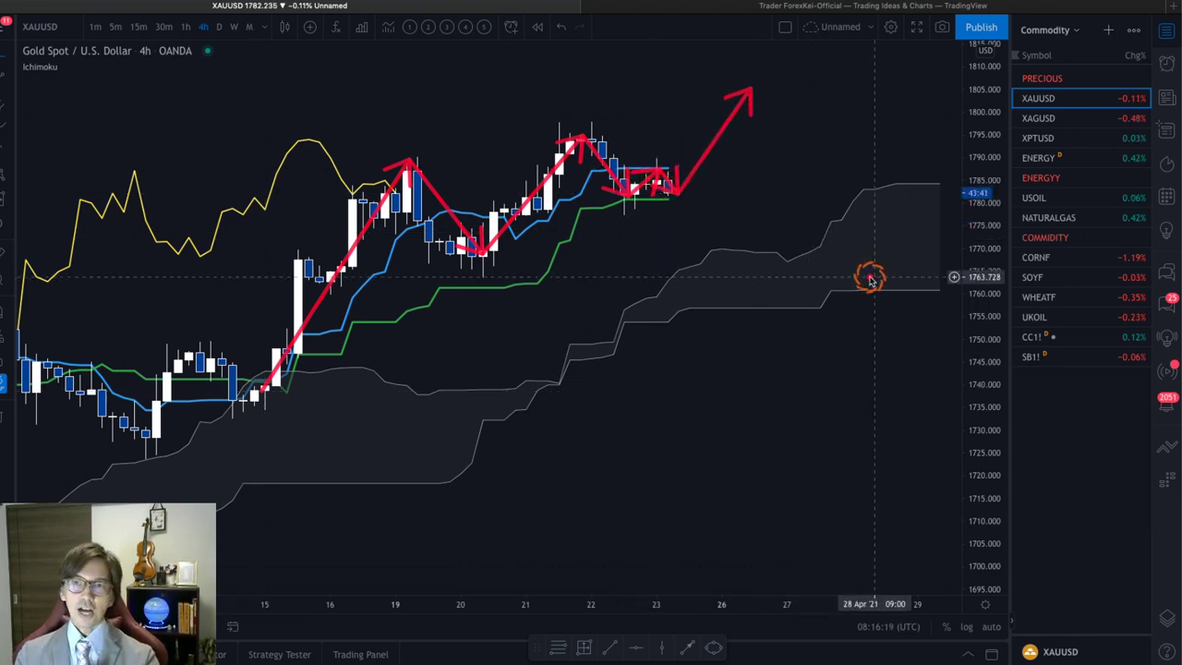
left_click_drag(680, 201, 702, 235)
left_click_drag(646, 196, 717, 195)
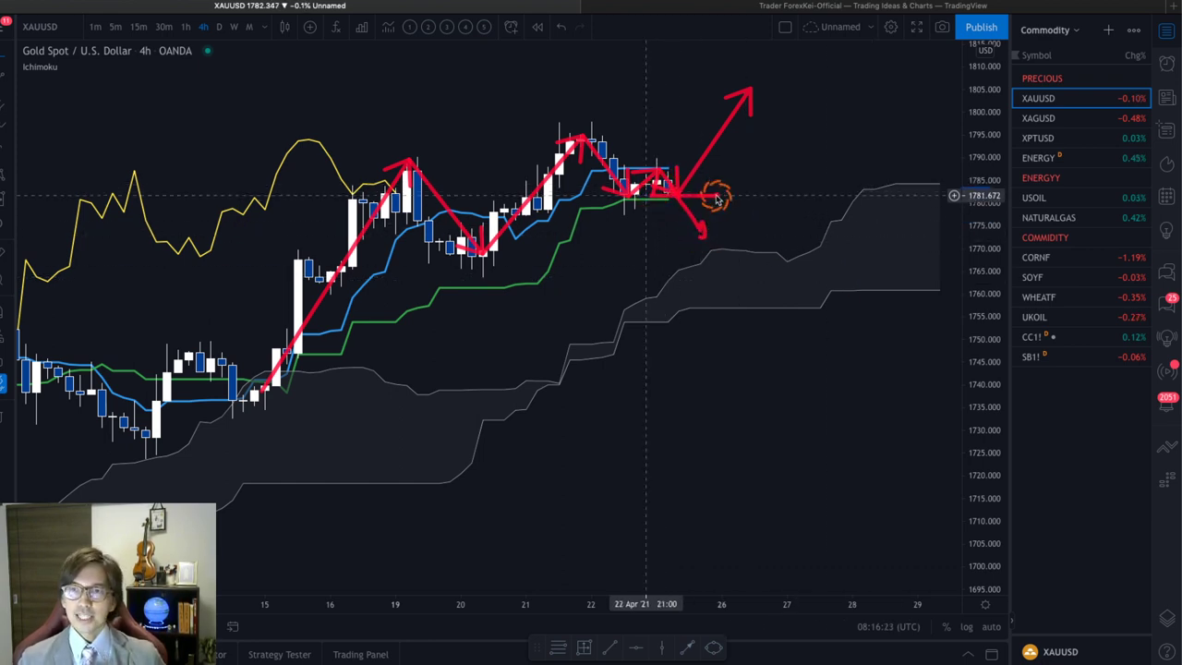
left_click_drag(716, 251, 715, 249)
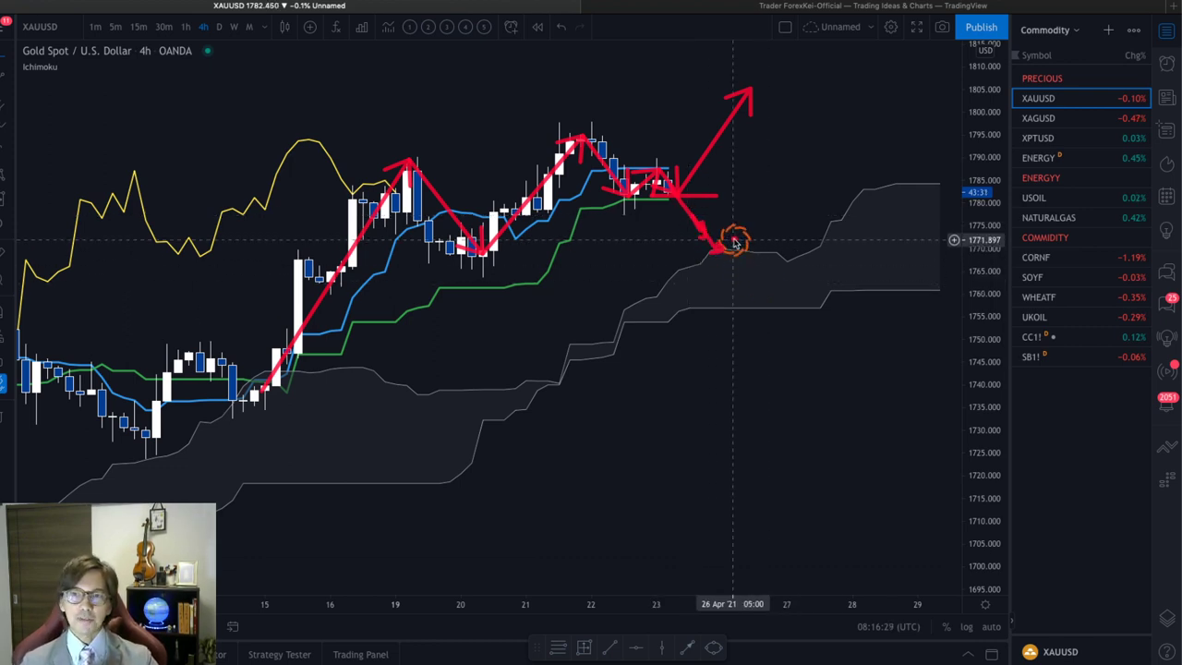
mouse_move(730, 231)
left_mouse_down()
mouse_move(758, 265)
mouse_move(739, 258)
left_mouse_up()
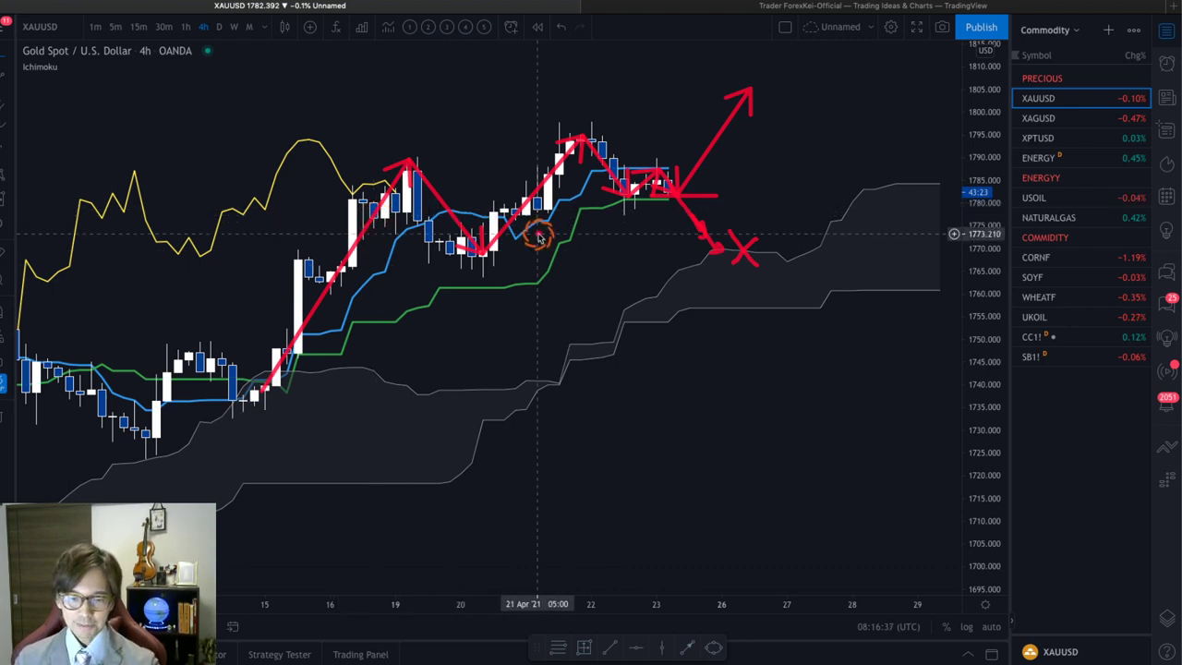
key("Escape")
Circle the Chikou span among the candles, sketch rising arrows from it and the latest candle, and mark the recent-high breakout with a B
mouse_move(405, 220)
left_mouse_down()
mouse_move(366, 163)
mouse_move(414, 220)
left_mouse_up()
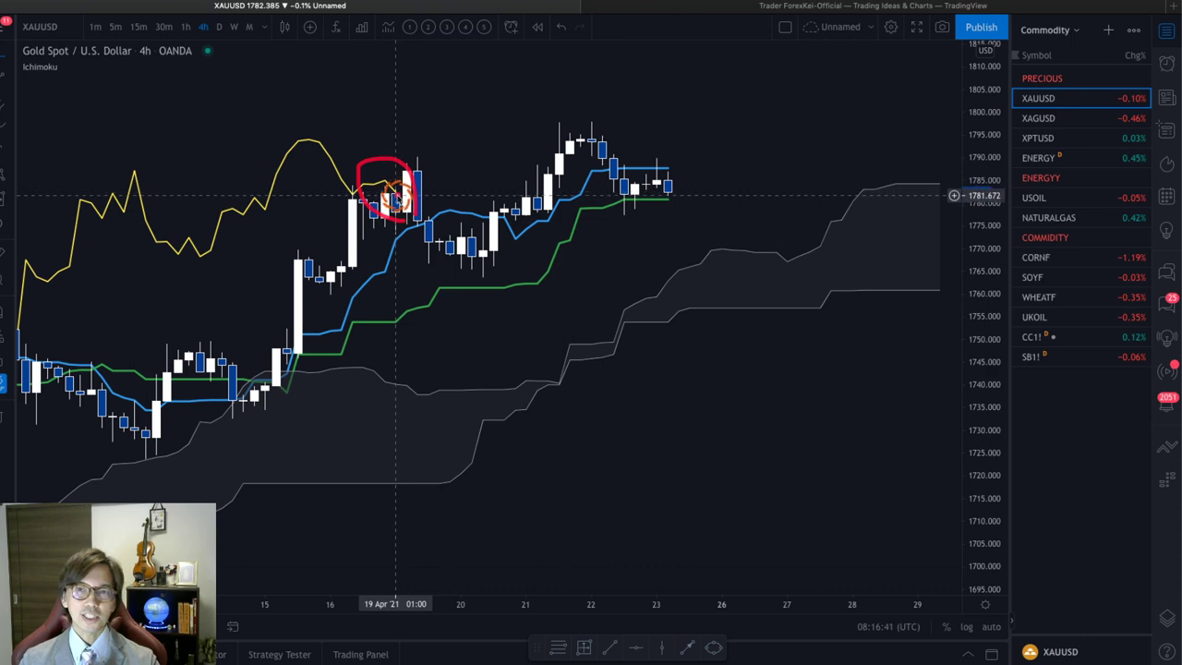
mouse_move(409, 169)
left_mouse_down()
mouse_move(435, 123)
mouse_move(450, 138)
left_mouse_up()
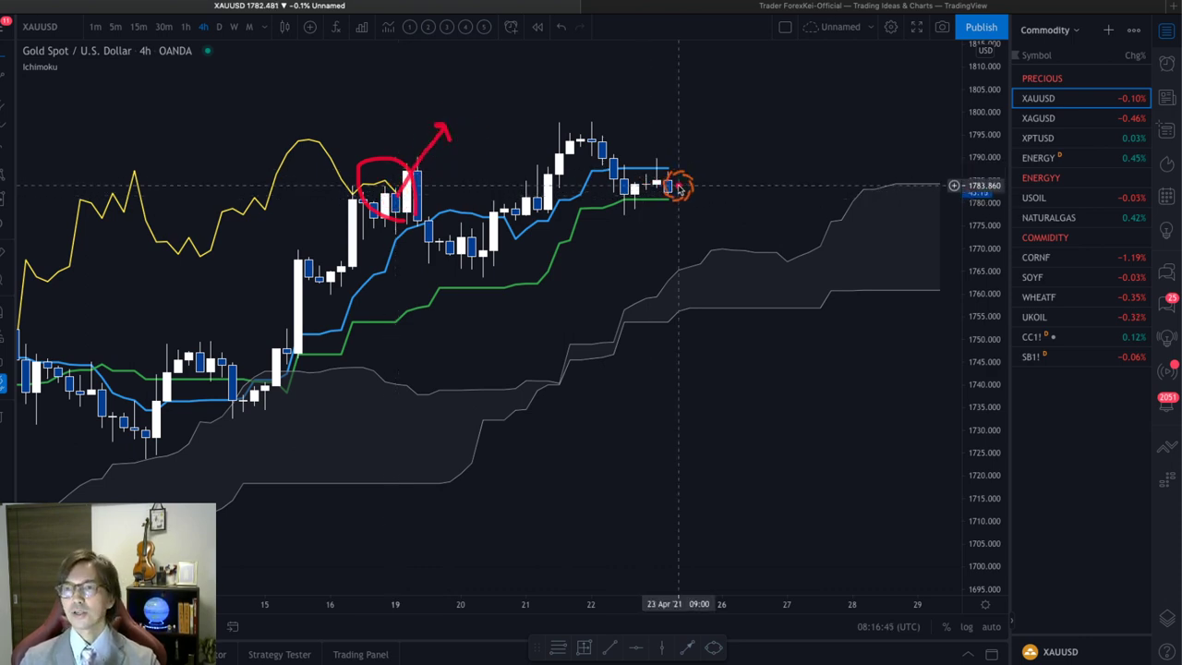
mouse_move(671, 190)
left_mouse_down()
mouse_move(719, 134)
mouse_move(769, 165)
left_mouse_up()
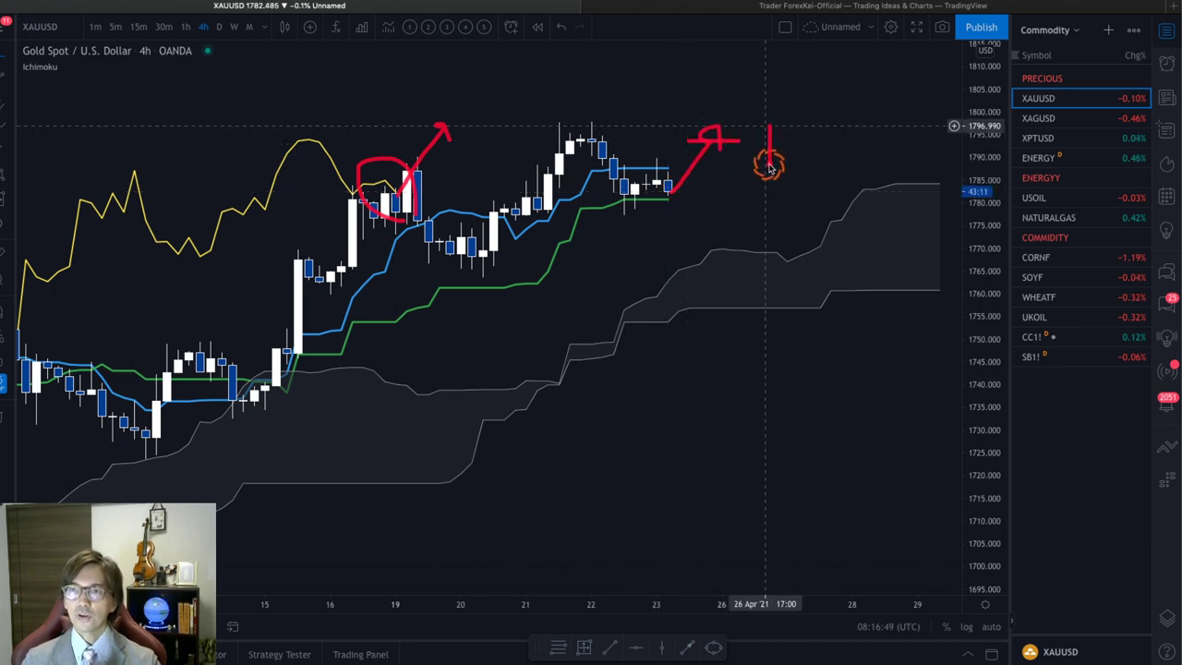
mouse_move(767, 122)
left_mouse_down()
mouse_move(797, 124)
mouse_move(775, 169)
left_mouse_up()
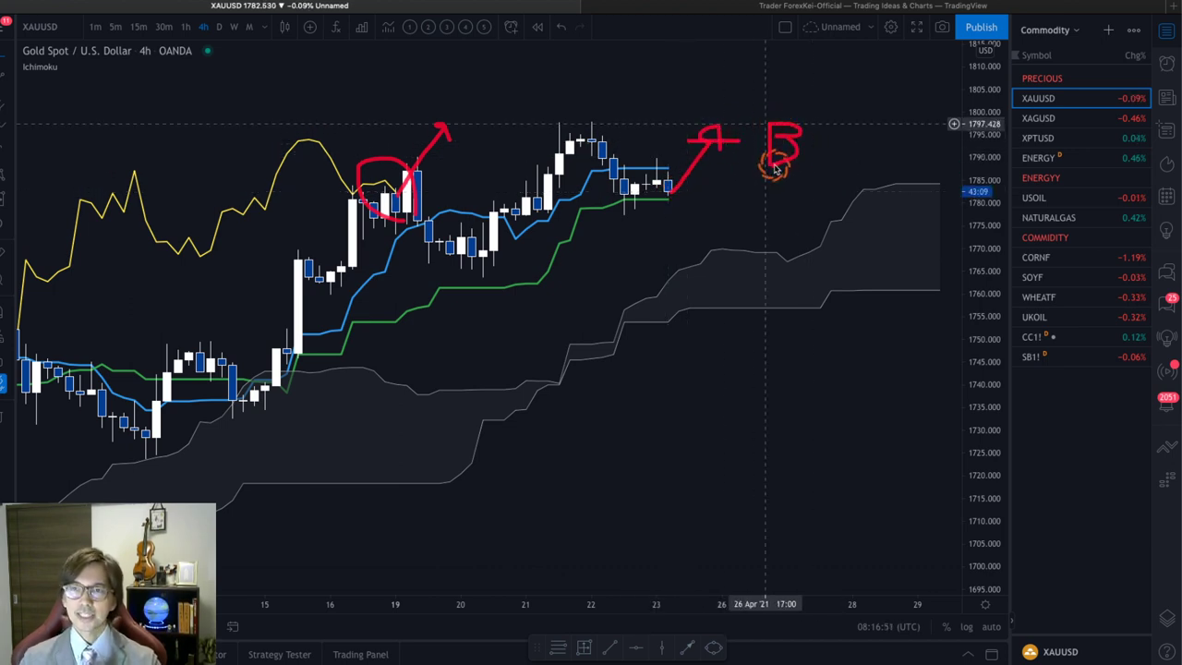
mouse_move(671, 190)
left_mouse_down()
mouse_move(776, 43)
mouse_move(794, 81)
left_mouse_up()
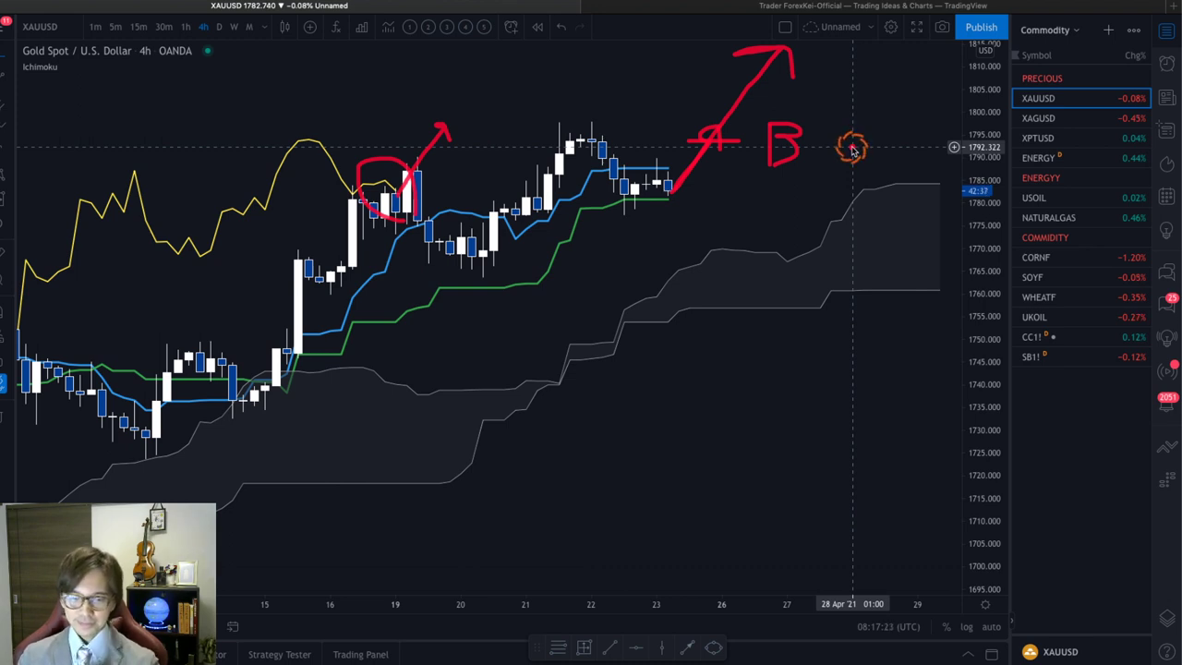
Clear the red sketches from the 4-hour chart and review the daily and H4 scenarios in the published gold idea
key("Escape")
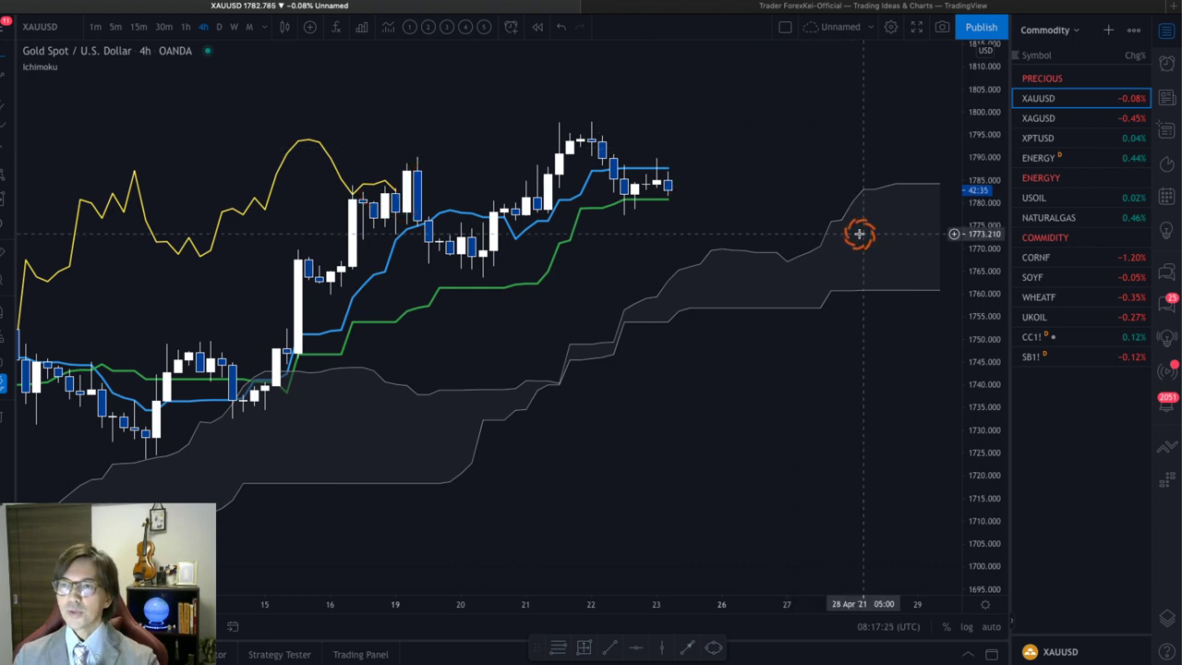
left_click(654, 11)
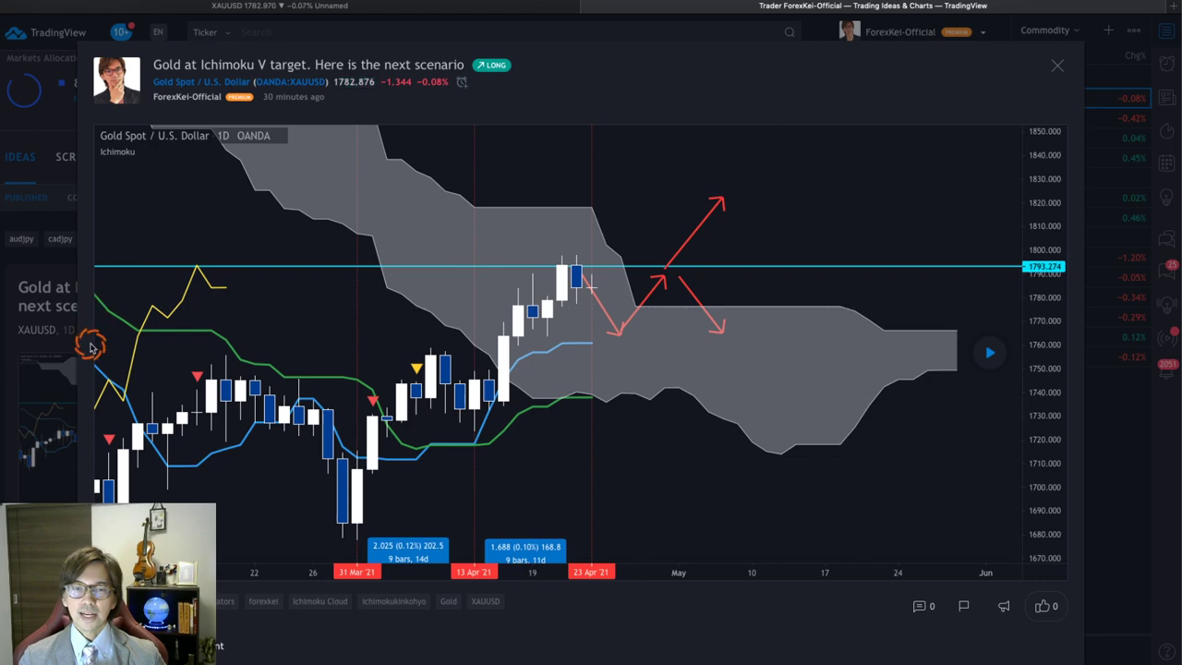
scroll(90, 372, "down", 10)
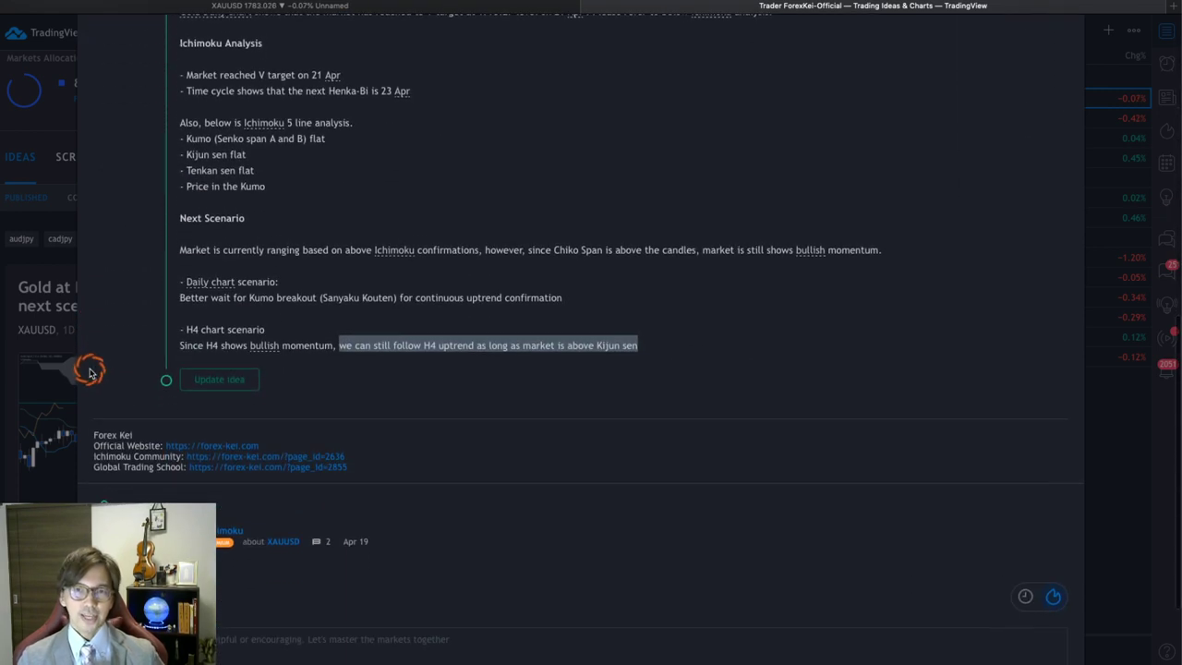
left_click(89, 372)
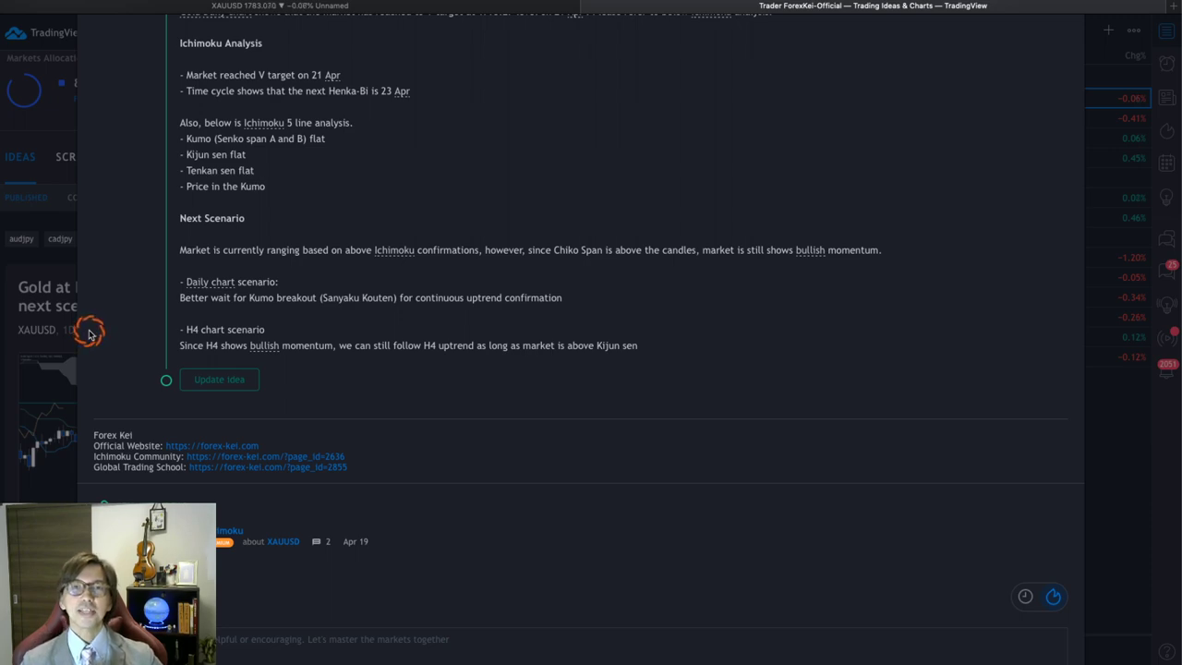
scroll(90, 332, "up", 10)
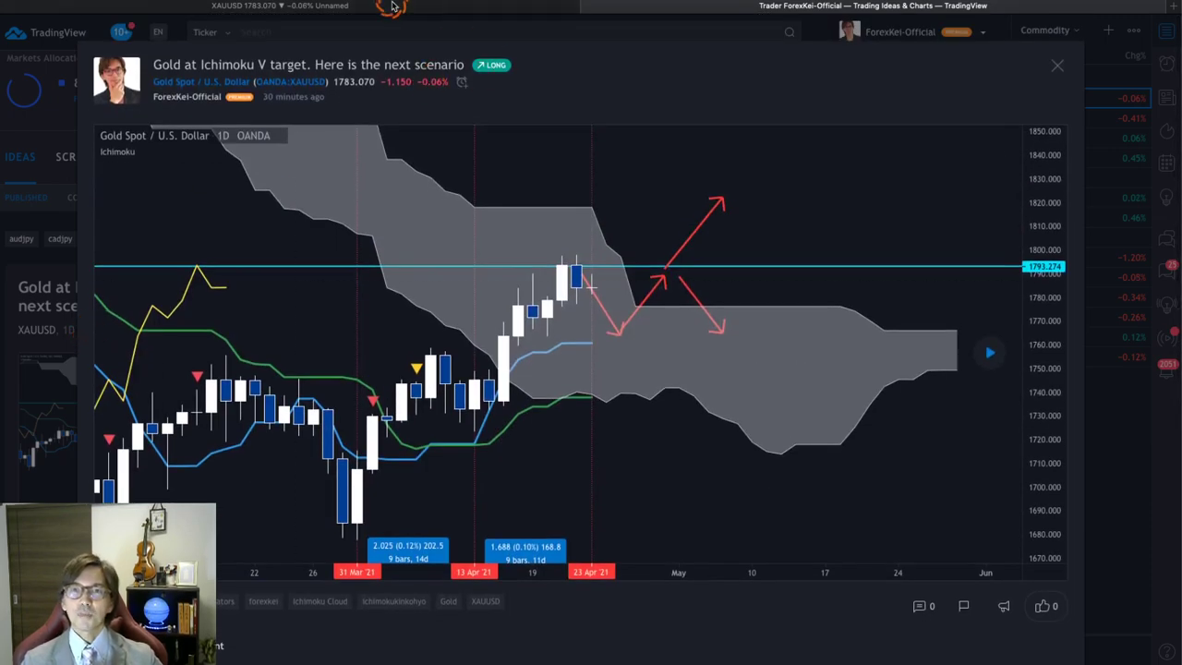
Return to the gold chart, switch it to the daily timeframe, and rescale and shift it to show the time cycles through 4 May
left_click(420, 4)
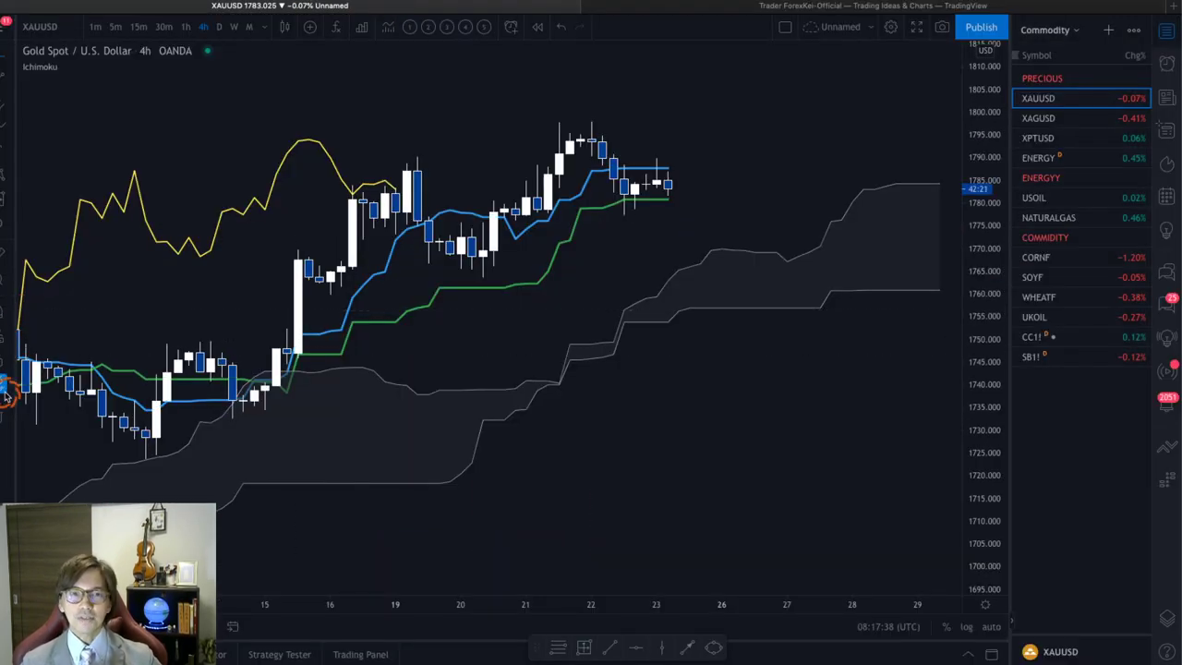
left_click(219, 26)
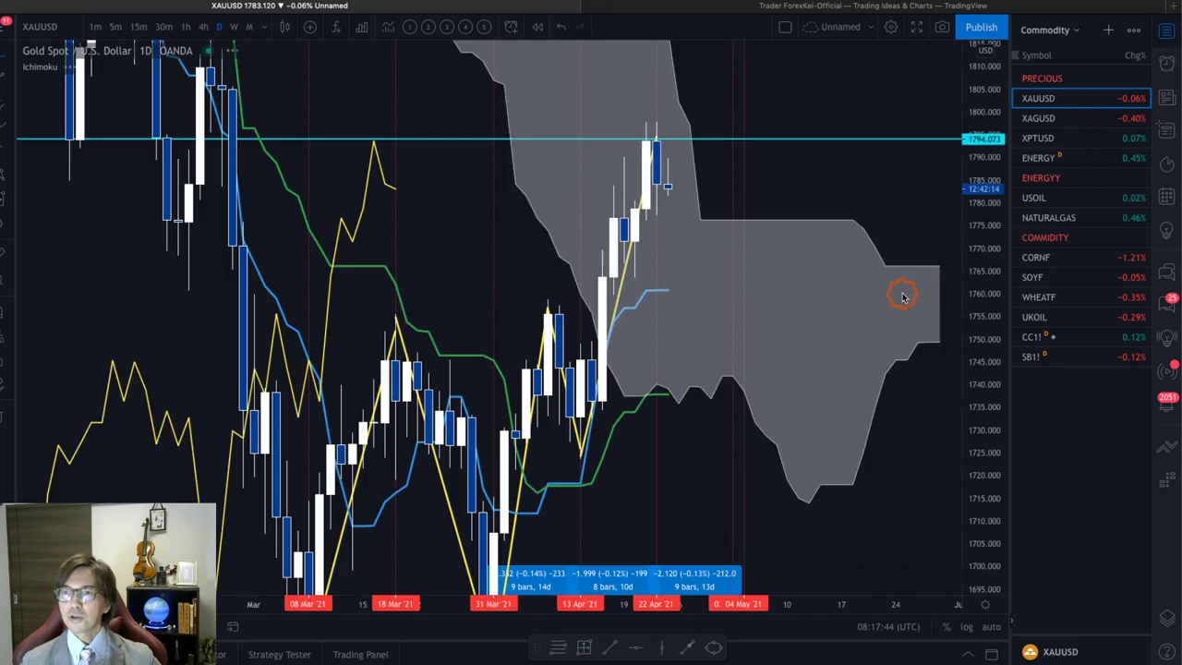
left_click_drag(980, 196, 981, 457)
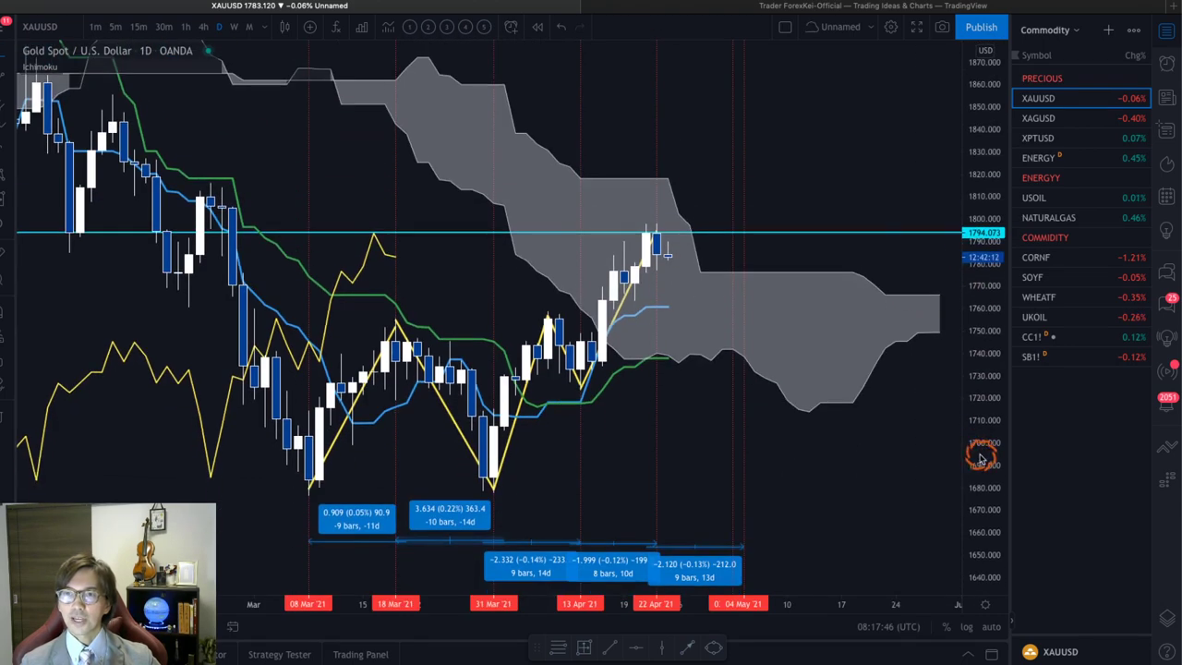
left_click_drag(864, 415, 863, 404)
left_click_drag(970, 305, 872, 354)
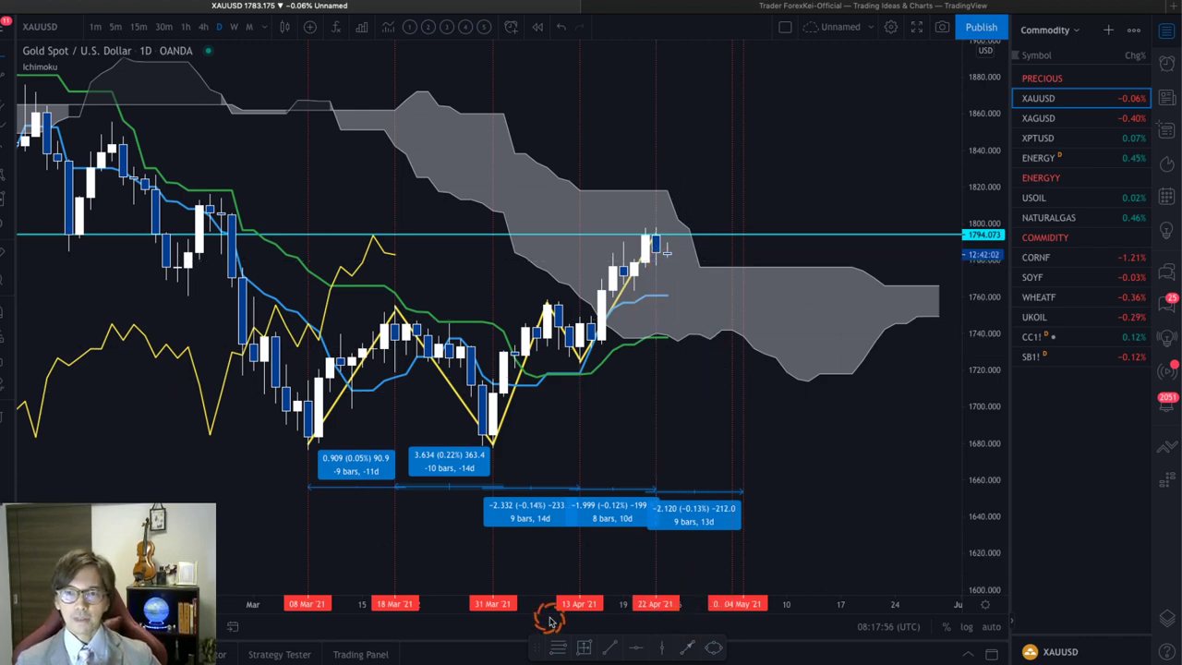
left_click_drag(451, 607, 275, 604)
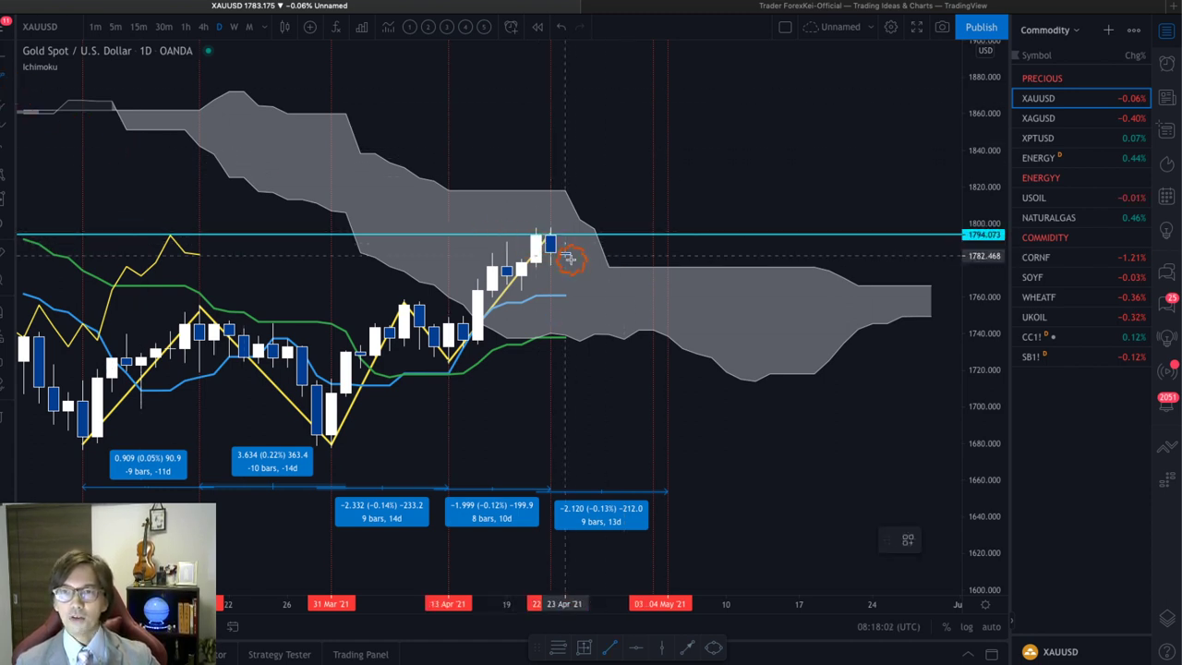
Remove the stray trend line and sketch red scenario arrows from the 22 April high: down into the cloud, up to the V-target line, then down
left_click_drag(550, 240, 604, 283)
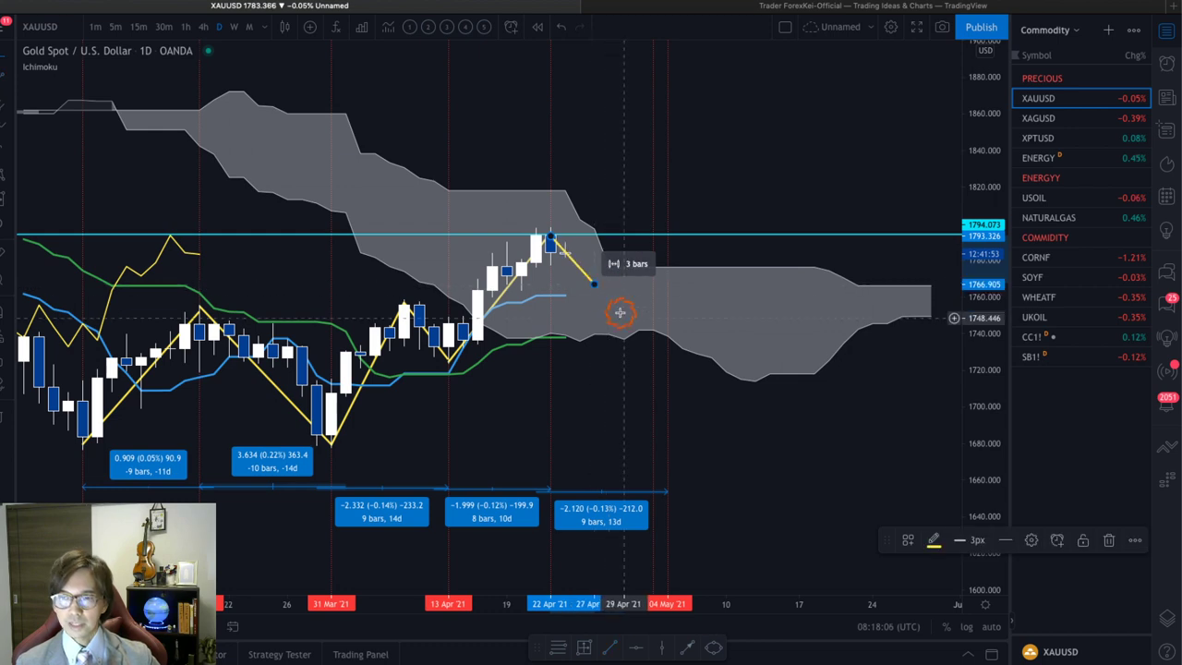
key("Delete")
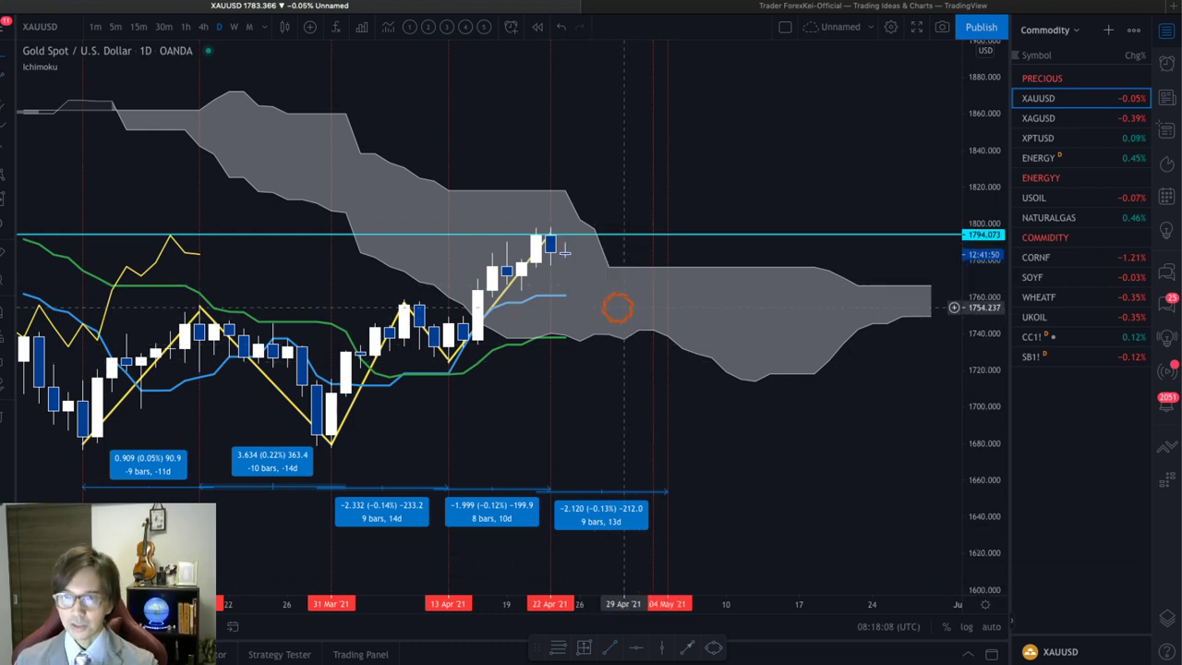
mouse_move(551, 238)
left_mouse_down()
mouse_move(592, 277)
mouse_move(653, 243)
left_mouse_up()
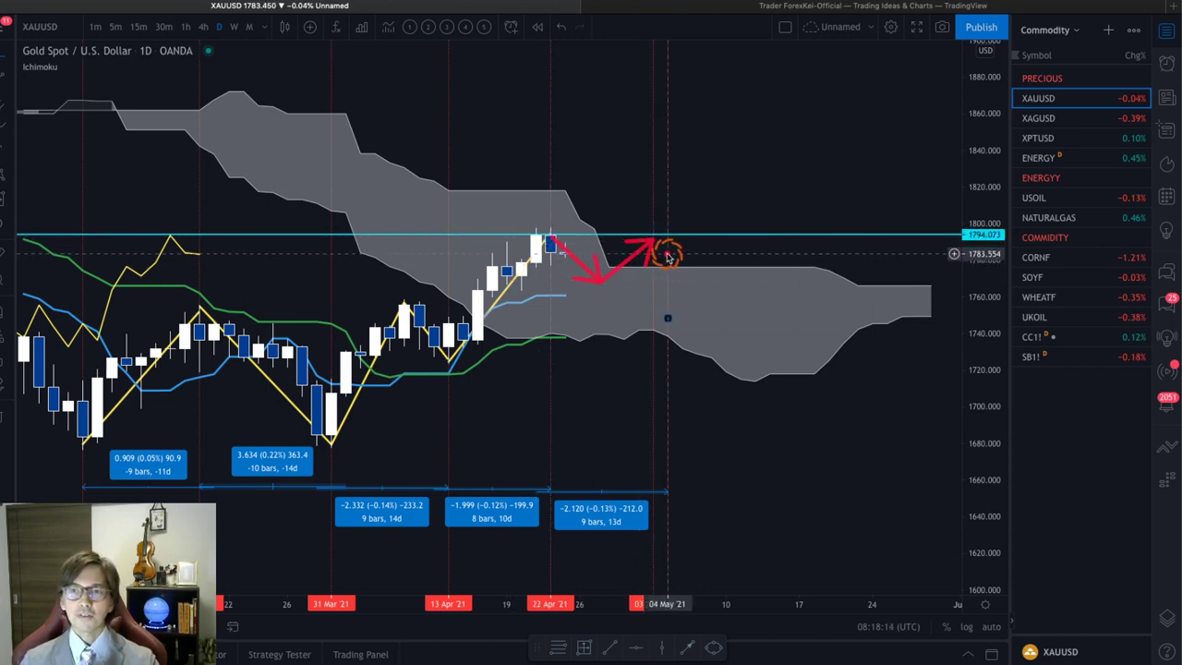
left_click_drag(653, 245, 704, 293)
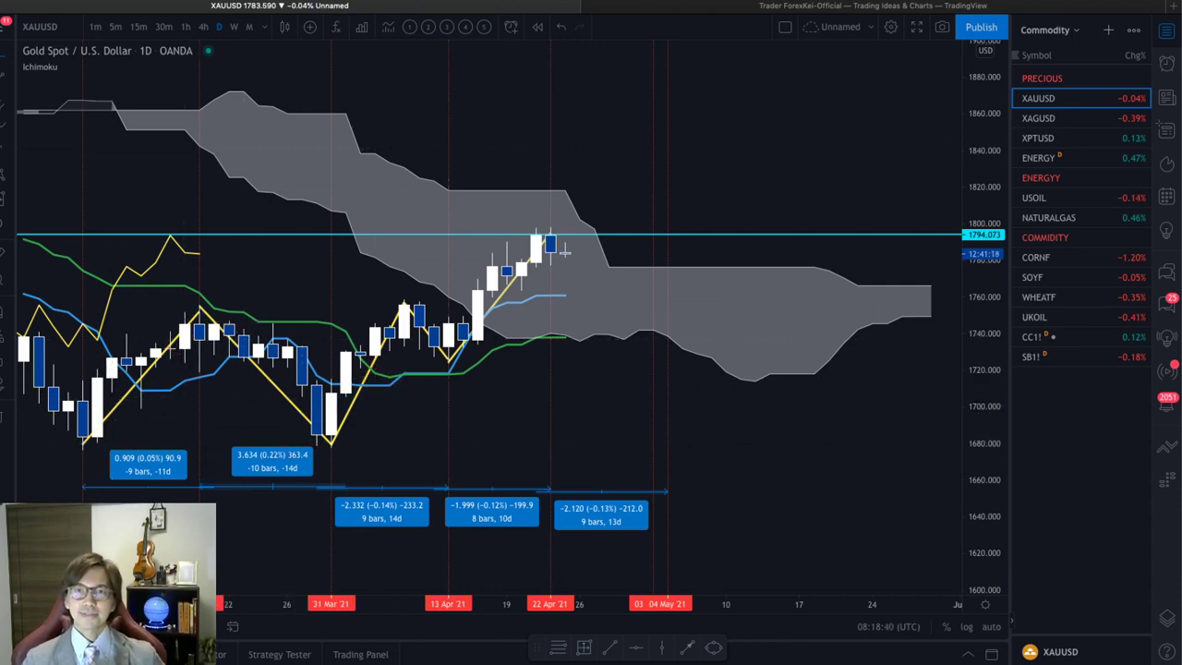
Switch to the presentation slide showing the channel's services and weekly program guide, then return to the daily gold chart
key("super+Tab")
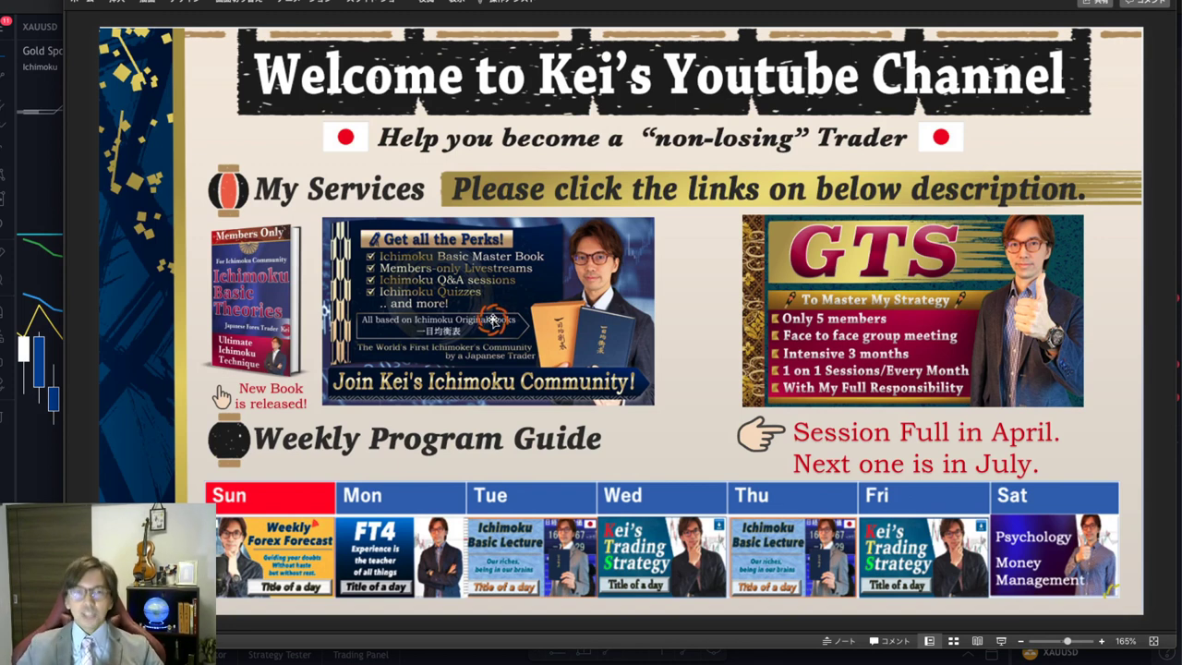
left_click(51, 140)
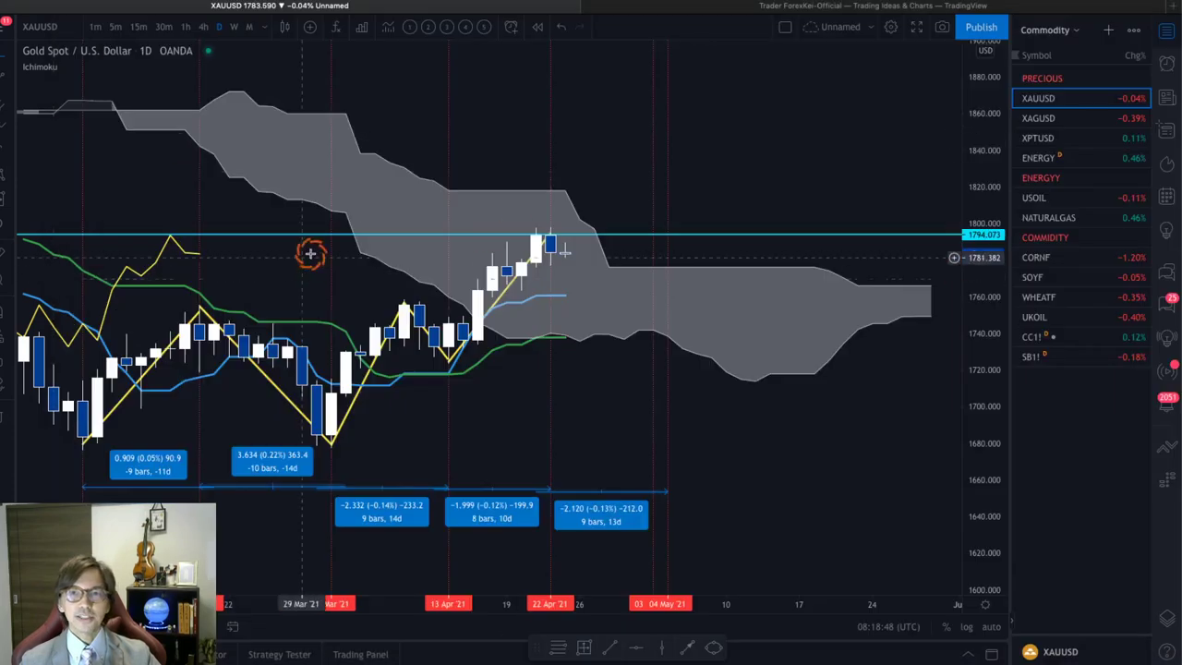